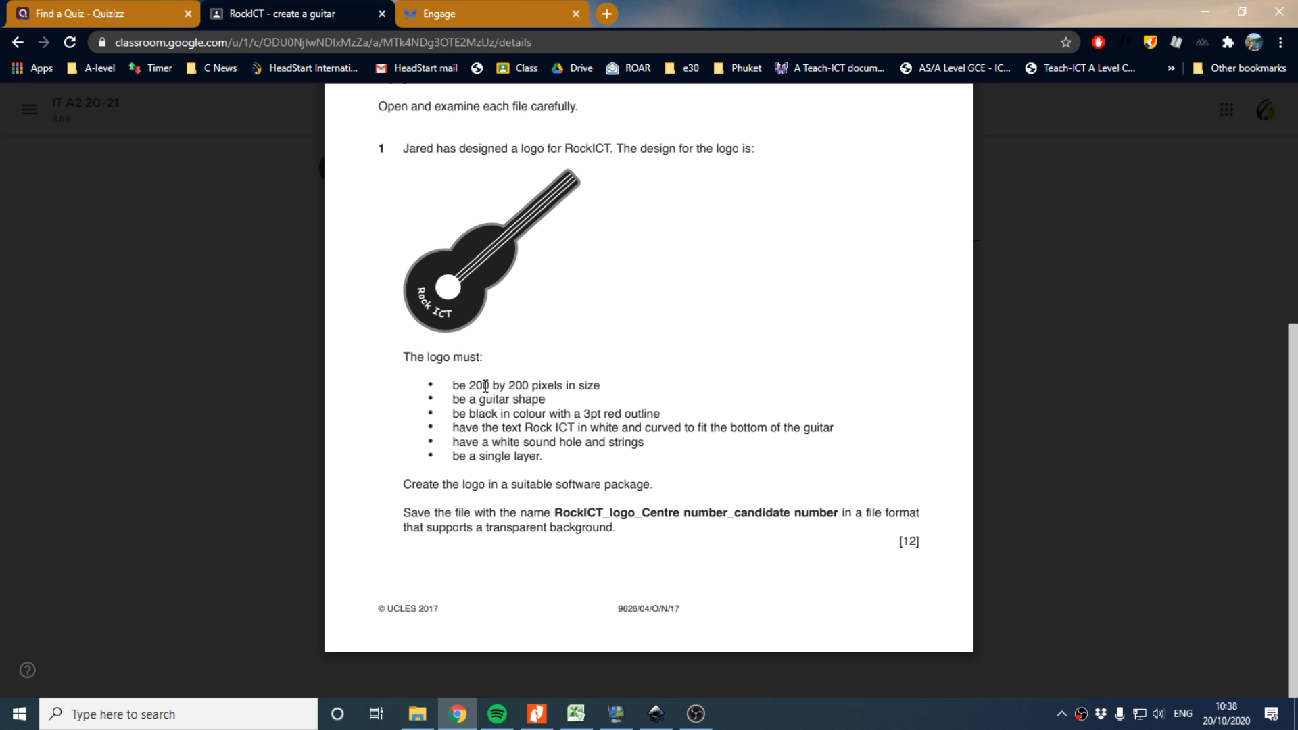
Open Document Properties and switch the custom page size units to px
left_click(657, 712)
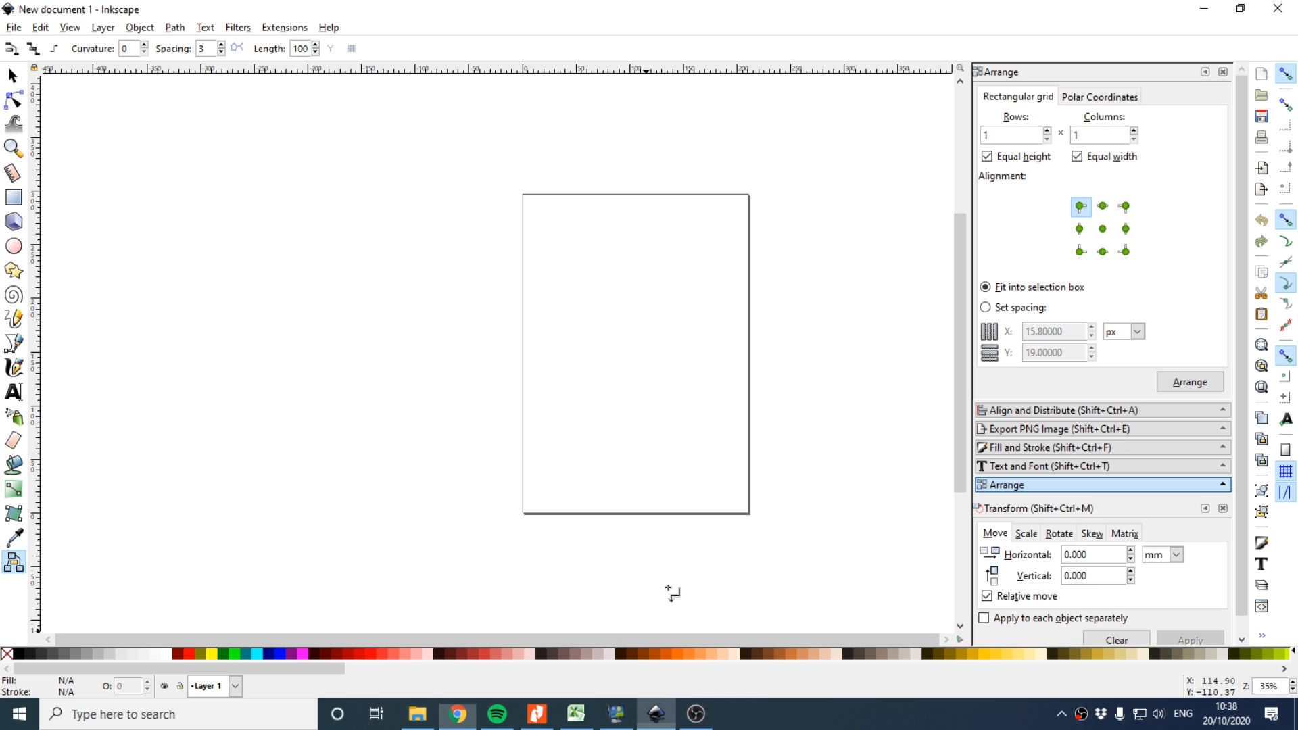
left_click(13, 27)
left_click(47, 284)
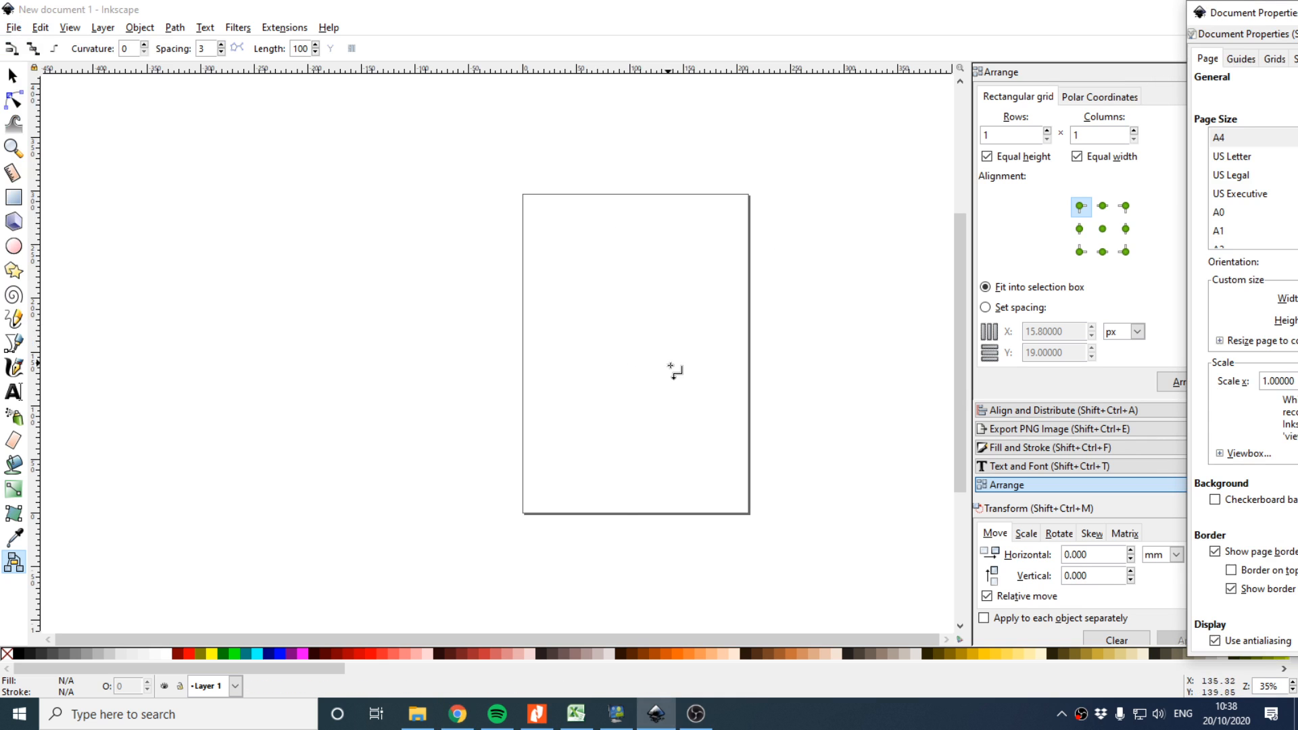
left_click_drag(1231, 20, 585, 52)
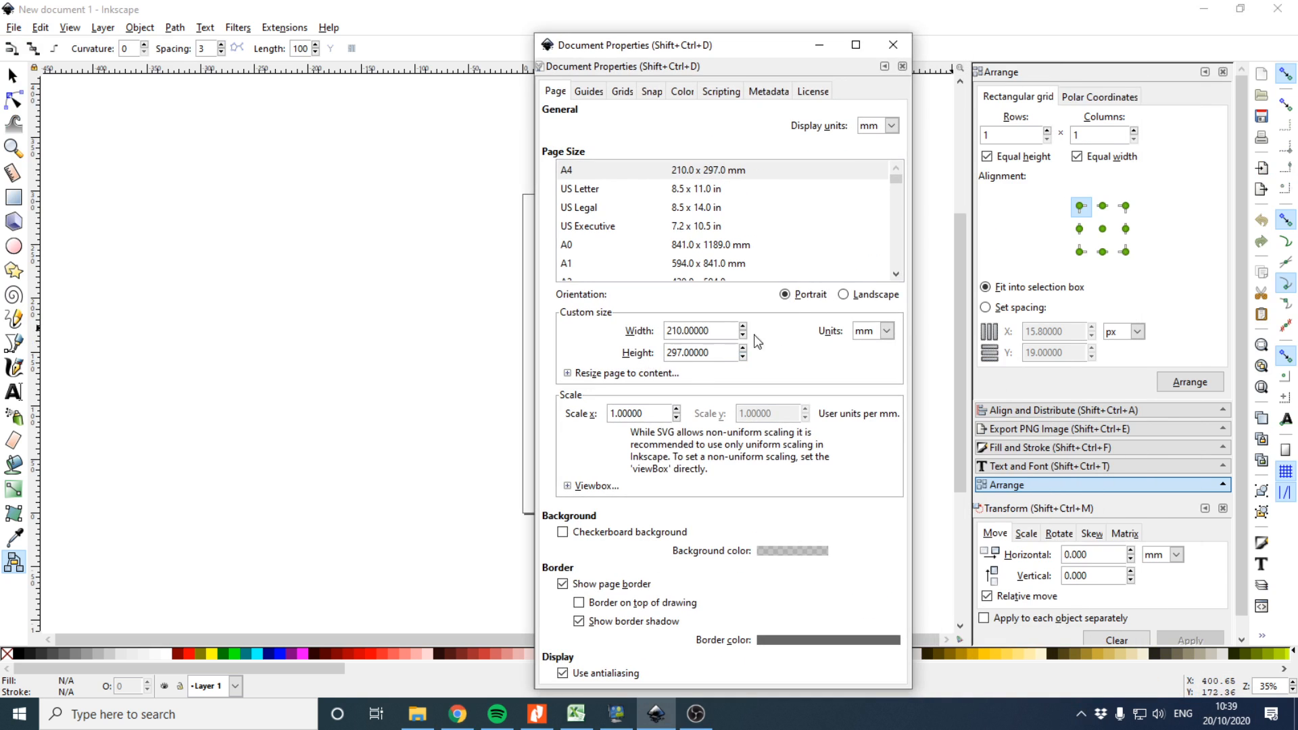
left_click(888, 330)
left_click(872, 447)
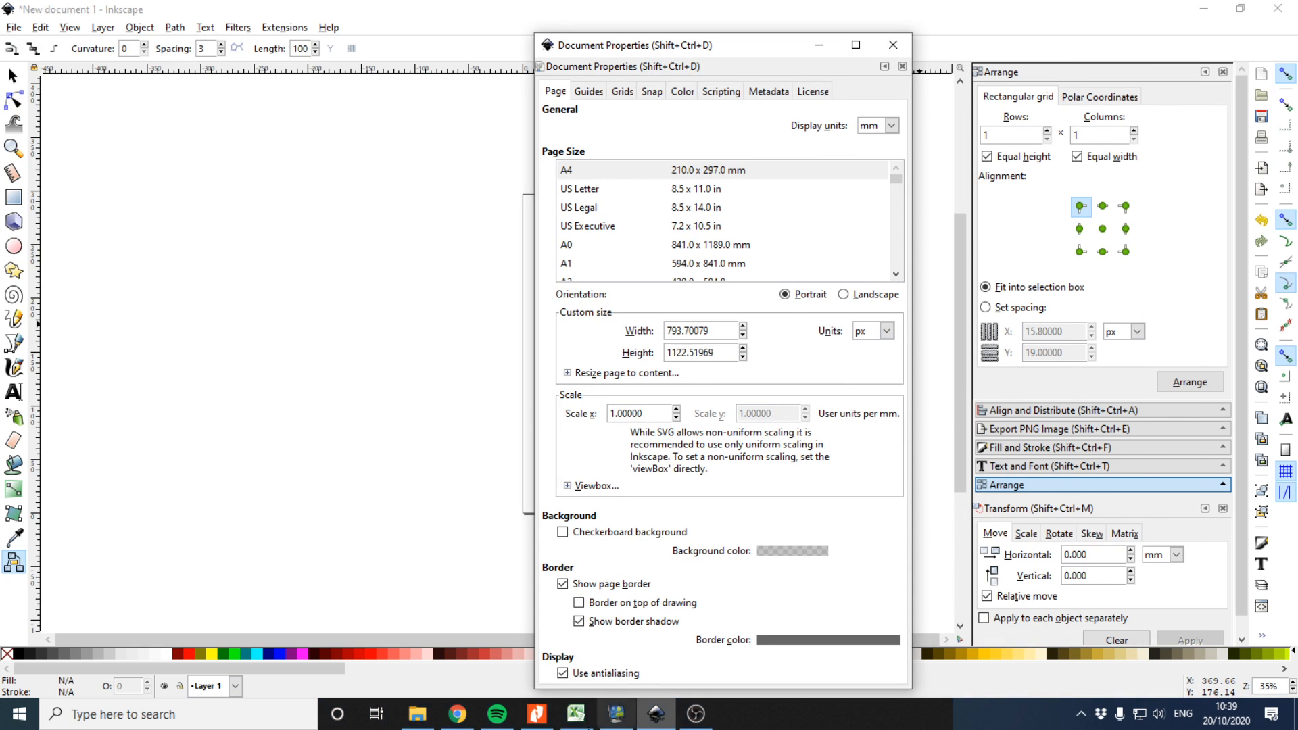
Check the brief, then set the page width and height to 200 px and close the dialog
left_click(459, 716)
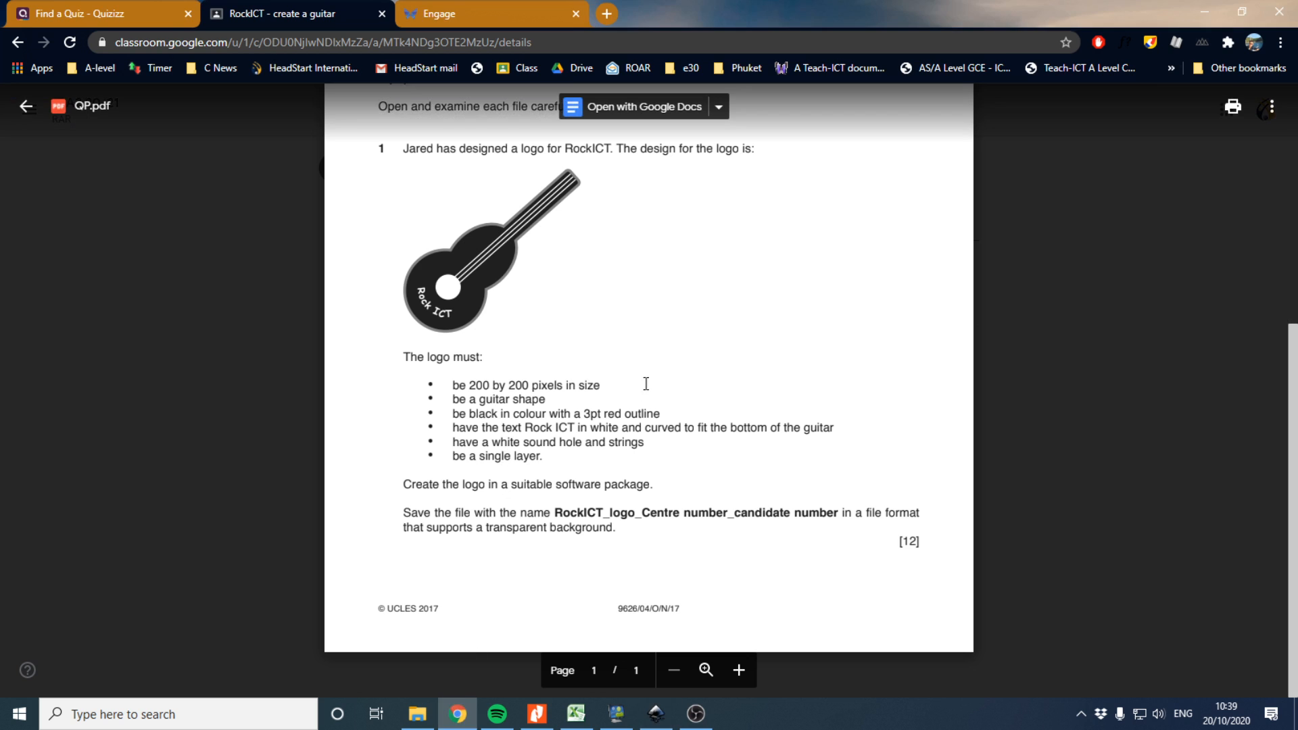
left_click(656, 714)
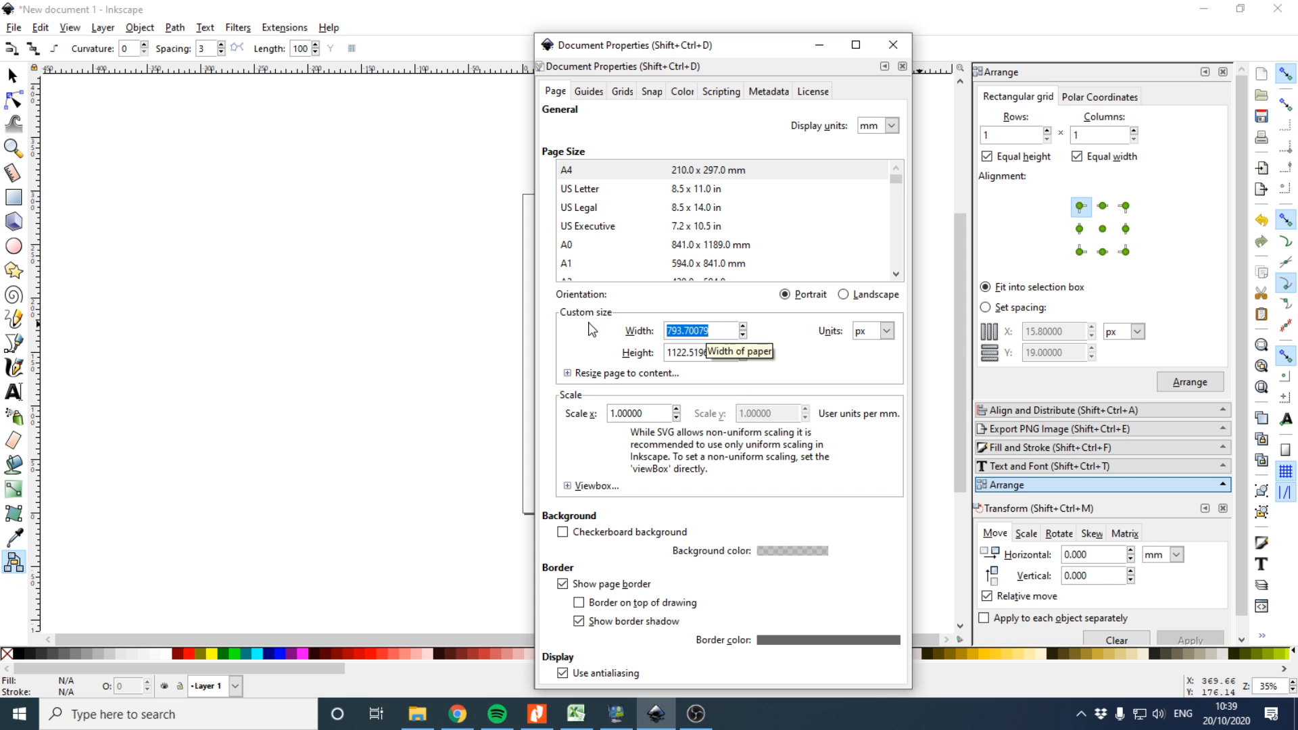
type("200")
key("Tab")
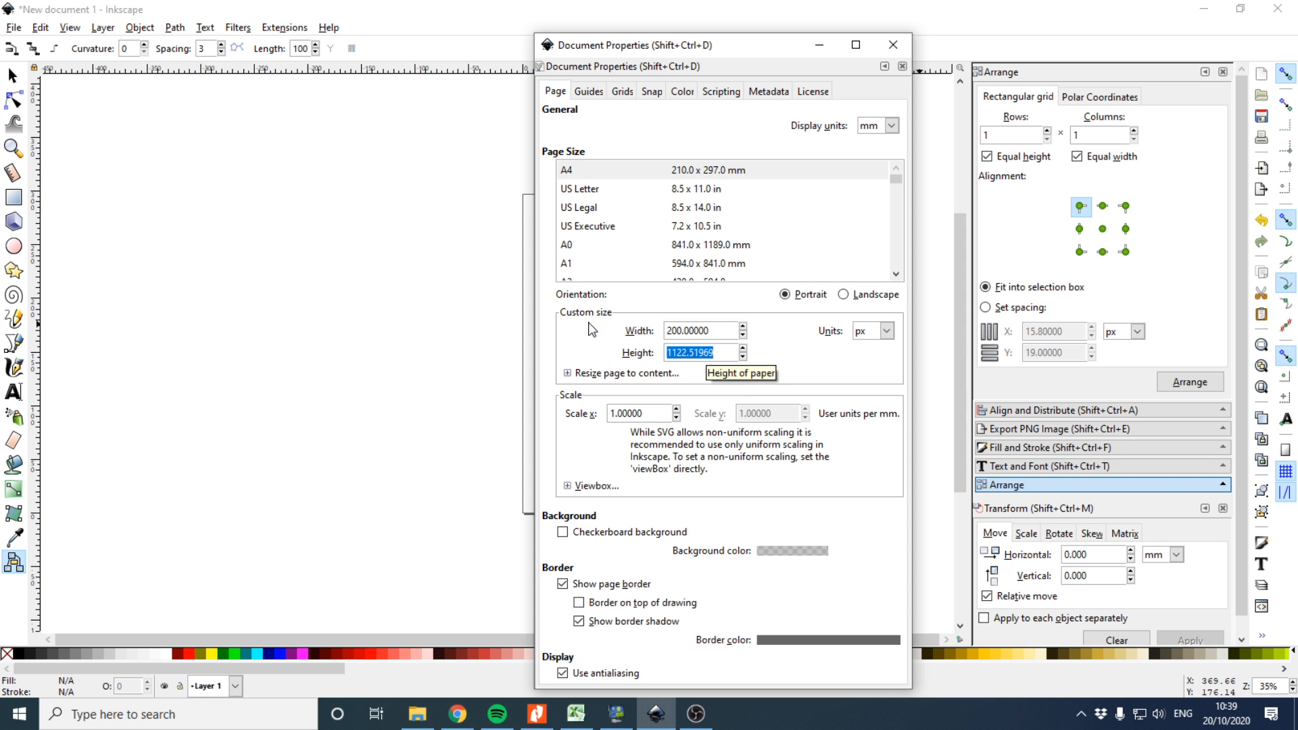
type("200")
left_click_drag(629, 51, 632, 19)
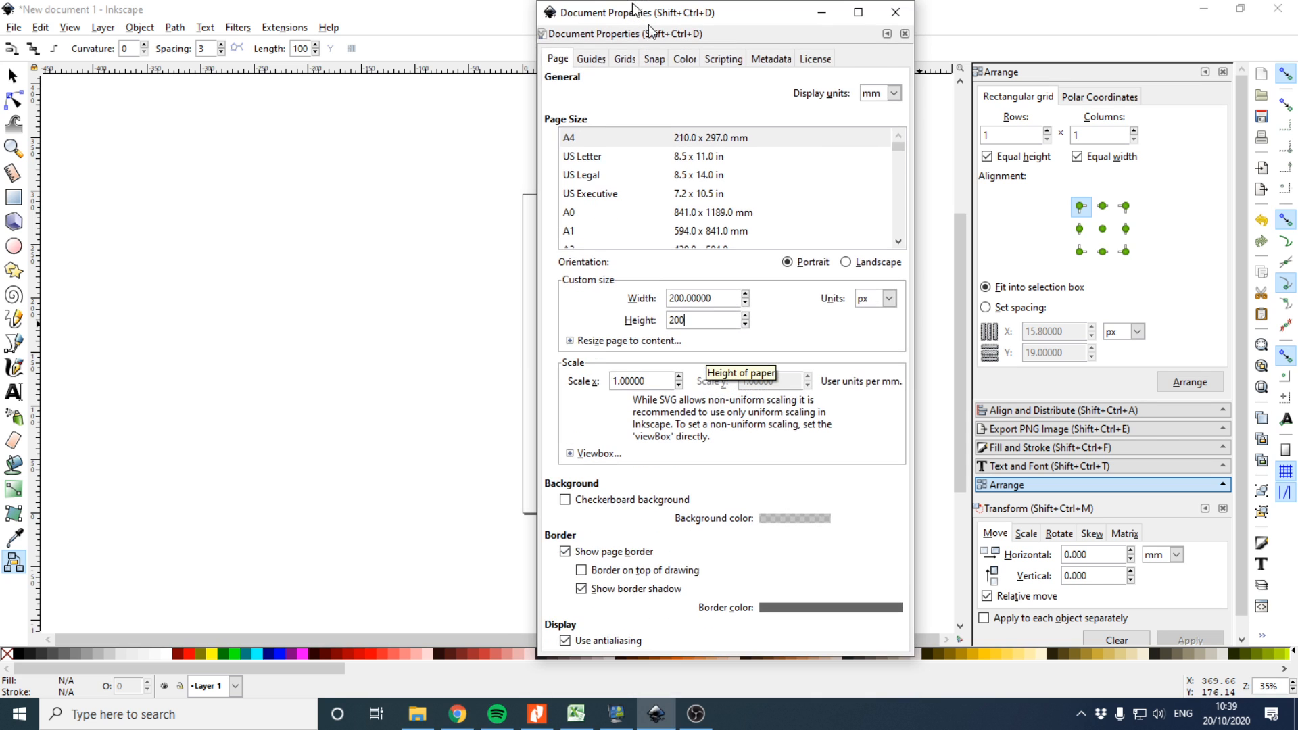
left_click(894, 15)
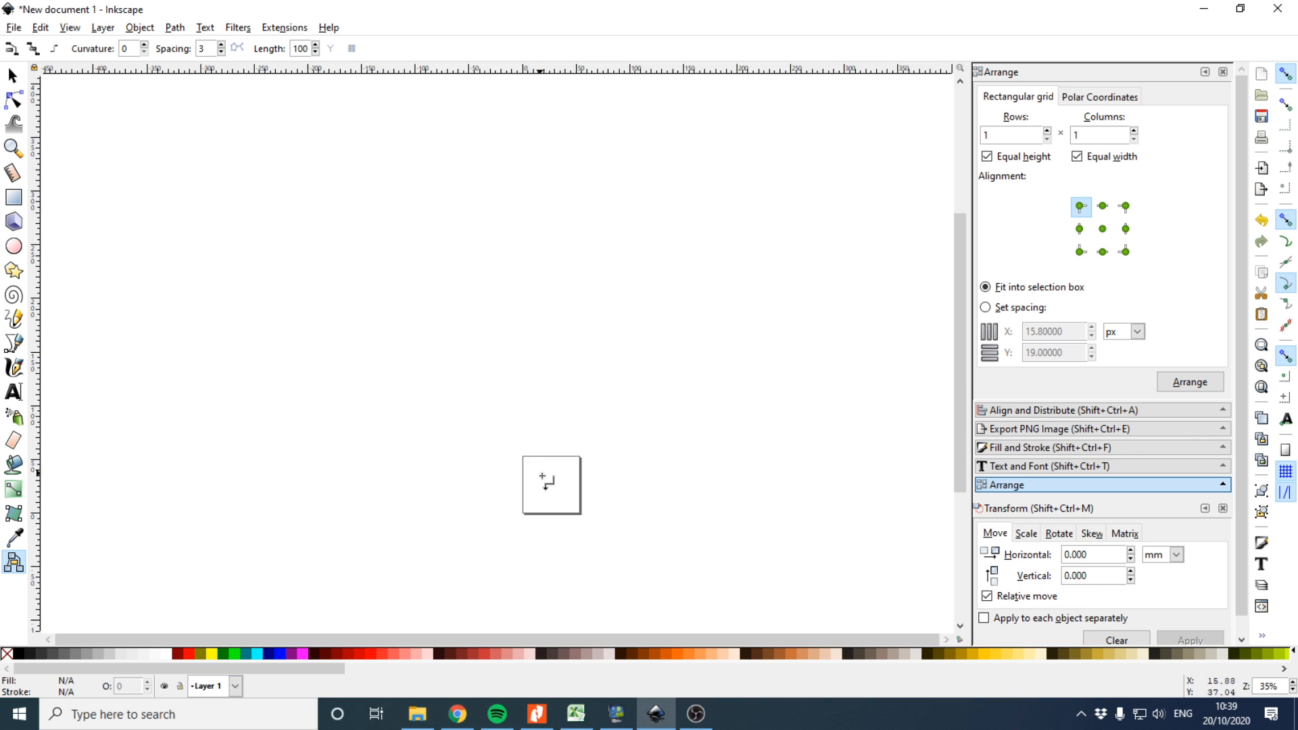
Draw a circle on the page with the Ellipse tool and fill it black
scroll(543, 481, "up", 7)
scroll(651, 510, "down", 2)
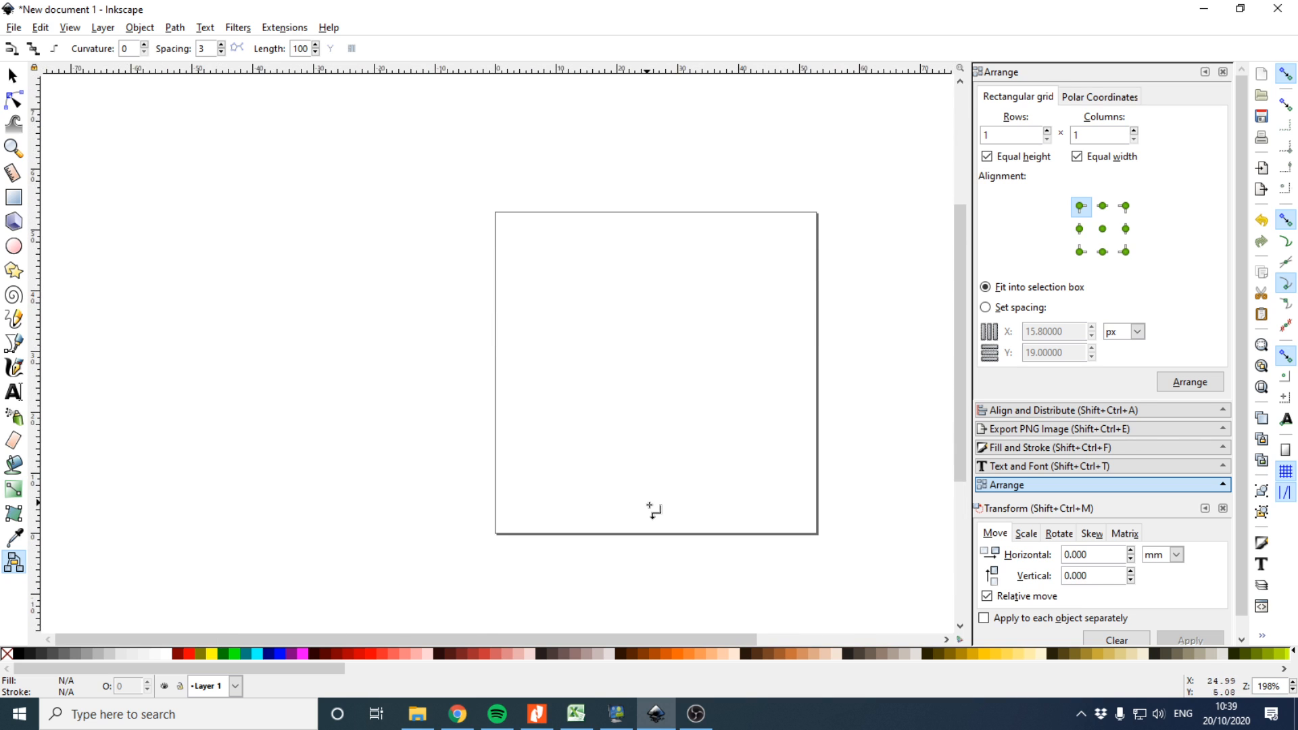
scroll(504, 643, "right", 5)
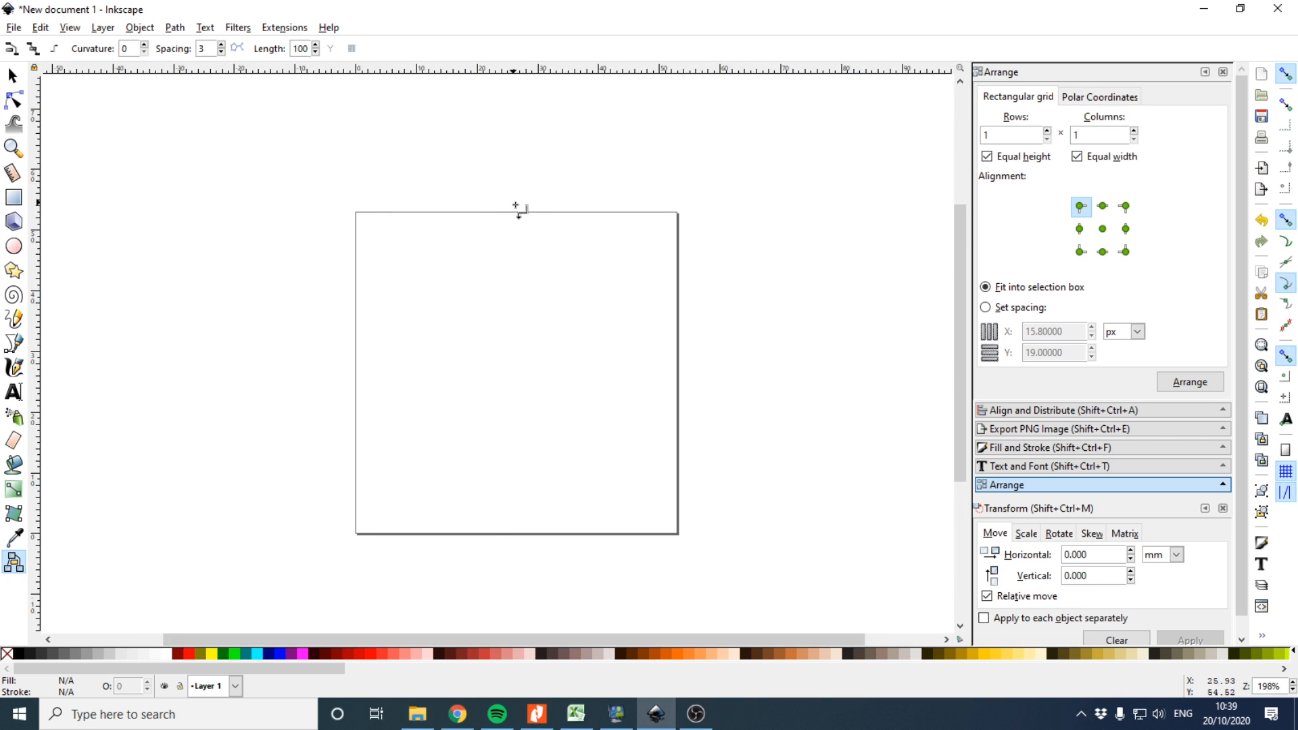
left_click(13, 246)
left_click_drag(457, 375, 576, 499)
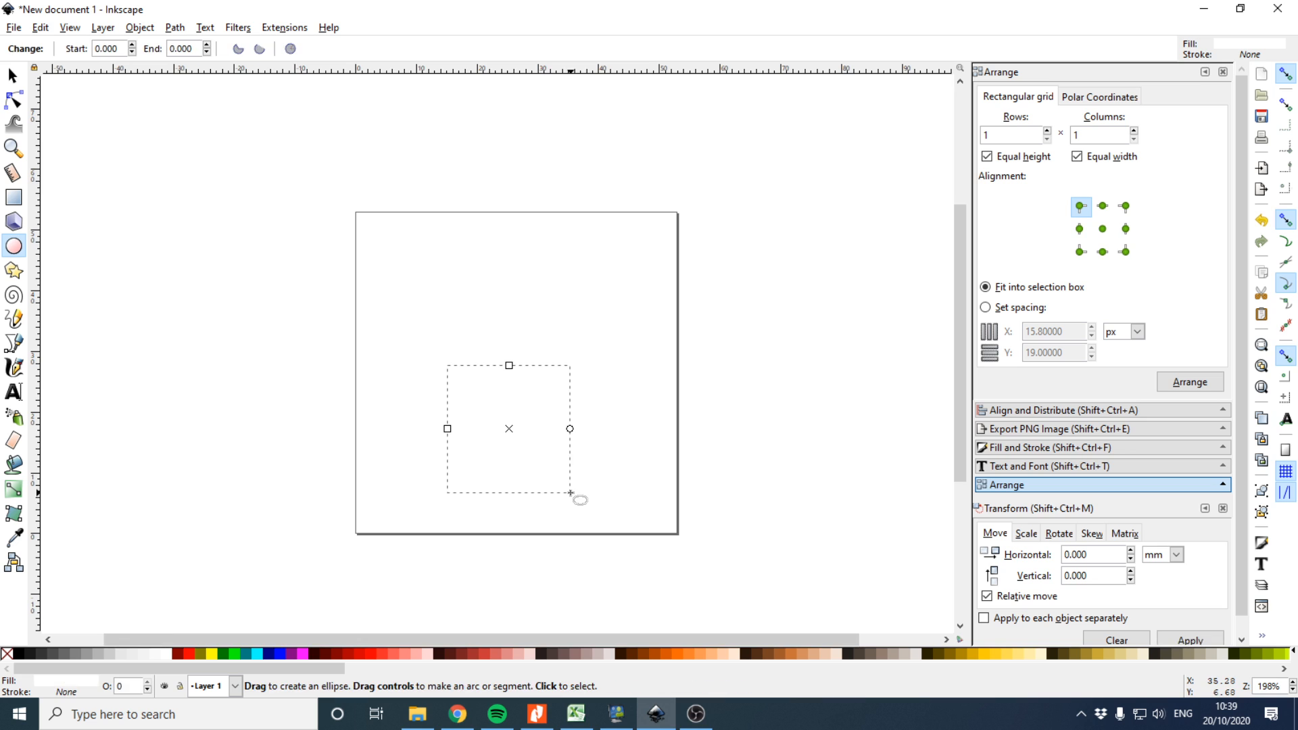
left_click(19, 654)
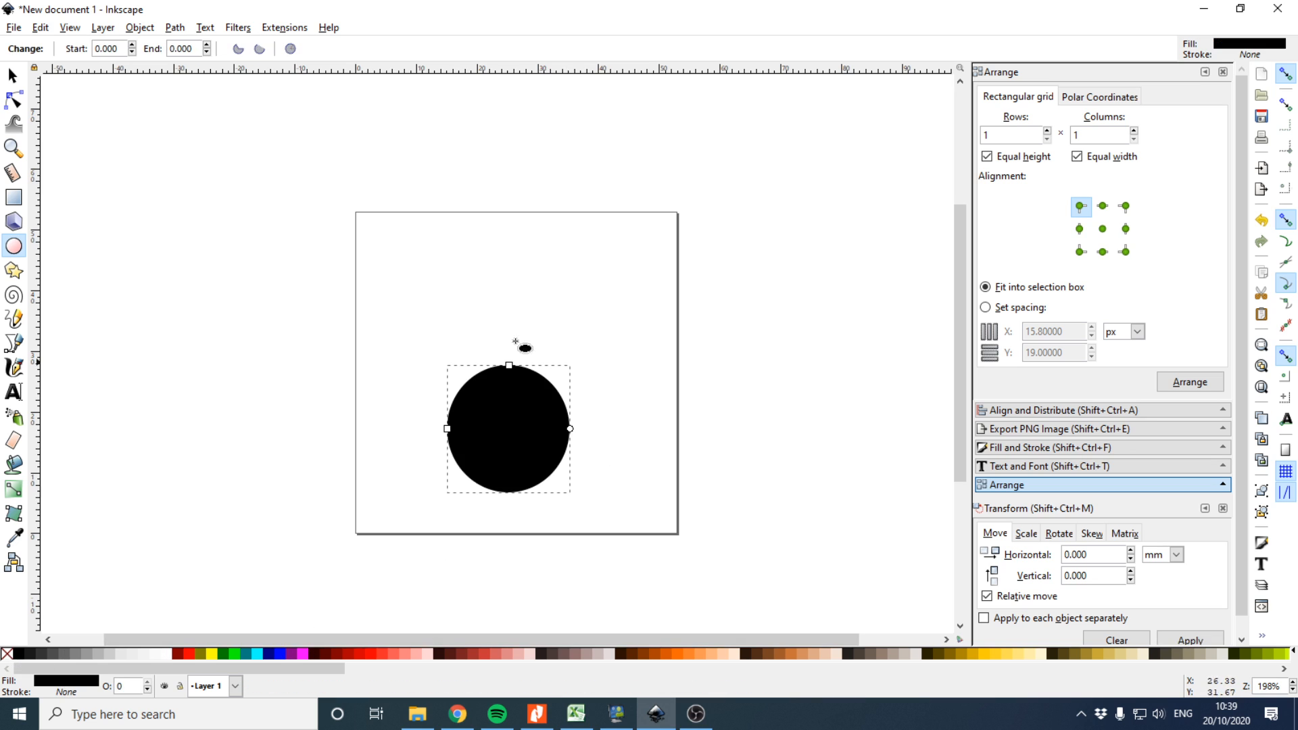
Draw a smaller ellipse above the circle and adjust both ellipses into the guitar body shape
left_click_drag(460, 270, 539, 407)
left_click(12, 75)
left_click_drag(495, 315, 501, 326)
left_click(515, 439)
left_click_drag(444, 498, 355, 551)
left_click_drag(538, 466, 534, 429)
left_click(502, 307)
left_click_drag(465, 278, 500, 290)
left_click_drag(443, 241, 465, 262)
left_click_drag(505, 318, 497, 298)
left_click(474, 471)
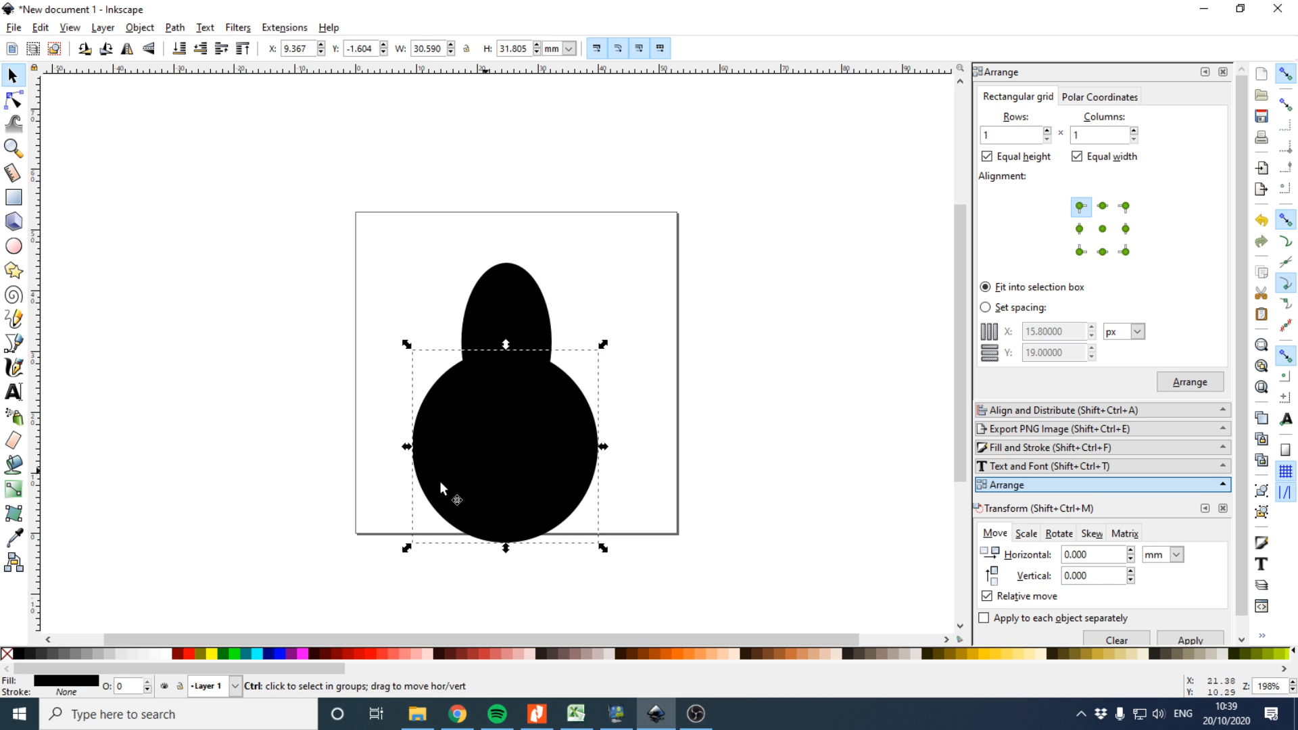
left_click_drag(410, 545, 432, 518)
left_click_drag(491, 449, 479, 447)
Draw a tall rectangle for the guitar neck and round its corners
left_click(13, 196)
left_click_drag(355, 209, 384, 357)
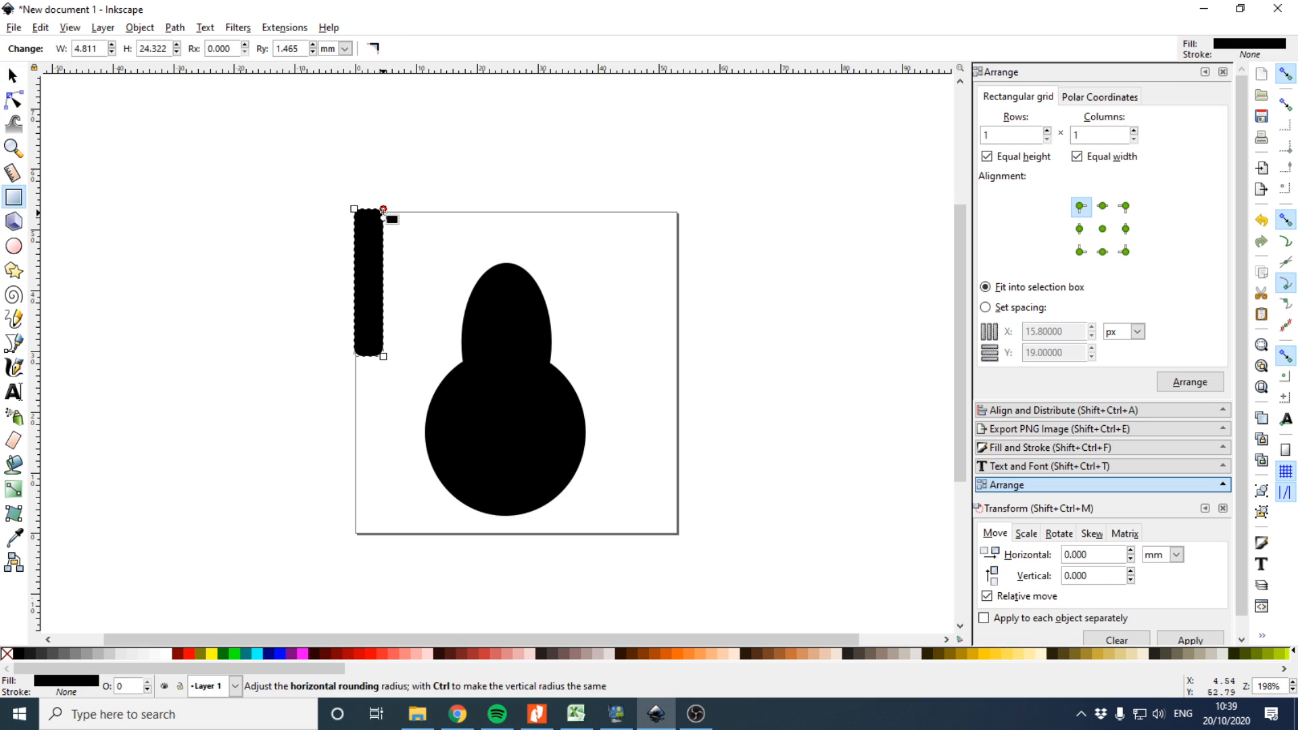
left_click_drag(383, 210, 383, 224)
left_click_drag(383, 210, 389, 206)
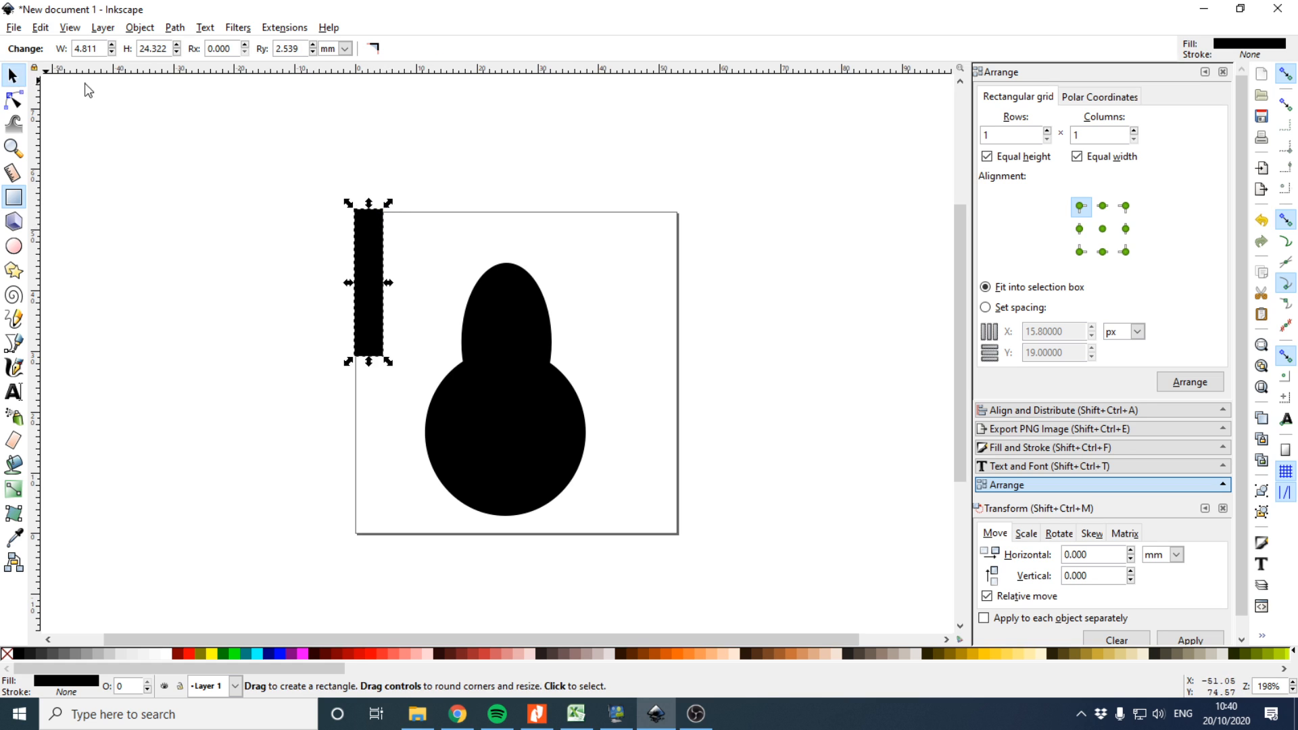
Move the neck onto the body, select all three shapes and centre them horizontally
left_click(12, 75)
left_click_drag(360, 246, 505, 213)
left_click(575, 307)
mouse_move(304, 128)
left_mouse_down()
mouse_move(652, 478)
mouse_move(733, 591)
left_mouse_up()
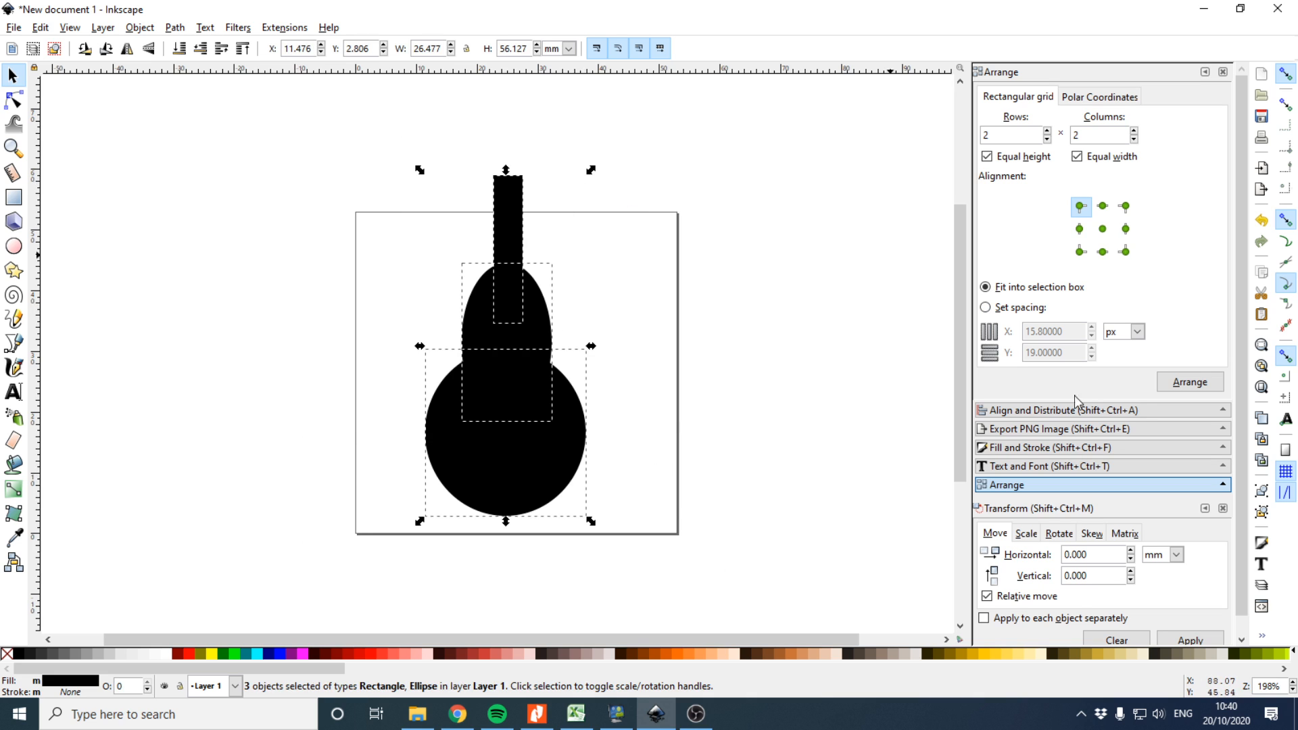
left_click(1109, 413)
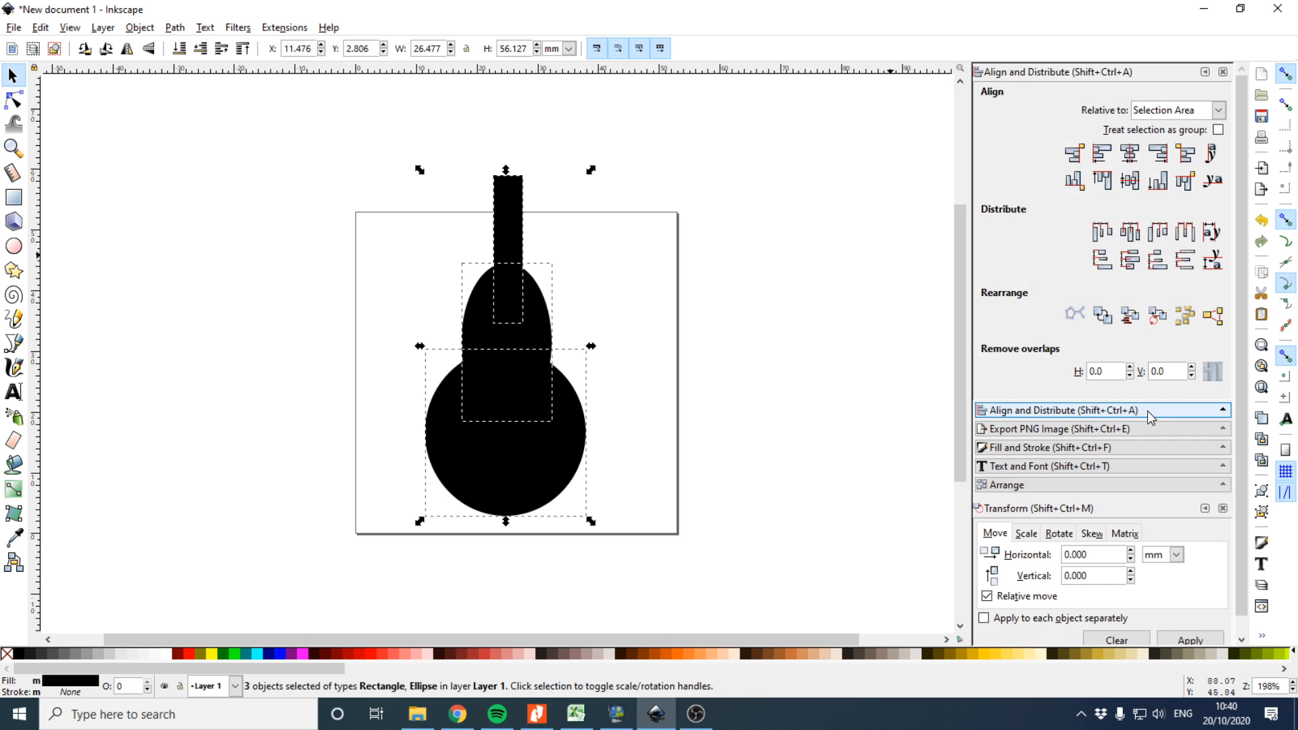
left_click(1131, 159)
Select all three shapes and try a path operation to merge them
left_click(736, 355)
left_click_drag(323, 126, 708, 570)
left_click(171, 31)
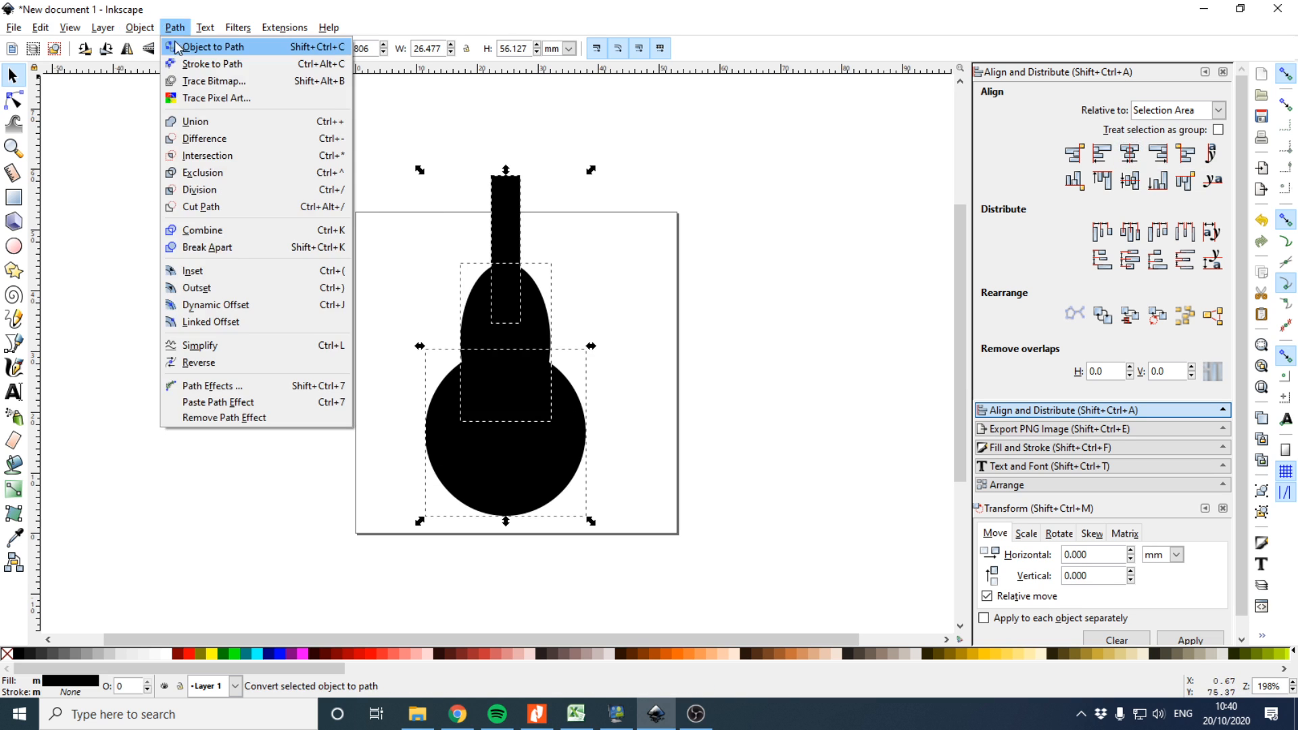
left_click(162, 150)
Rotate the guitar about 41° so the neck points up to the right
left_click(525, 266)
left_click_drag(591, 171, 687, 252)
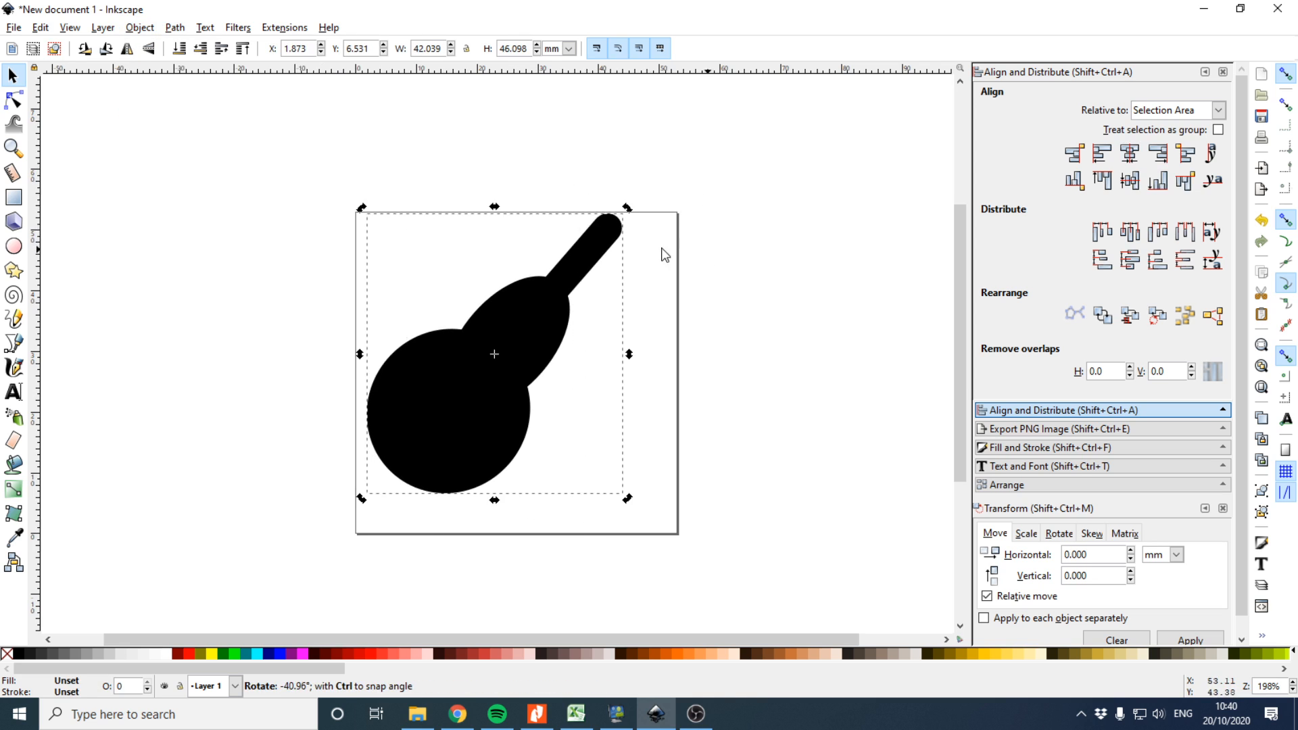
Move and scale the rotated guitar so it fits within the page, then deselect it
left_click_drag(588, 328, 565, 322)
left_click_drag(641, 236, 651, 226)
left_click_drag(578, 296, 581, 293)
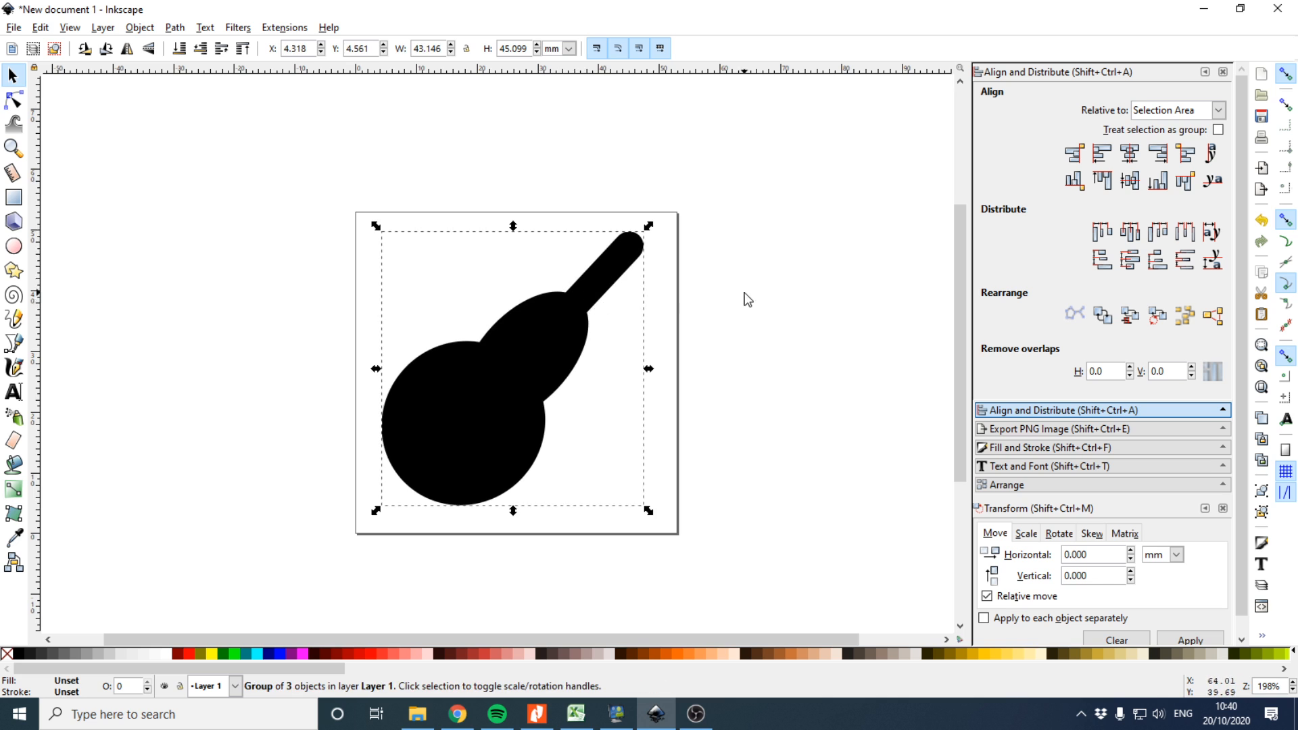
left_click_drag(538, 341, 520, 354)
left_click_drag(629, 253, 672, 201)
key("Escape")
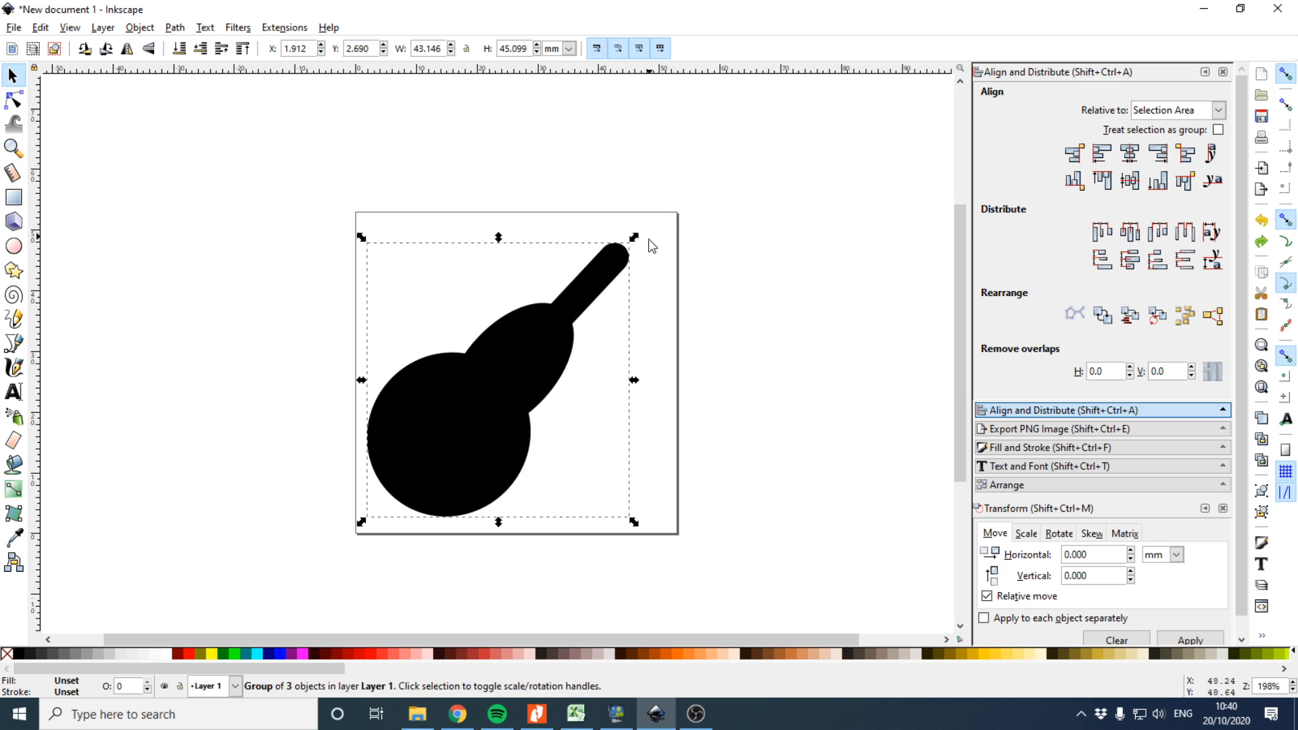
mouse_move(634, 238)
left_mouse_down()
mouse_move(680, 214)
mouse_move(628, 249)
left_mouse_up()
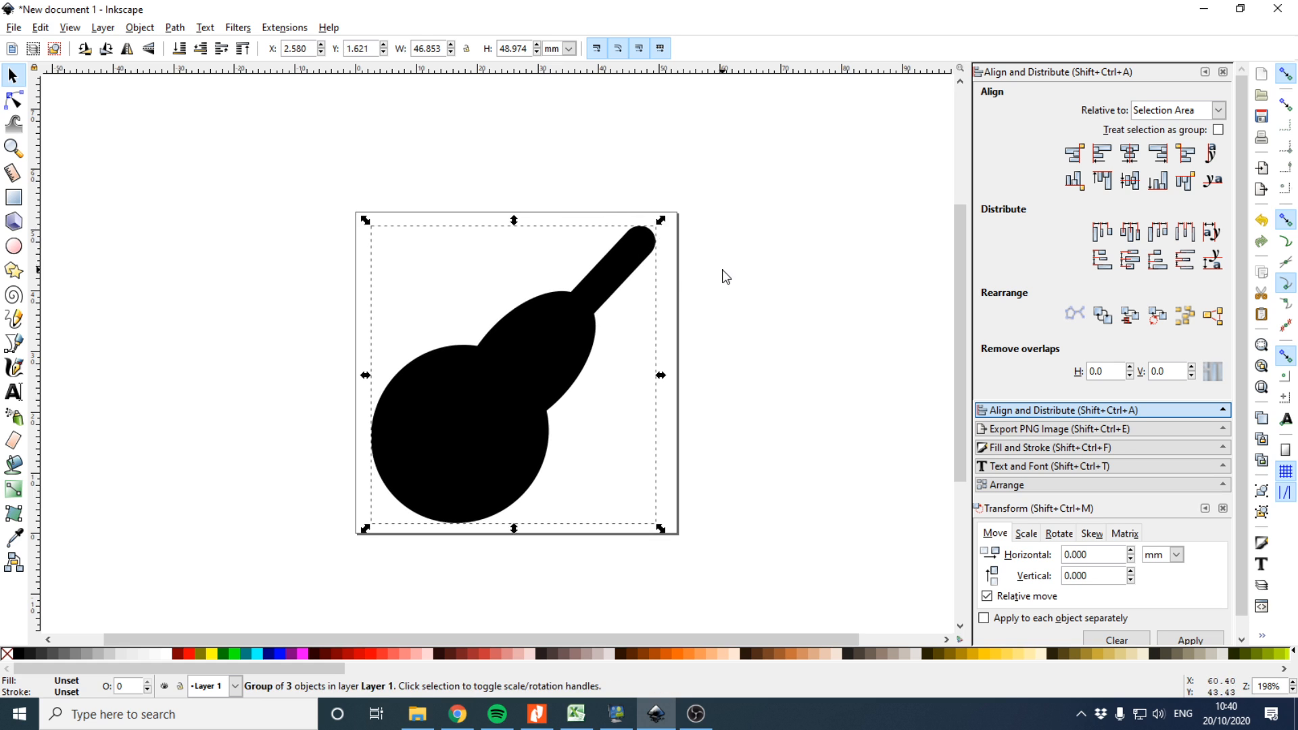
left_click(722, 272)
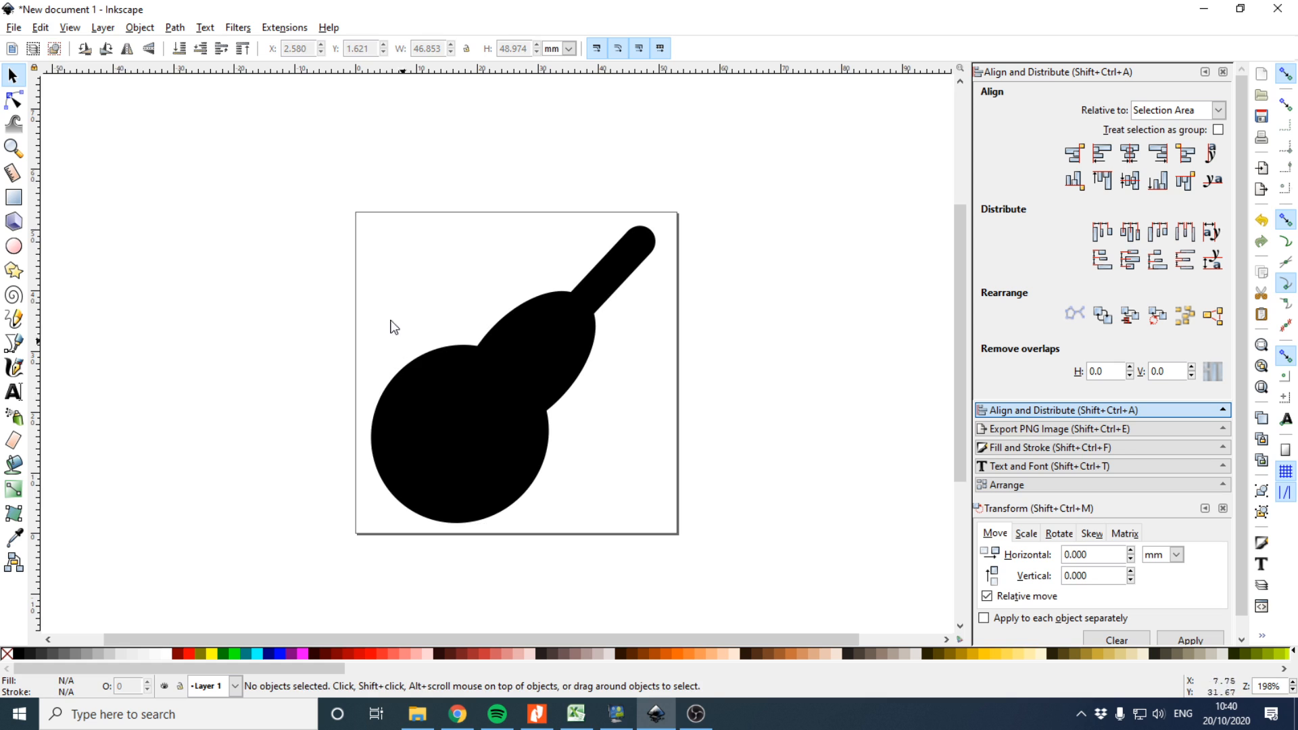
Select the guitar group and ungroup it into its three shapes
key("ctrl+a")
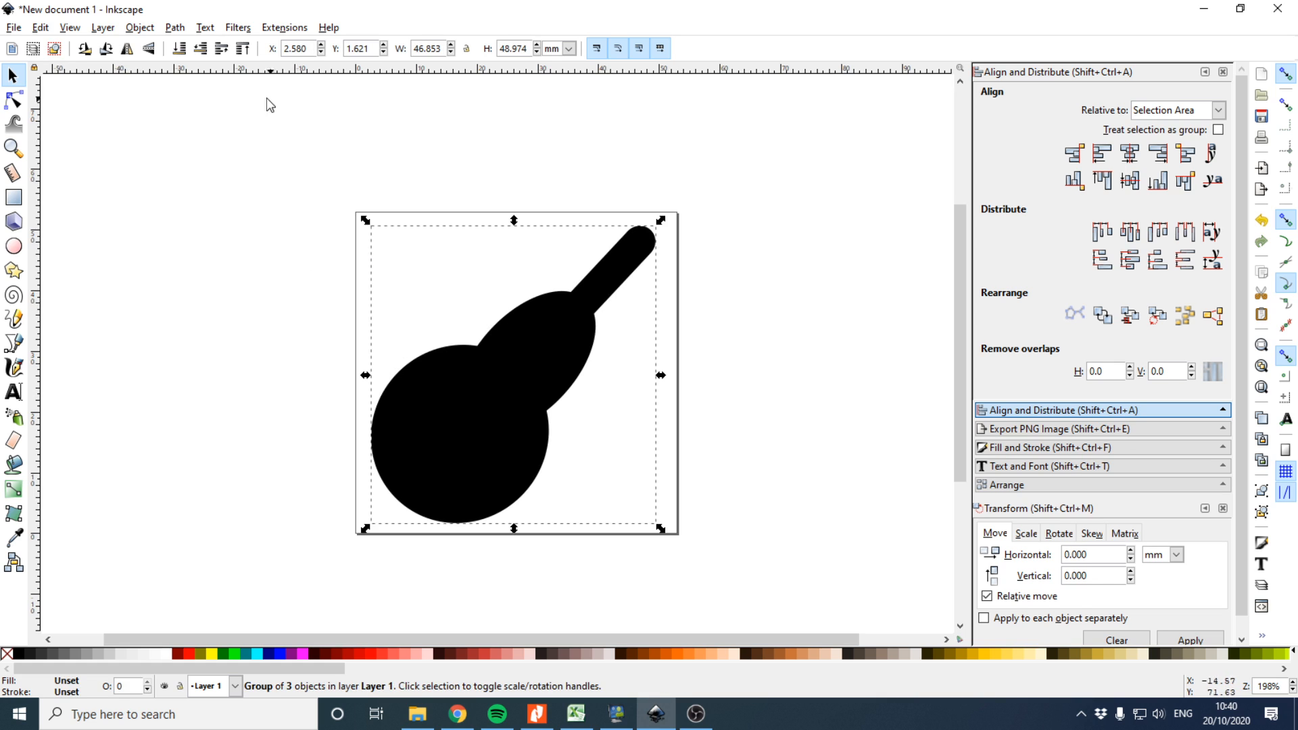
left_click(140, 27)
left_click(171, 177)
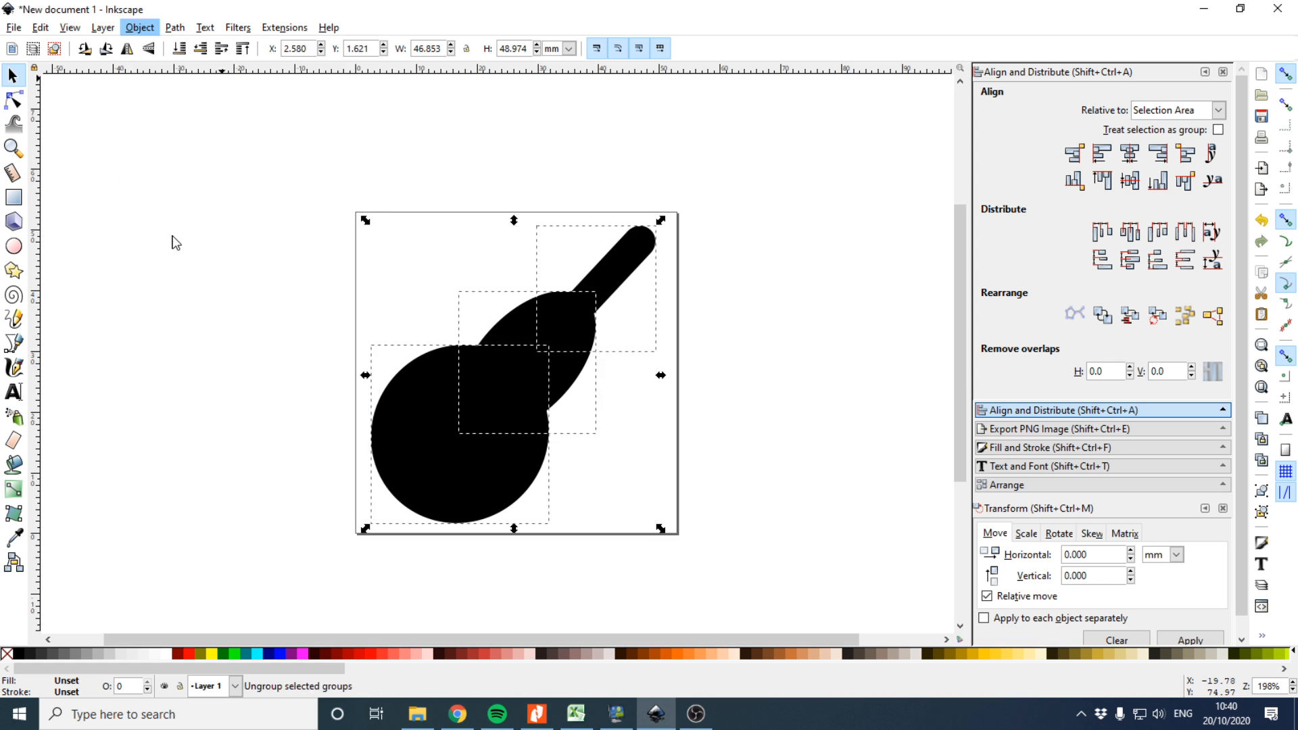
left_click(173, 241)
left_click(14, 245)
left_click_drag(382, 300, 440, 357)
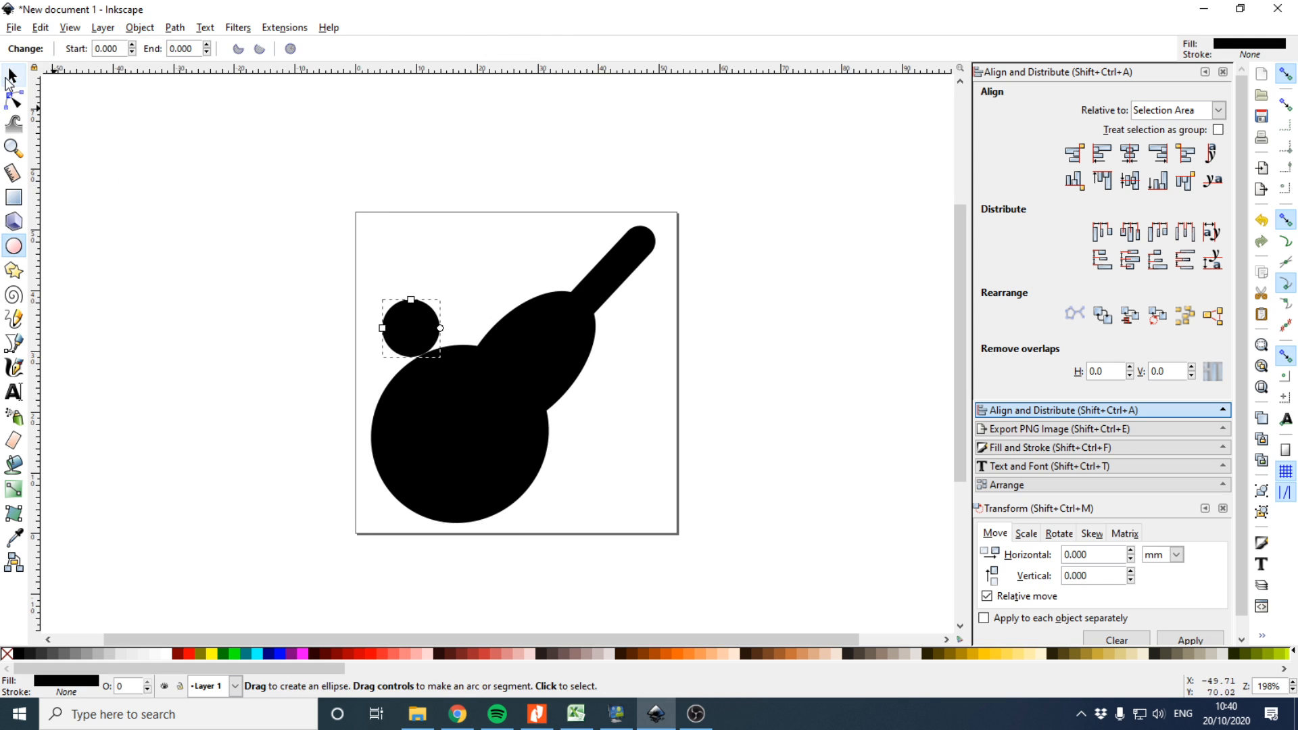
key("Delete")
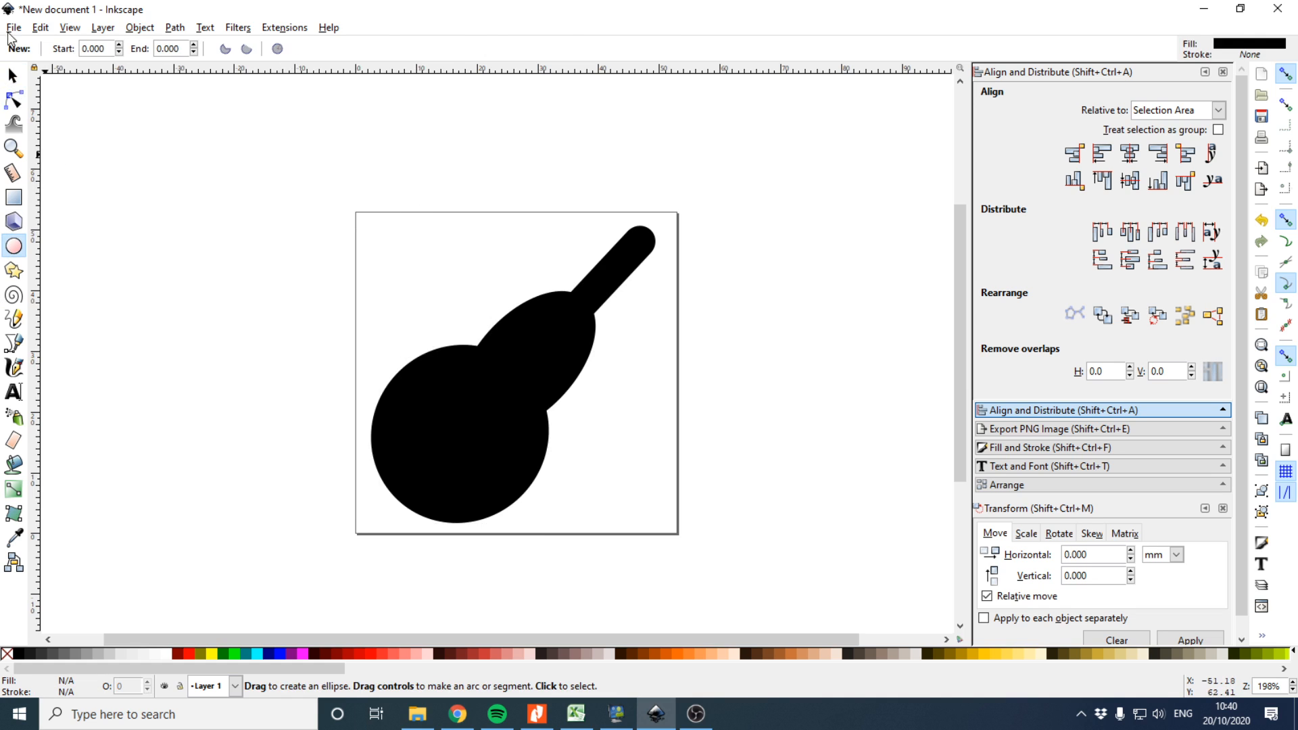
Select all guitar shapes and review the brief's colour and outline requirements
left_click(13, 76)
left_click_drag(256, 177, 889, 603)
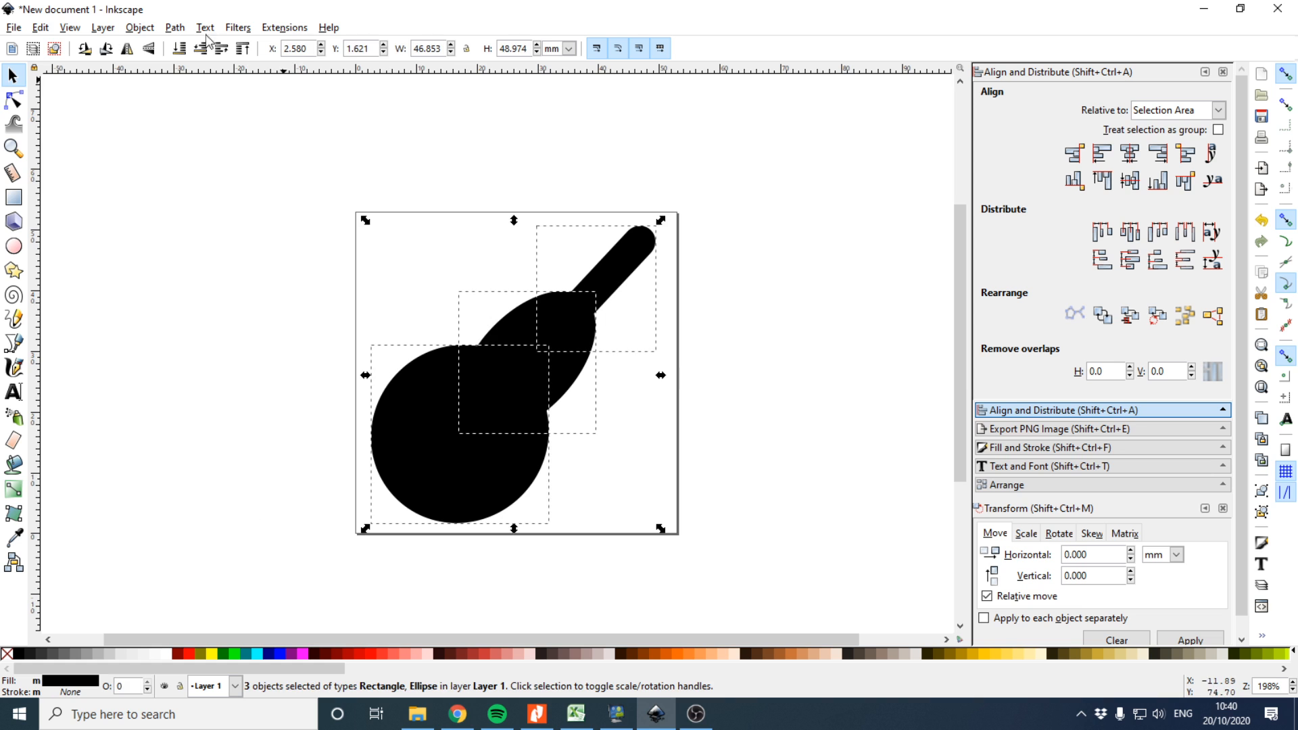
left_click(144, 28)
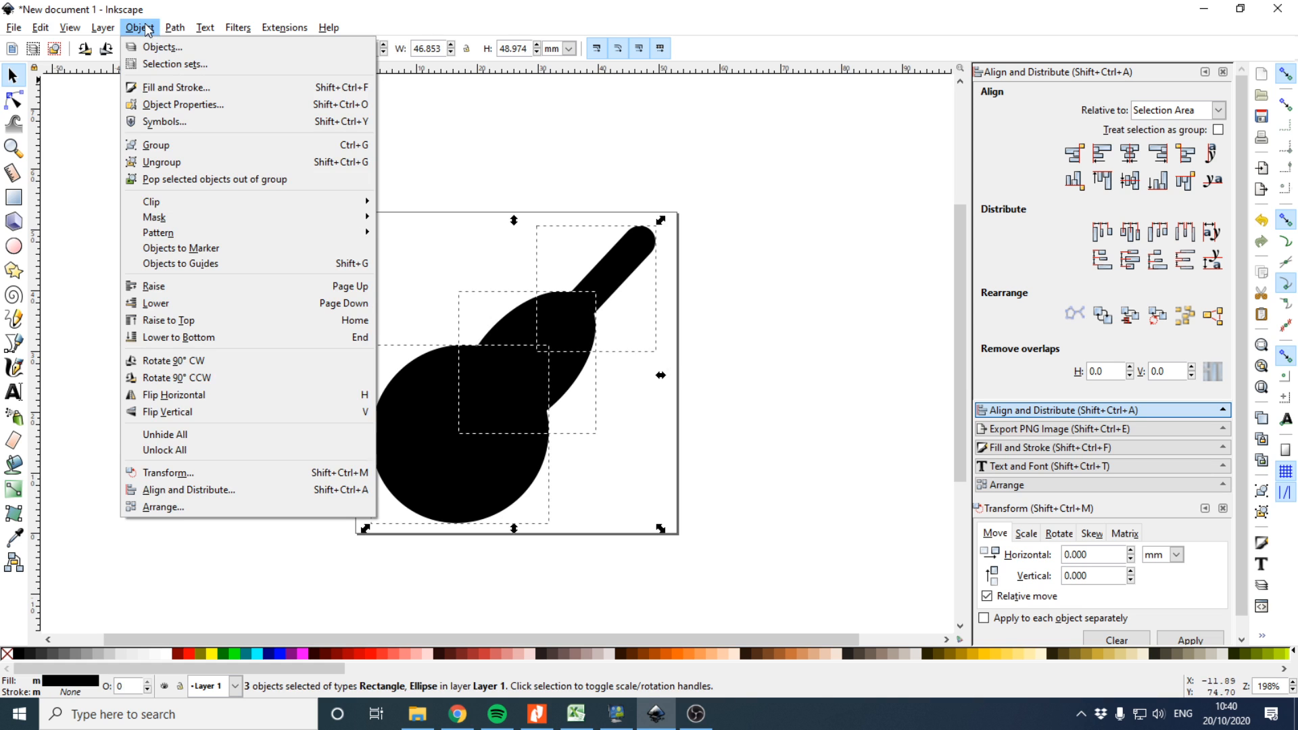
left_click(145, 31)
left_click(537, 714)
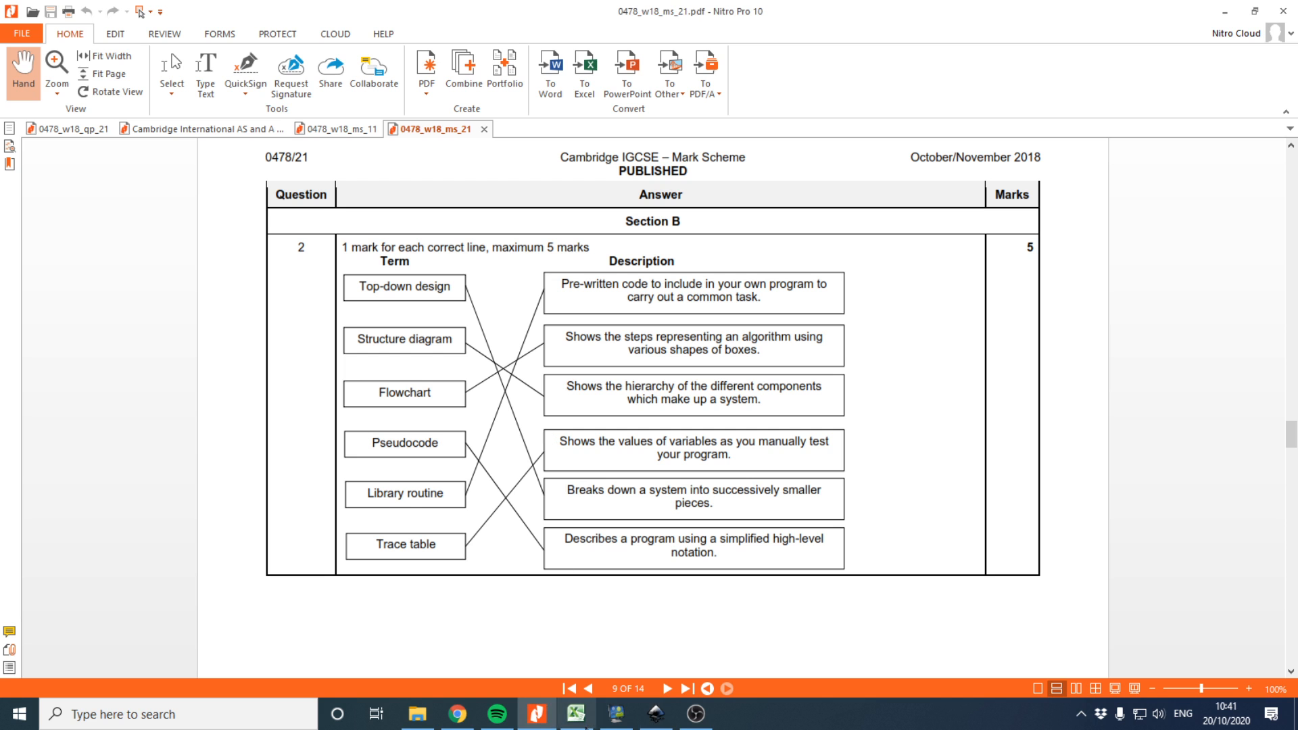
left_click(458, 714)
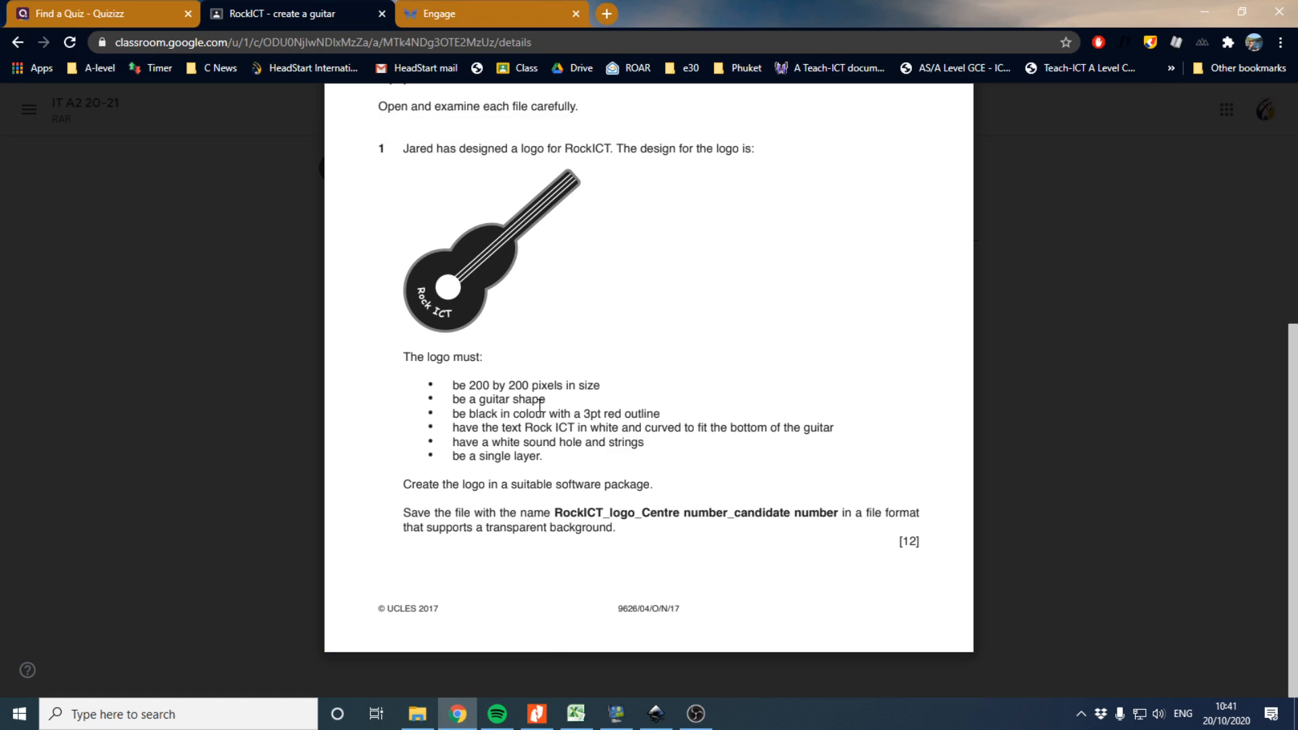
left_click_drag(653, 420, 453, 414)
left_click(672, 711)
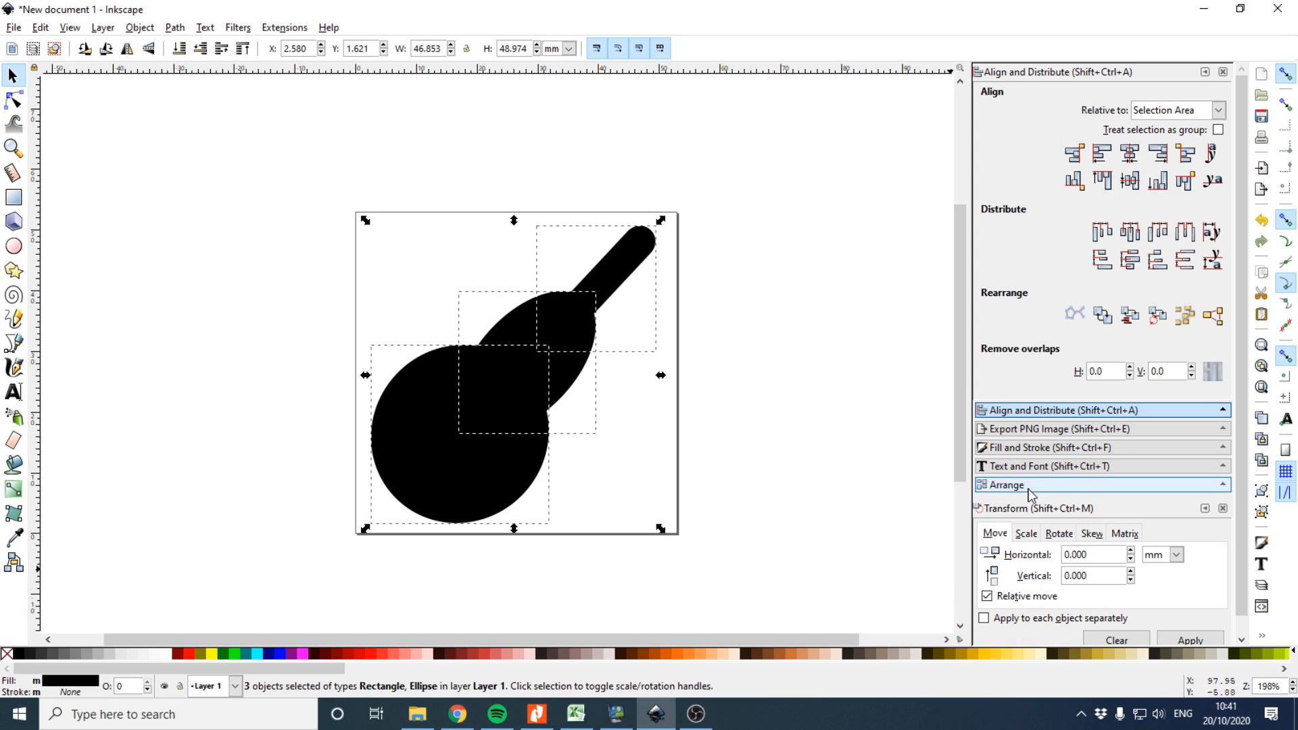
Apply a red stroke to the three separate guitar shapes, then undo it
left_click(1048, 447)
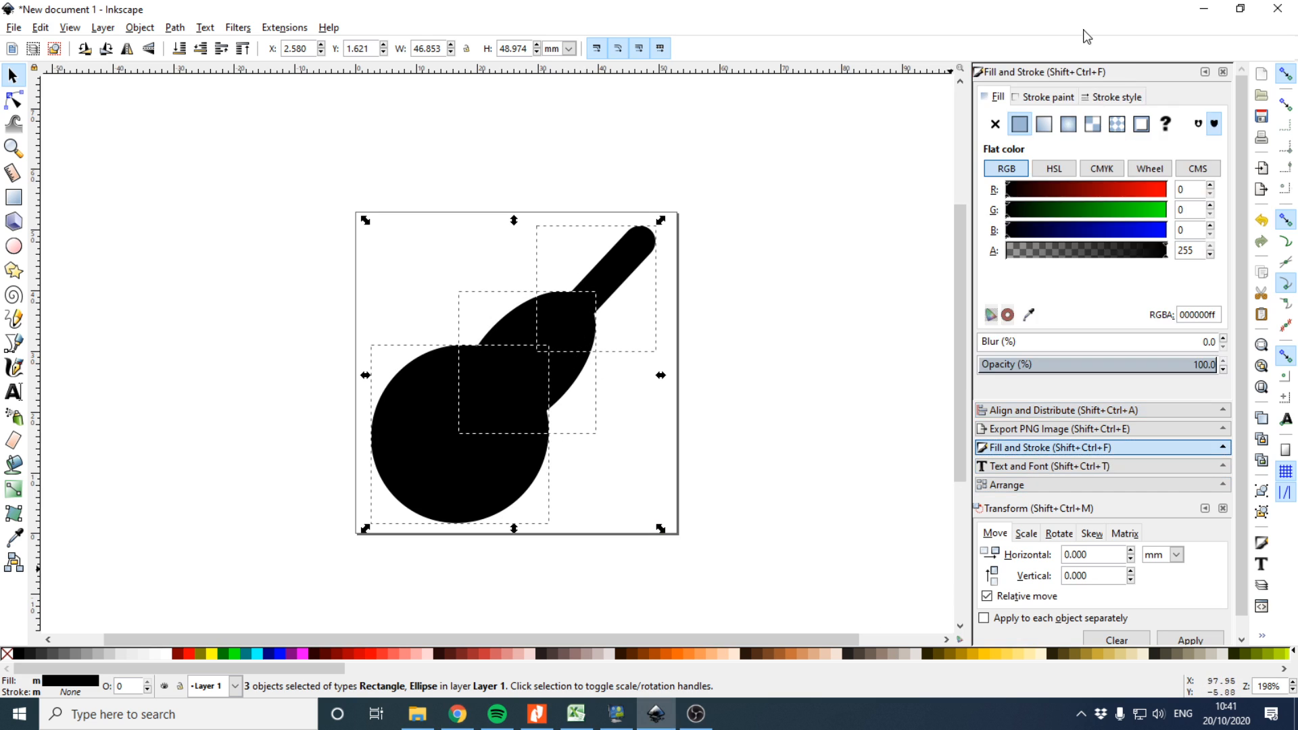
left_click(1049, 98)
left_click(1019, 125)
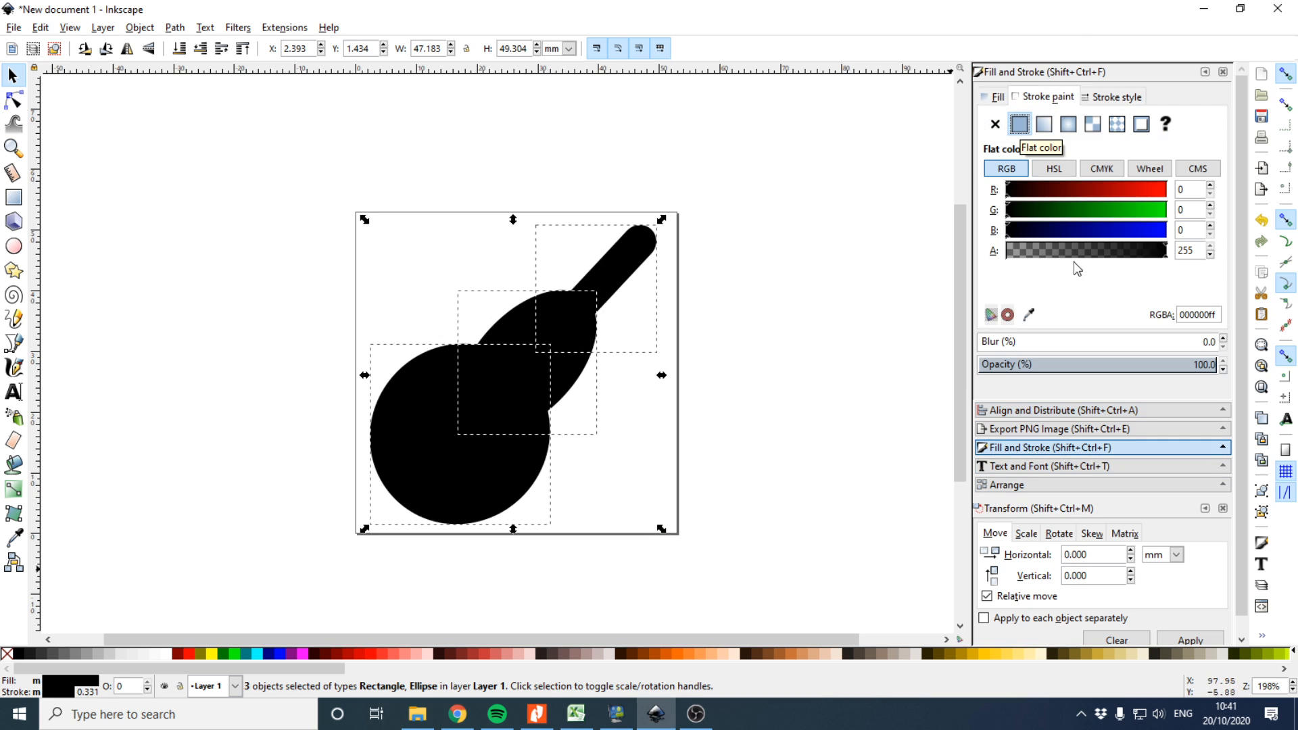
left_click_drag(1147, 197, 1167, 193)
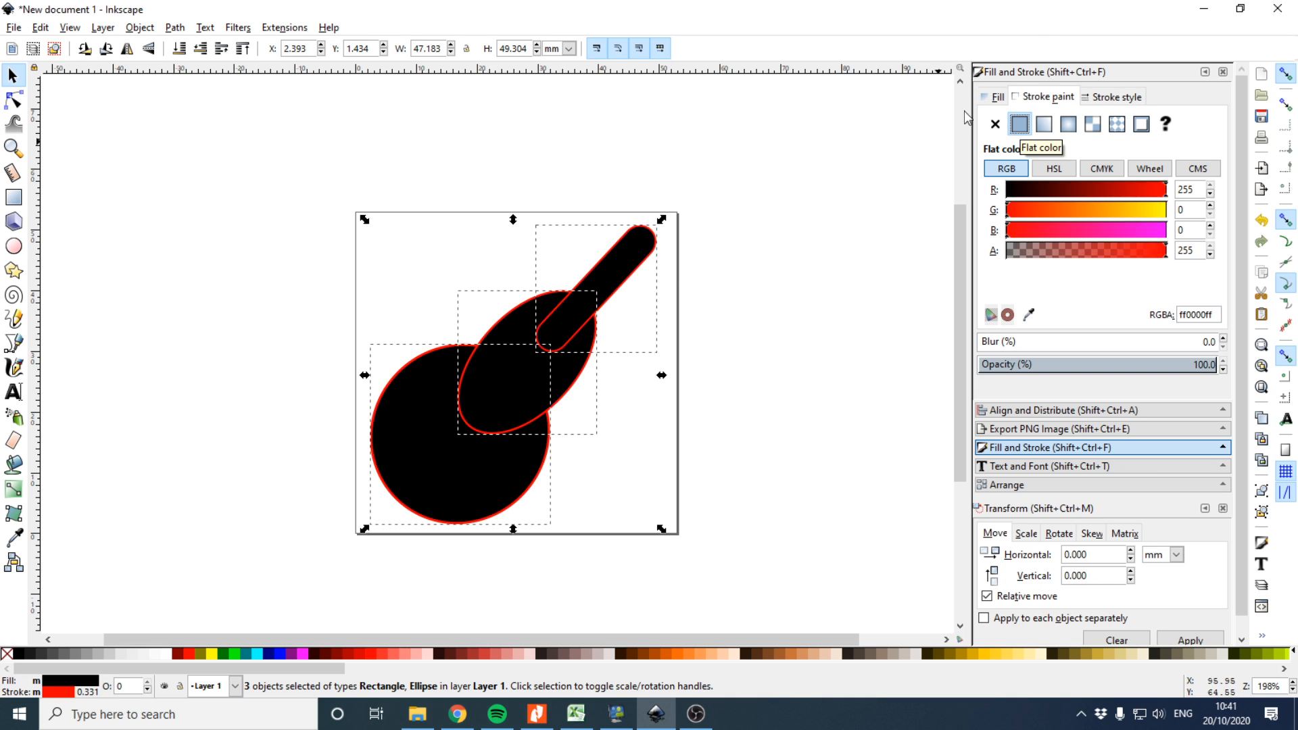
key("ctrl+z")
Combine the three selected guitar shapes into one path with Union
left_click(140, 27)
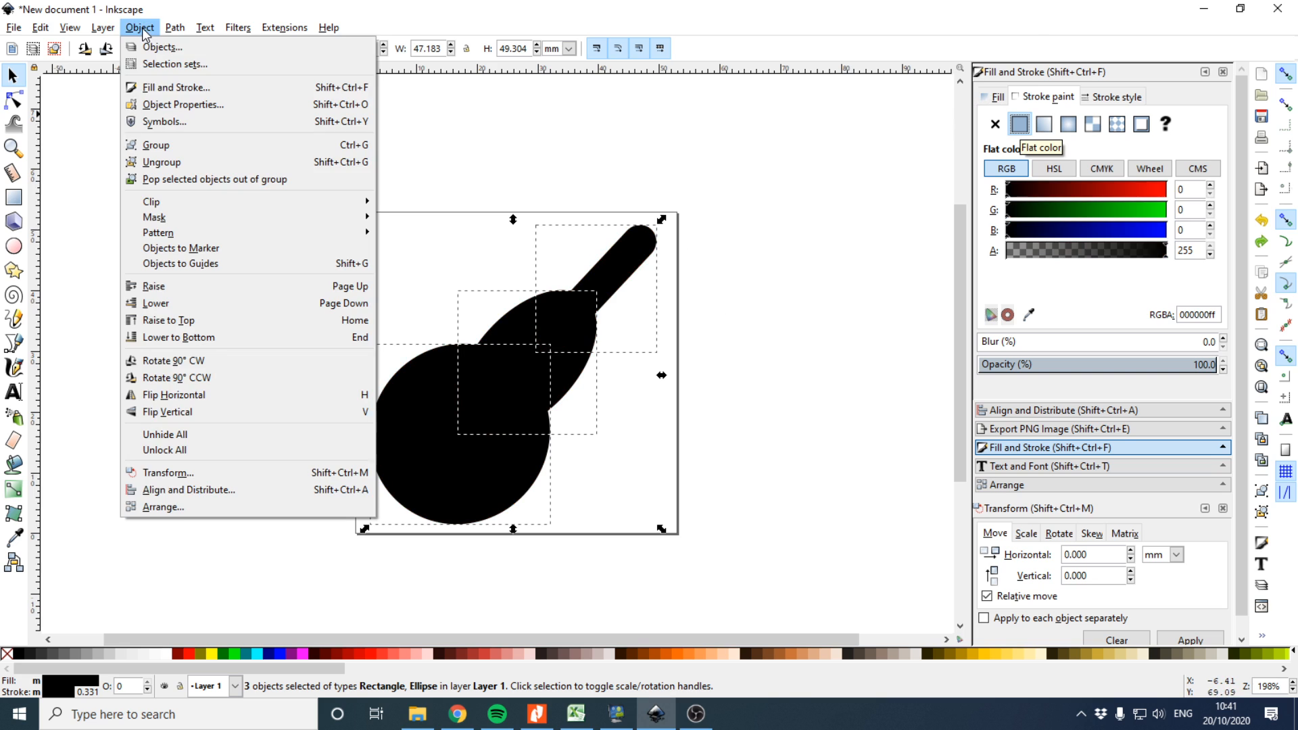
mouse_move(175, 28)
left_click(192, 123)
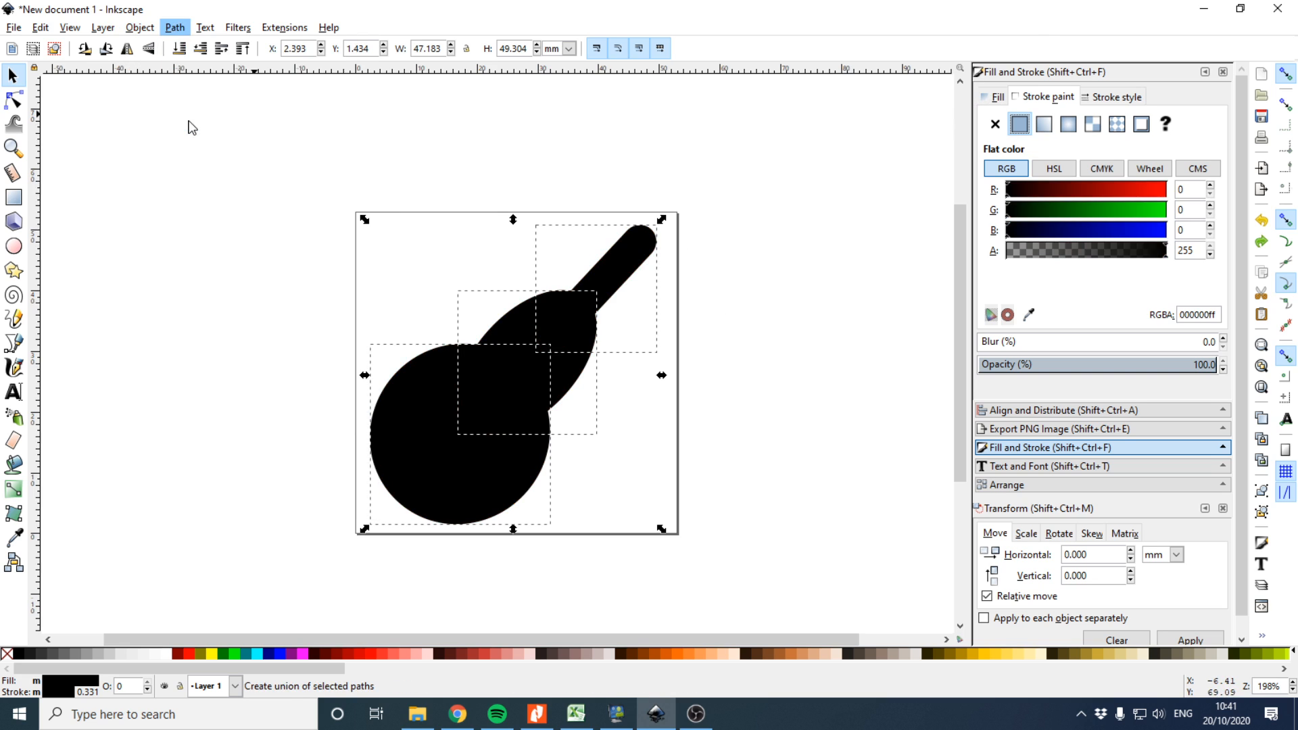
Give the united guitar a red outline 3 pt wide
left_click_drag(1149, 198, 1176, 195)
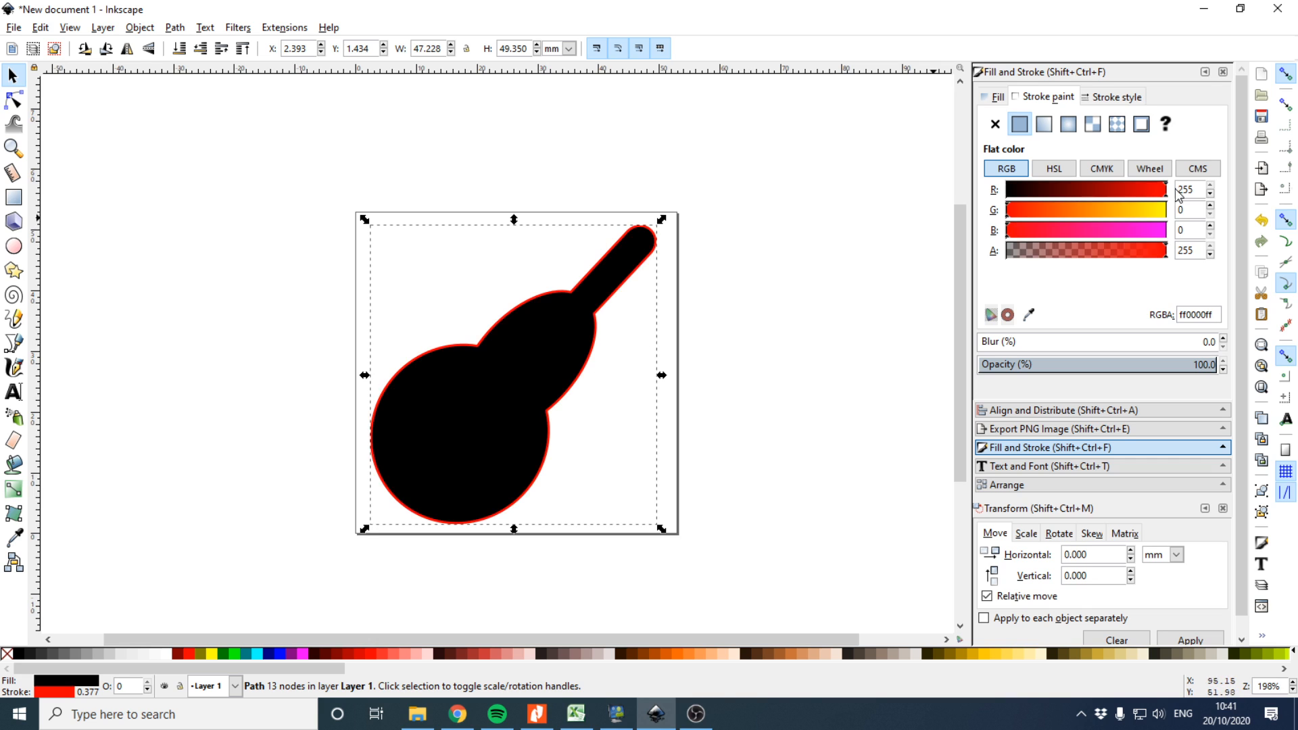
left_click(1117, 98)
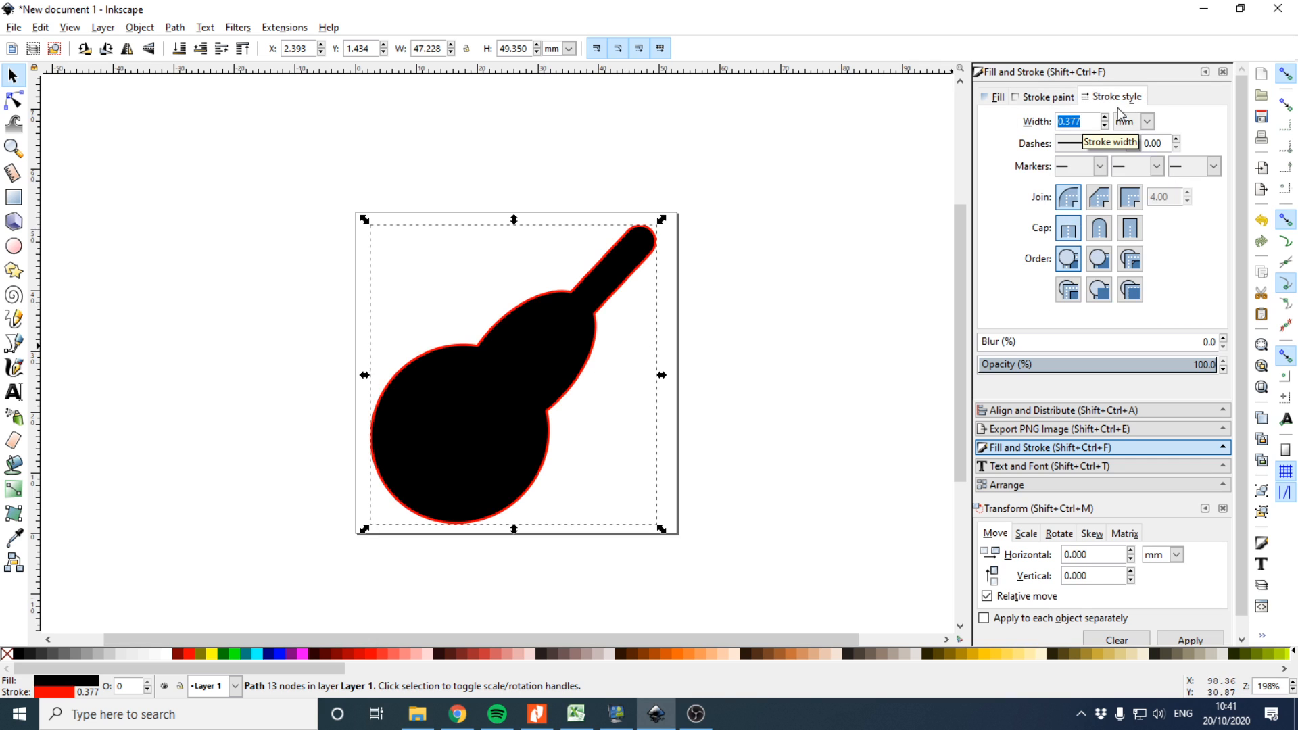
left_click(1147, 122)
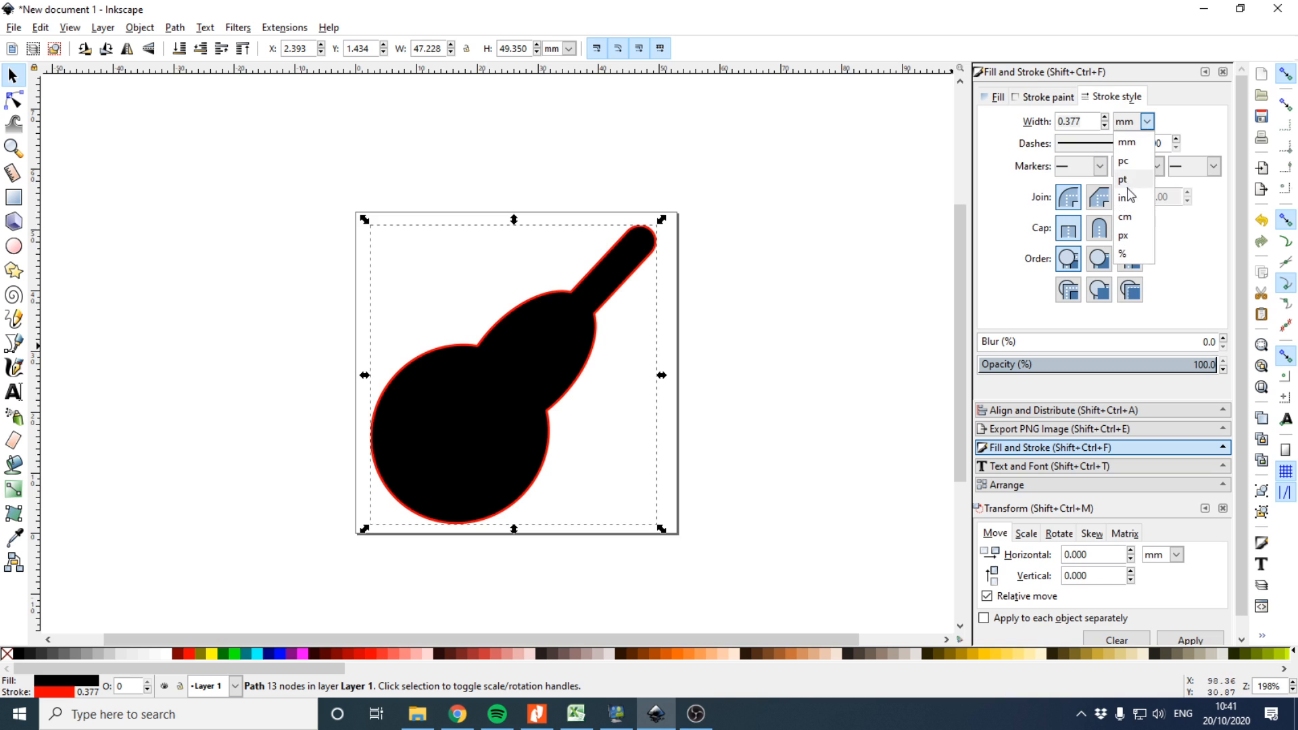
left_click(1109, 150)
left_click_drag(1080, 121, 1064, 121)
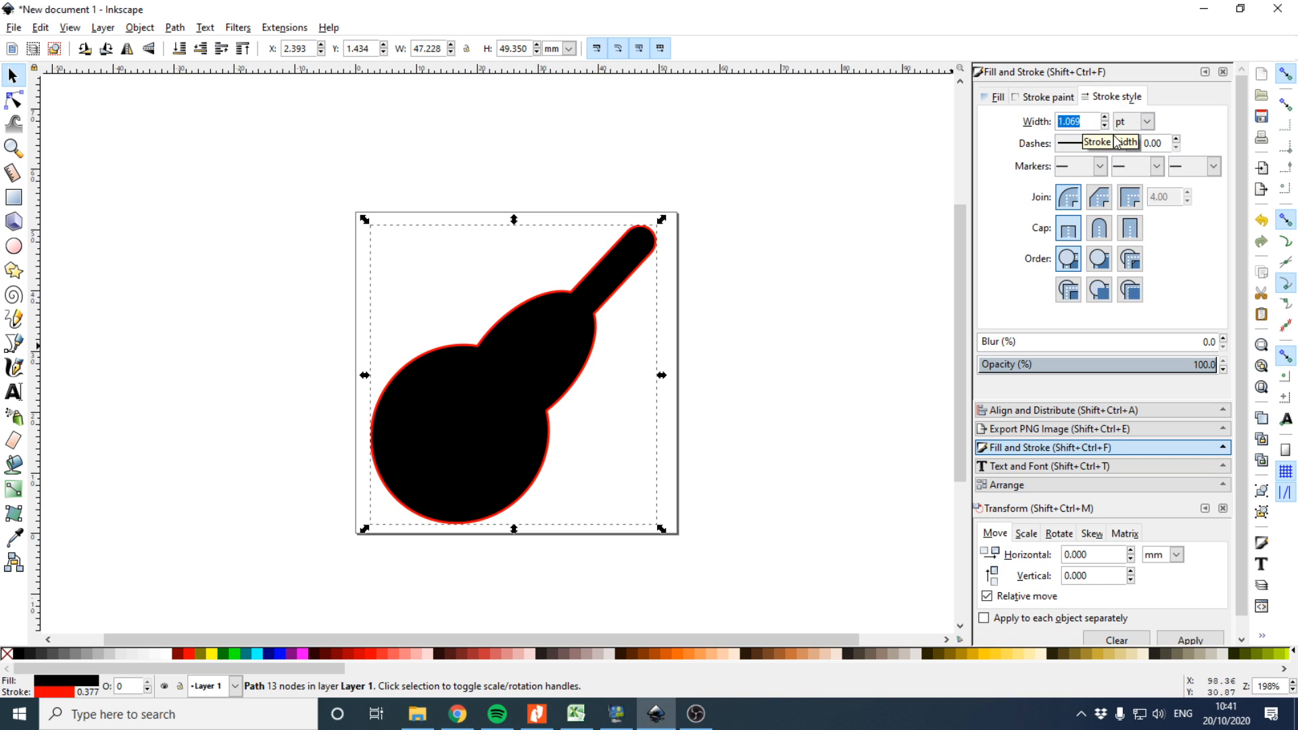
type("3")
key("Return")
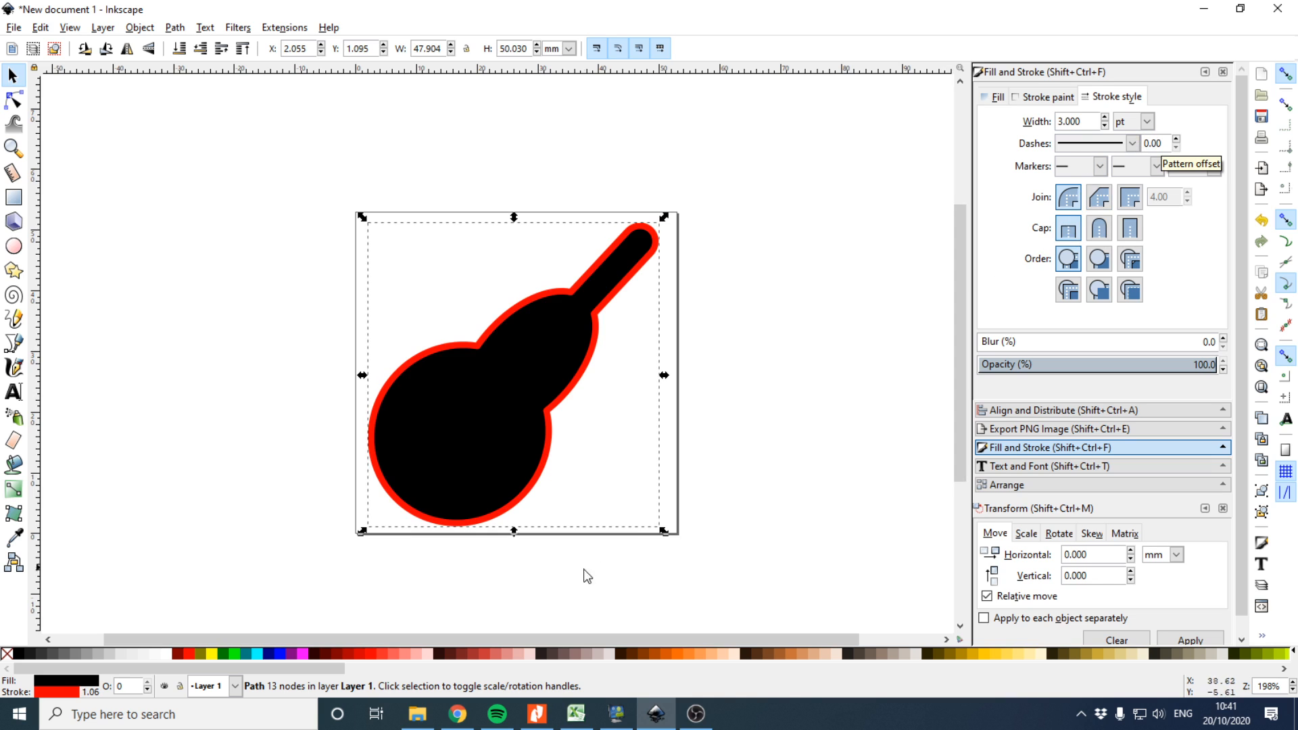
Switch to the browser to review the logo brief, then return to Inkscape
left_click(458, 714)
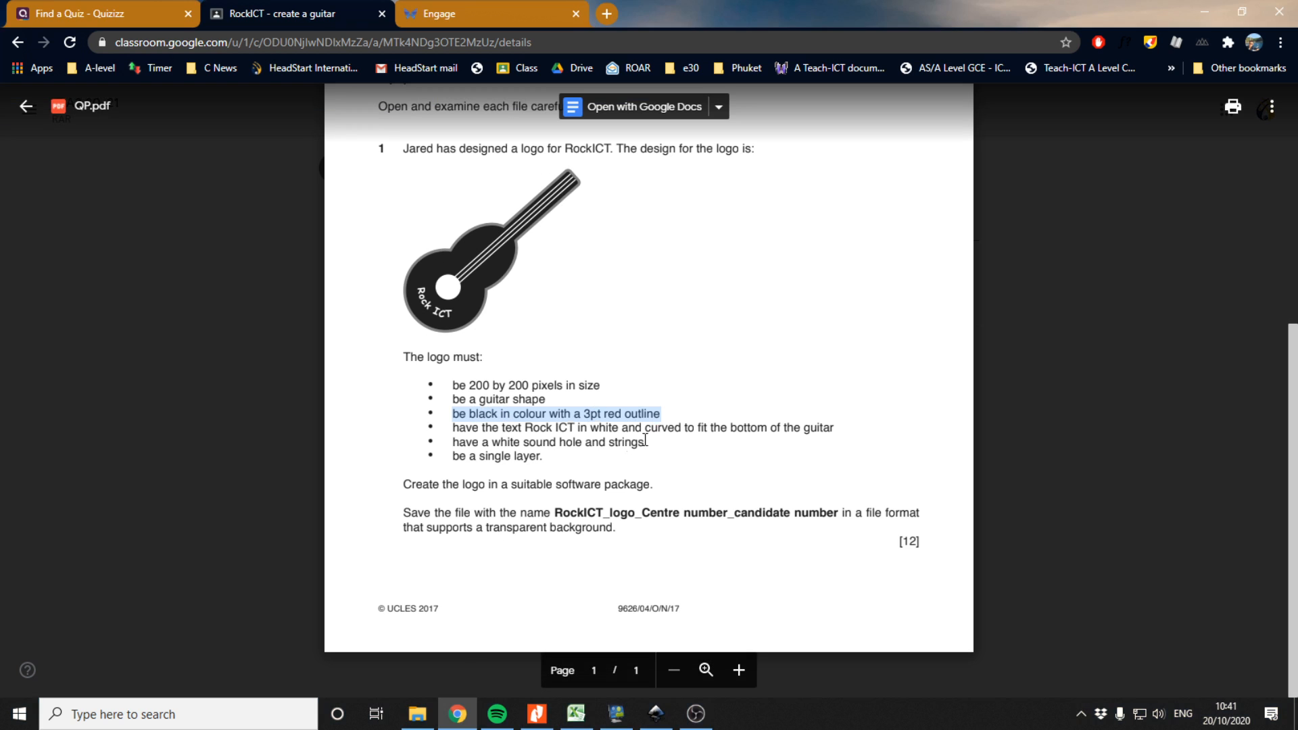
left_click(492, 443)
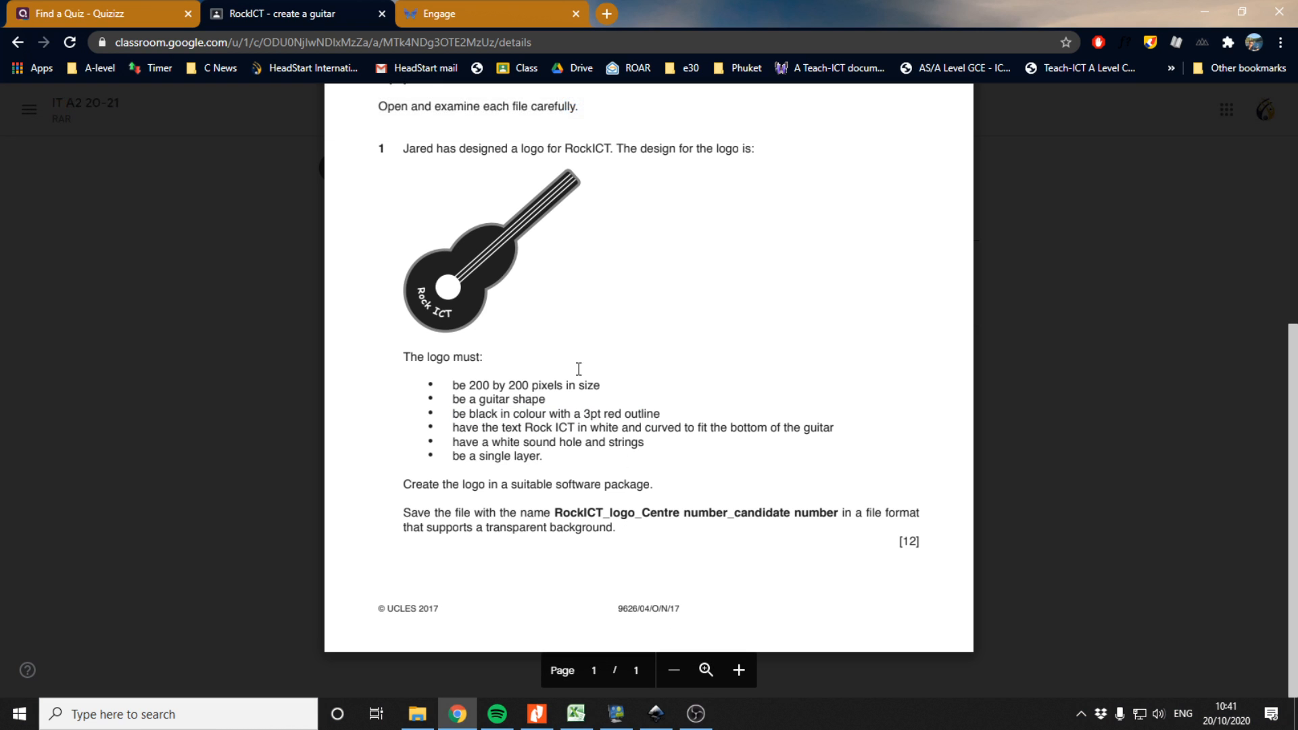
left_click(655, 714)
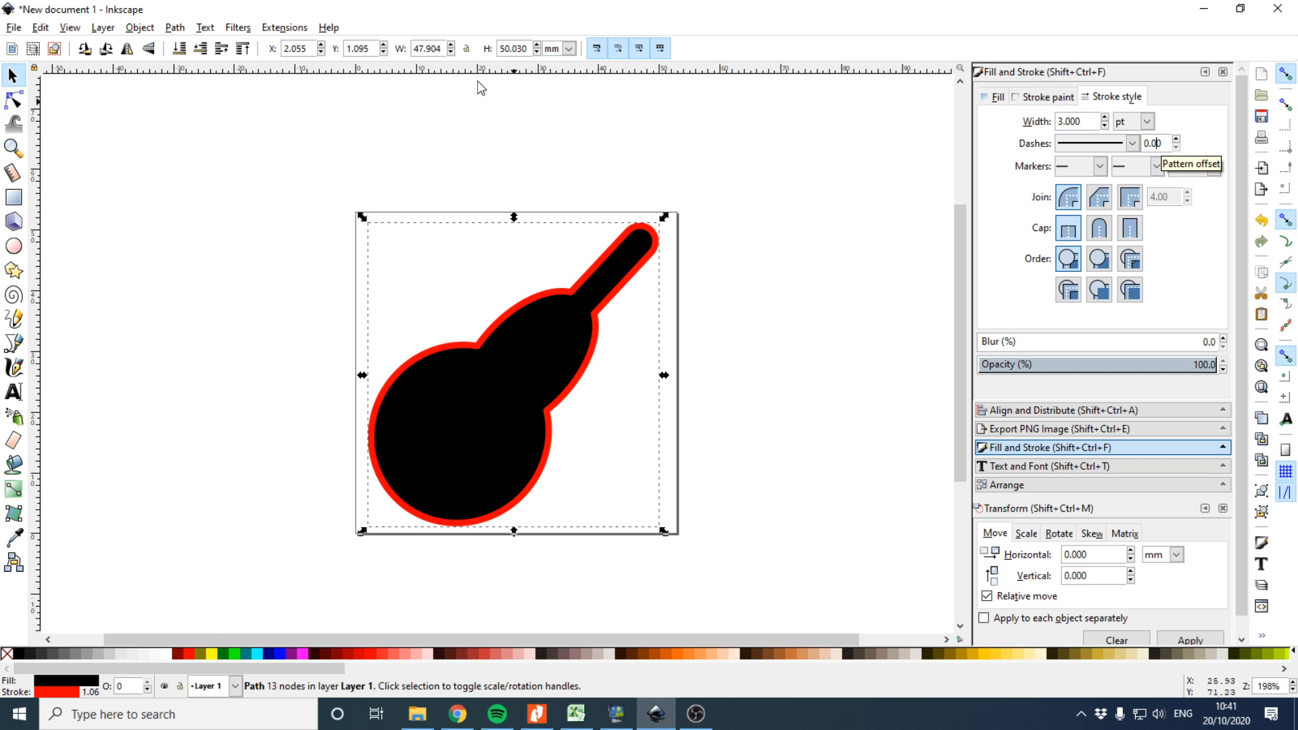
Draw a small circle about 9 mm across near the page's upper-left corner
left_click(14, 245)
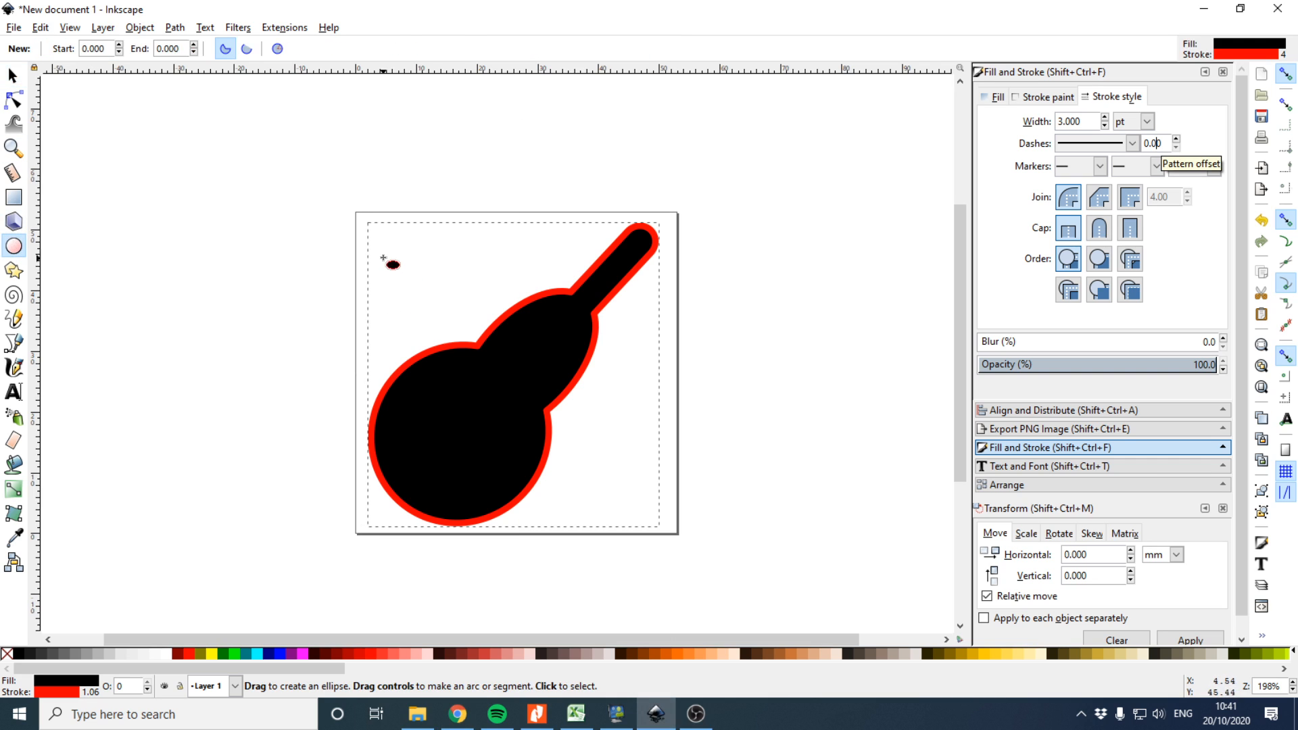
left_click_drag(381, 245, 439, 304)
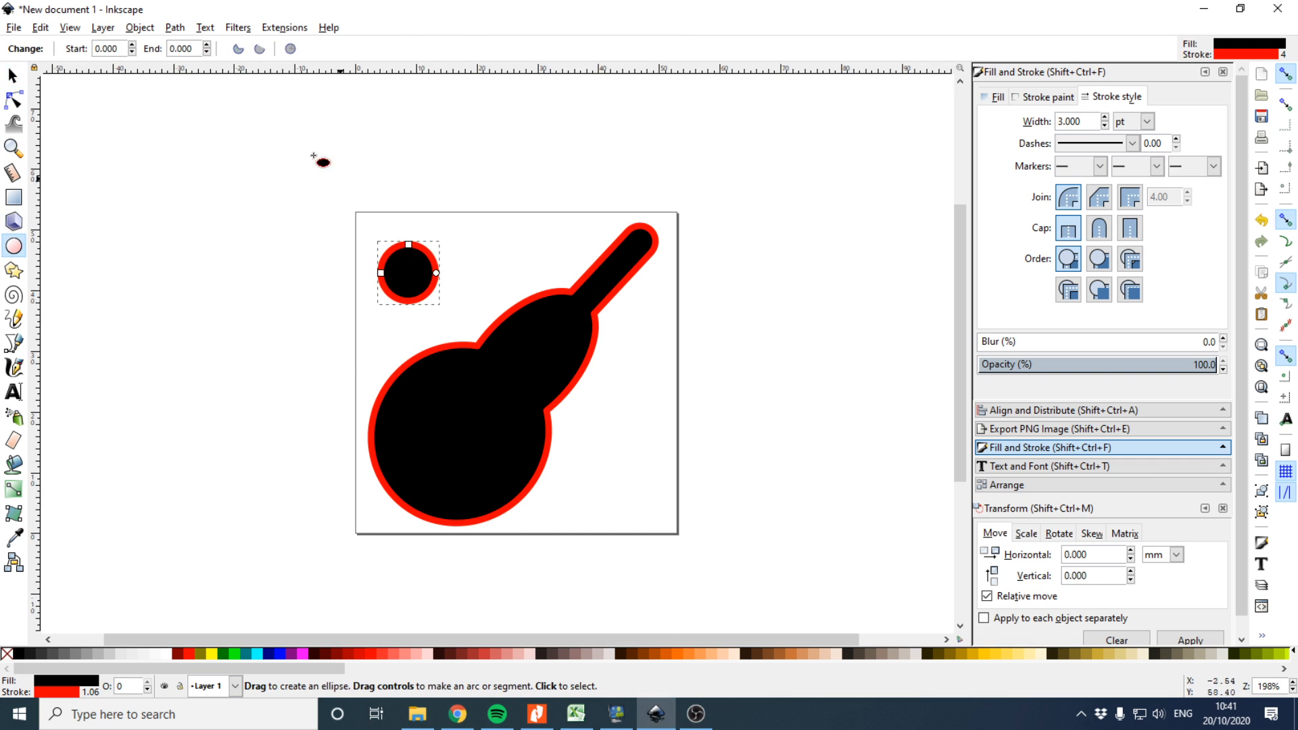
Remove the circle's stroke and make its fill fully transparent
left_click(1045, 97)
left_click(995, 123)
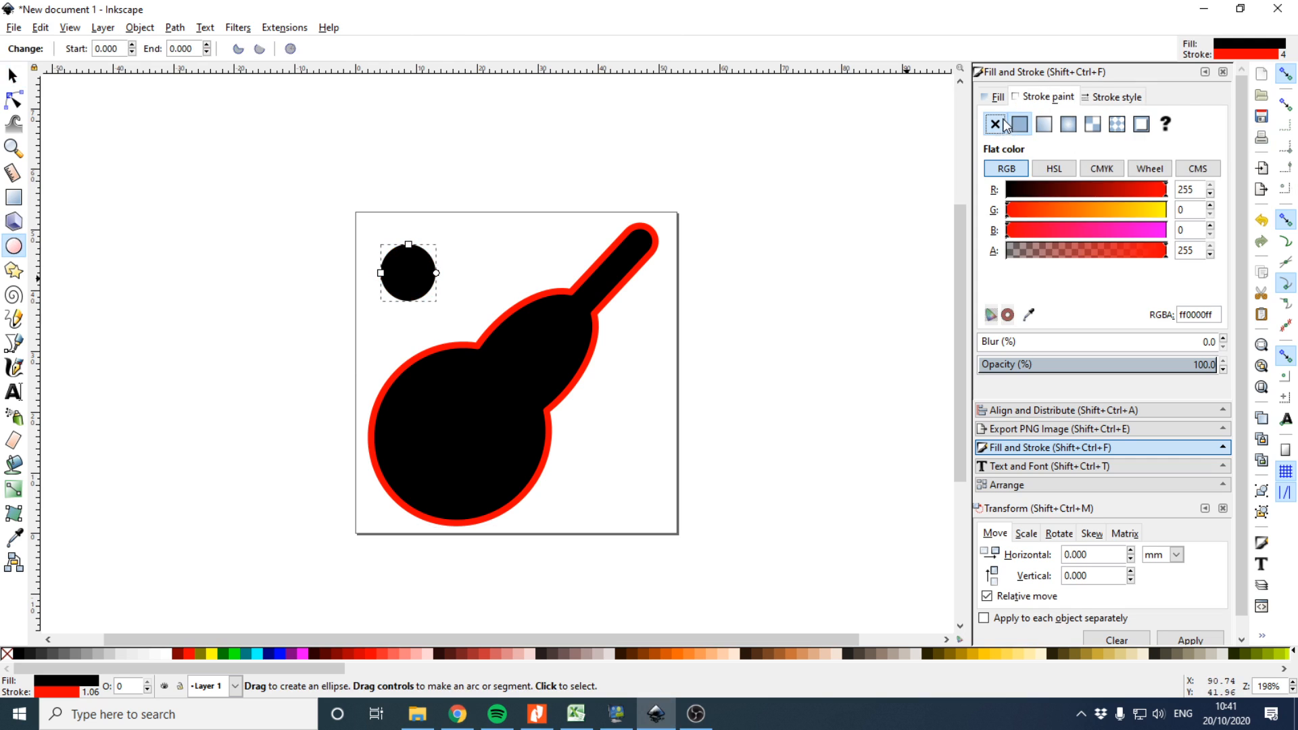
left_click(998, 99)
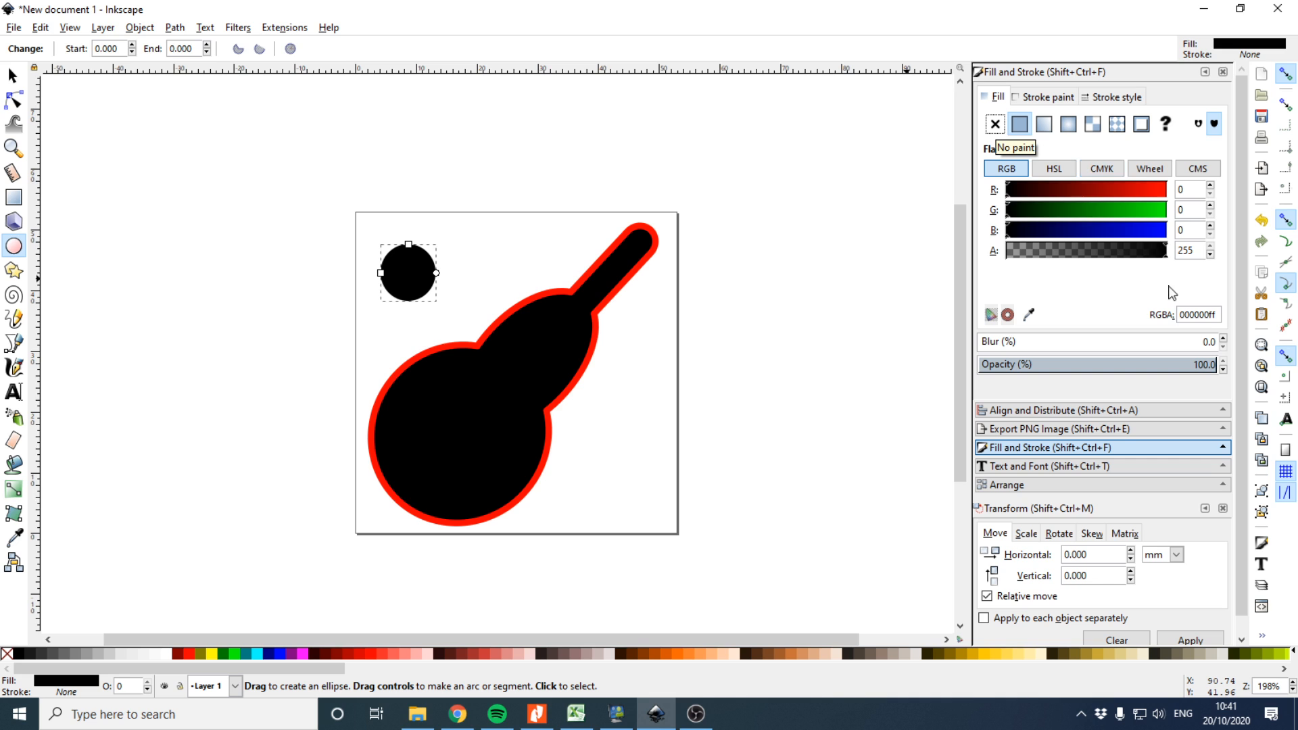
left_click_drag(1122, 252, 901, 238)
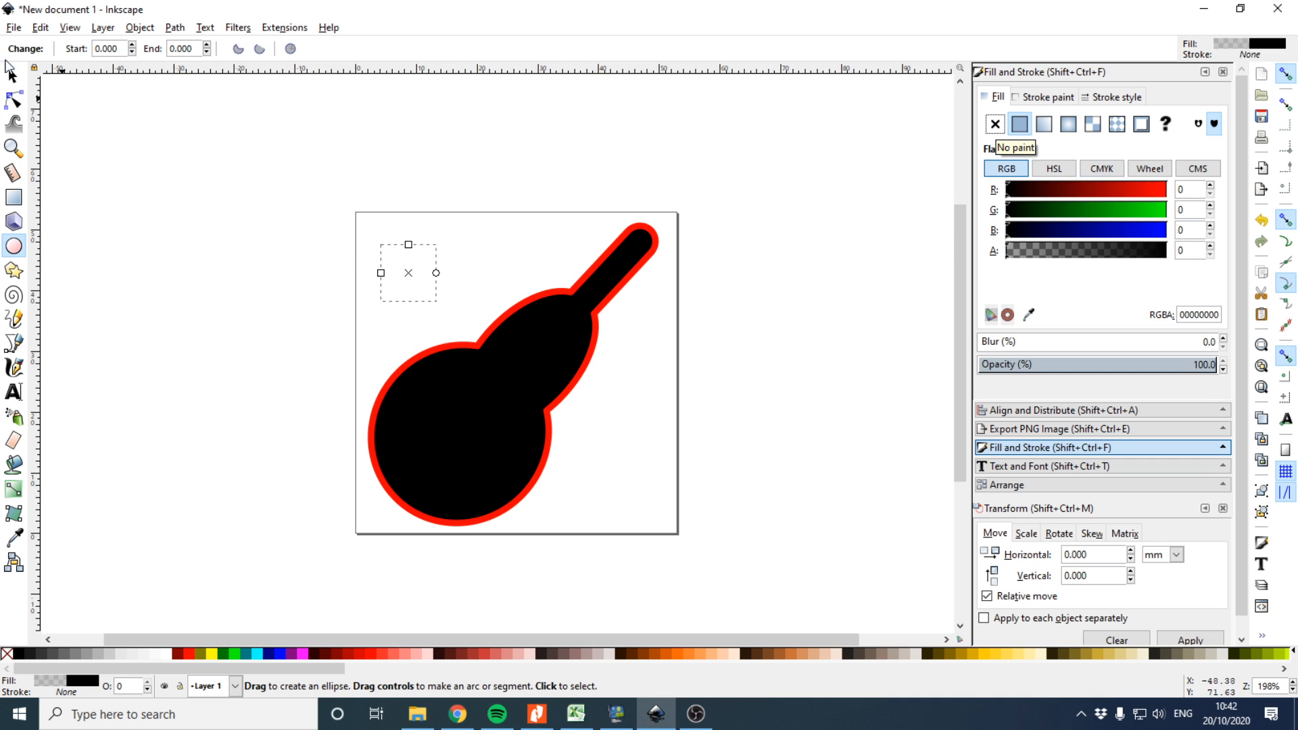
Reselect the circle, make its fill opaque again and move it onto the guitar body as the sound hole
key("s")
left_click_drag(462, 403, 457, 392)
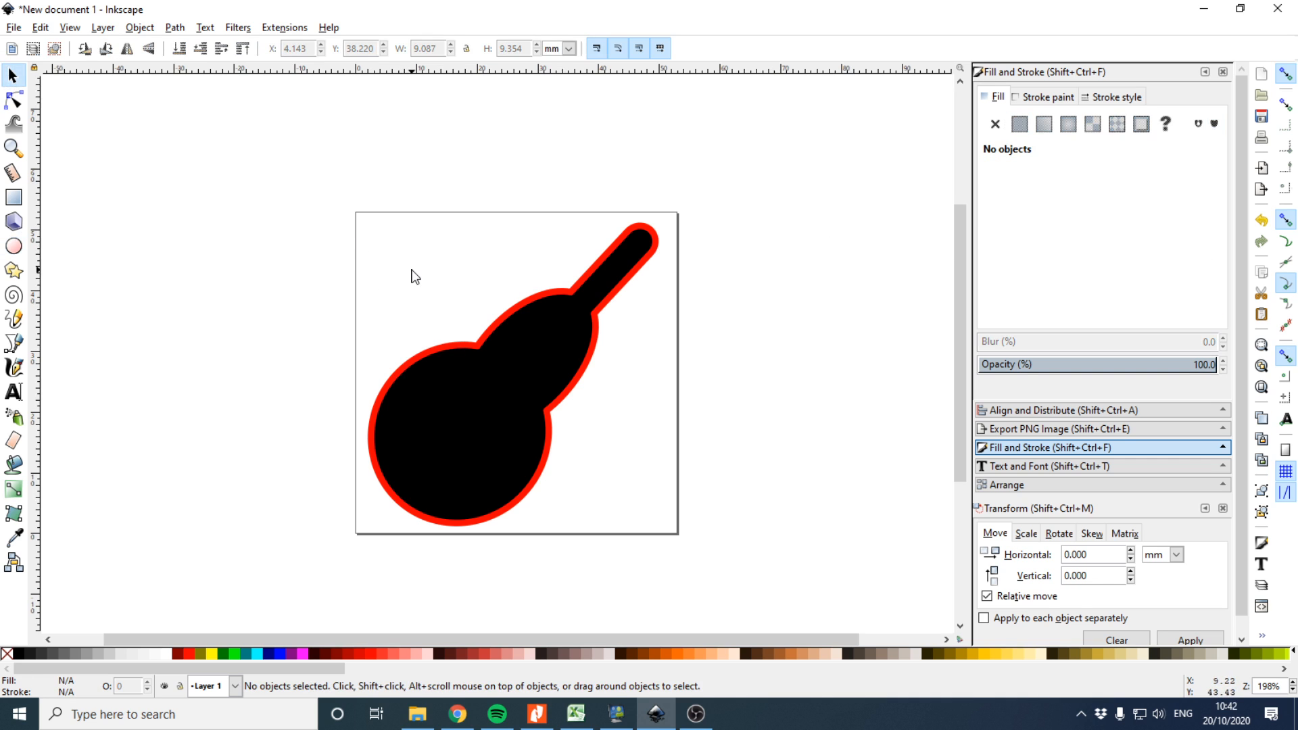
left_click_drag(359, 215, 460, 327)
left_click_drag(421, 251, 508, 309)
left_click_drag(363, 226, 470, 327)
left_click_drag(428, 245, 447, 269)
left_click_drag(371, 216, 474, 330)
left_click_drag(1084, 250, 1168, 250)
left_click_drag(427, 271, 470, 426)
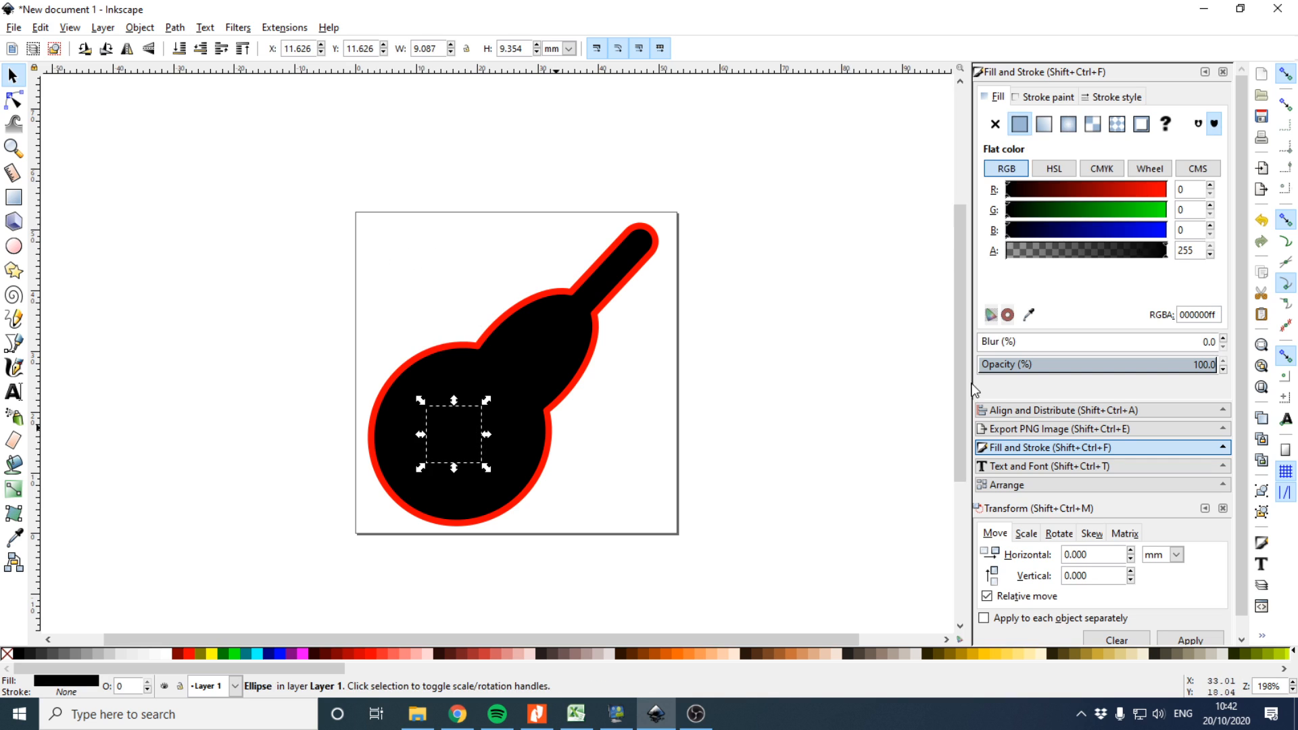
Select the circle together with the guitar and subtract it with Difference to cut the sound hole
left_click(1008, 250)
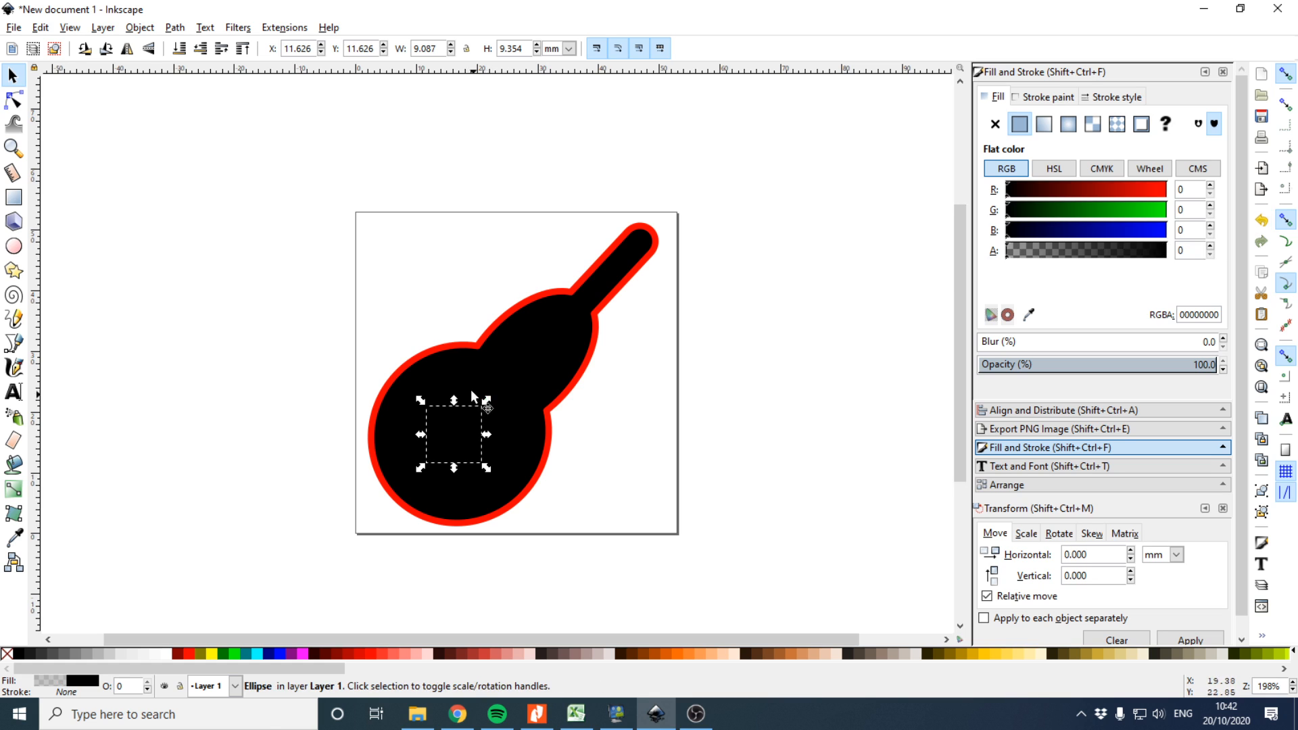
left_click(475, 367, "shift")
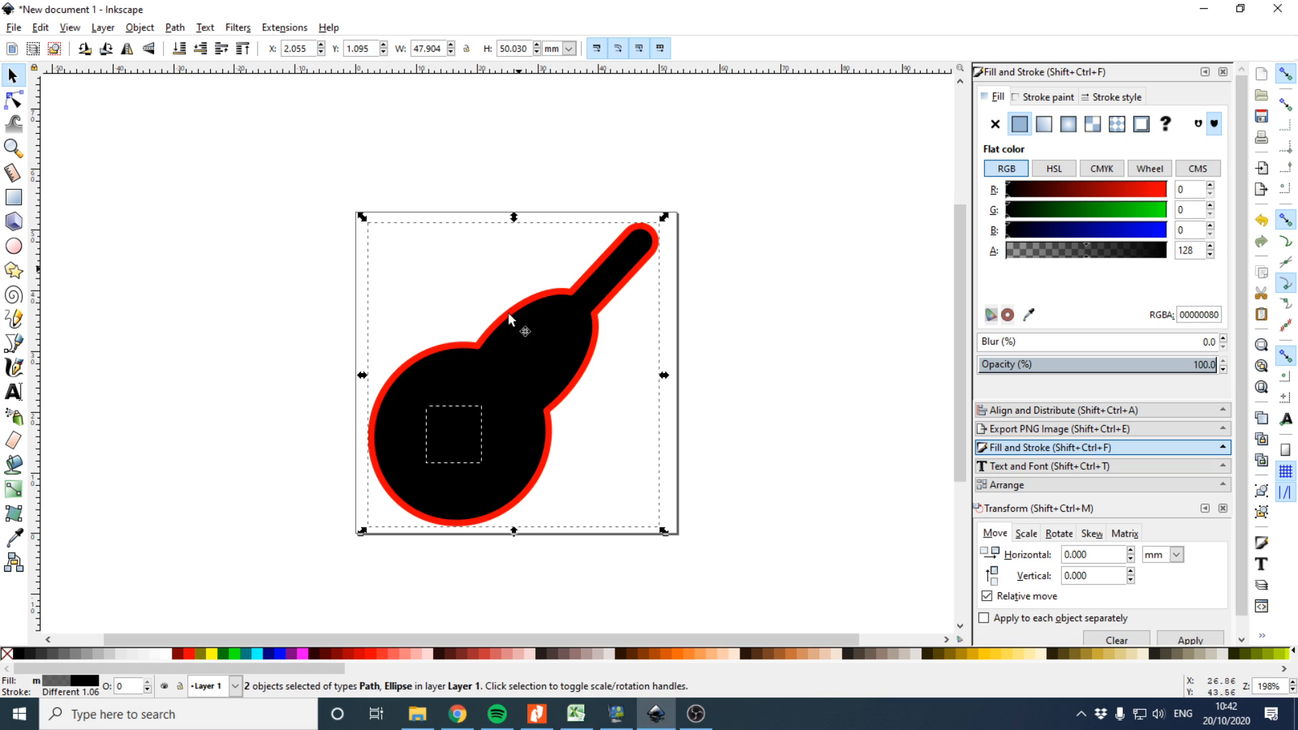
left_click(173, 28)
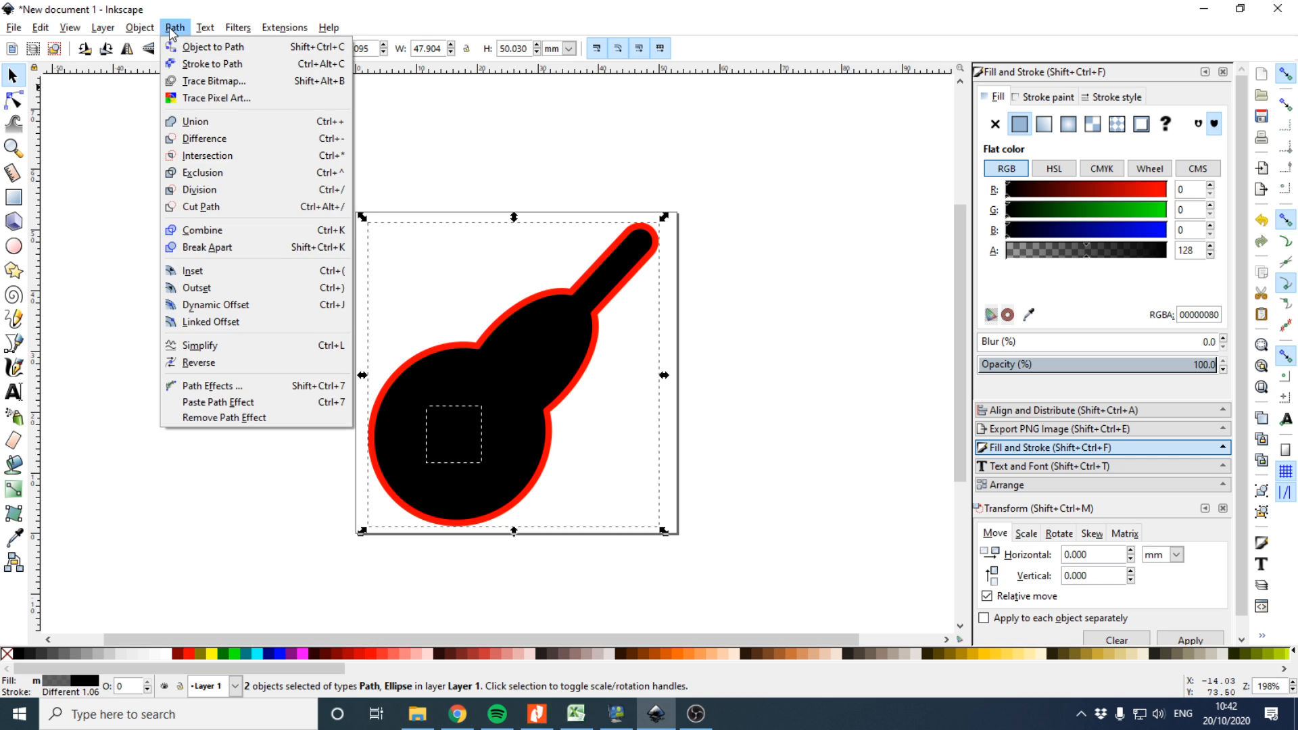
left_click(204, 140)
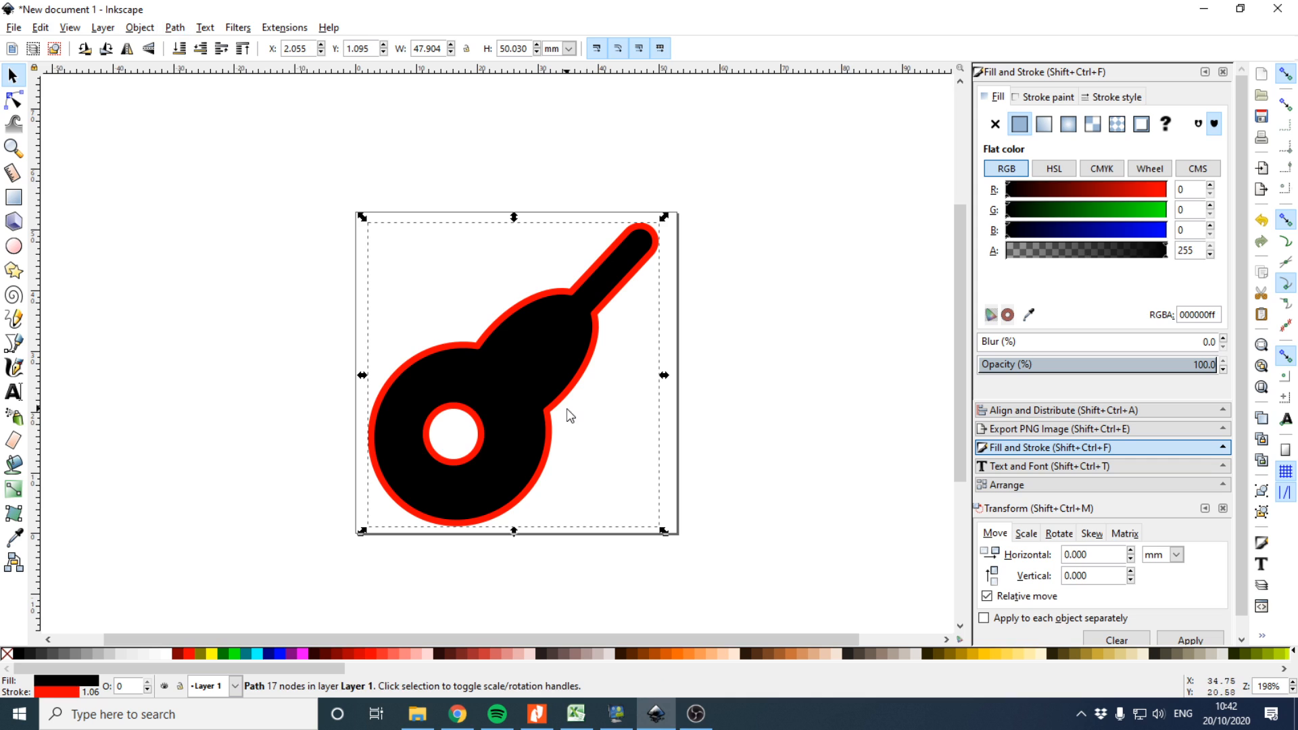
Draw a straight string line from the neck tip down to the sound hole
left_click(475, 424)
left_click(760, 422)
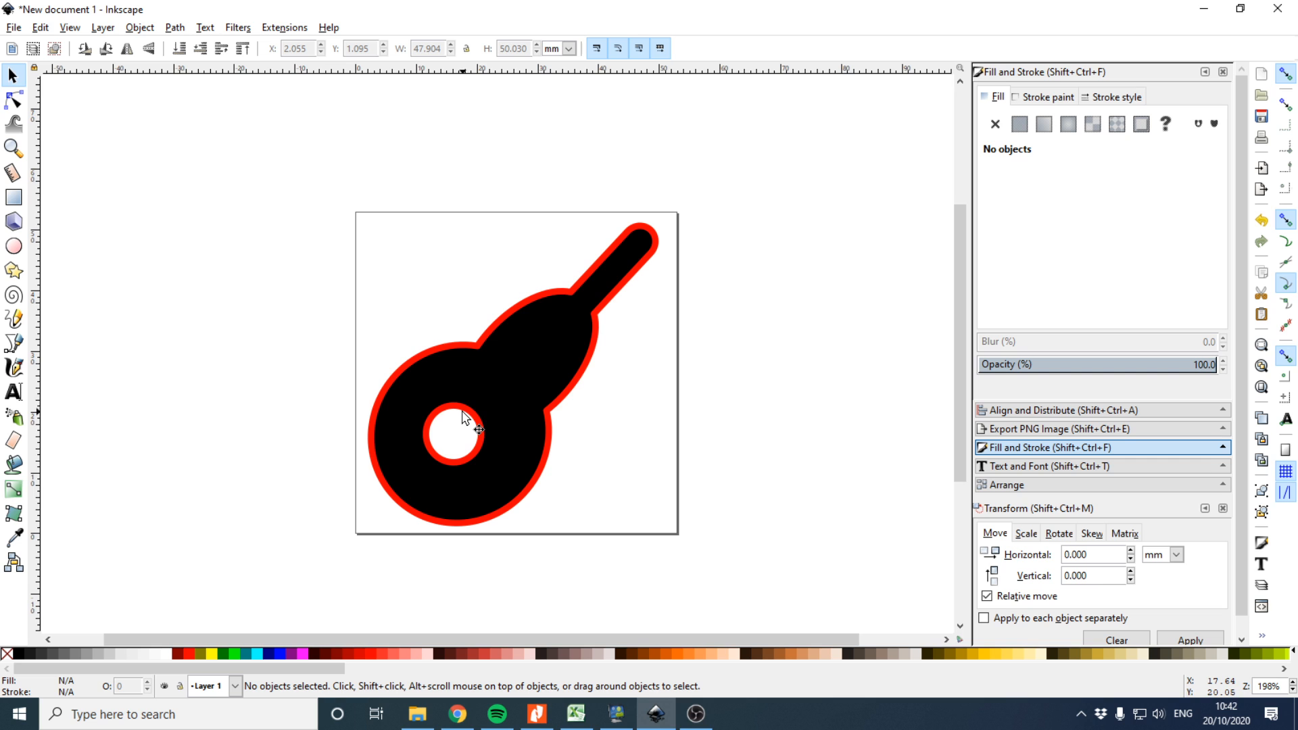
mouse_move(476, 399)
left_mouse_down()
mouse_move(483, 387)
mouse_move(471, 397)
left_mouse_up()
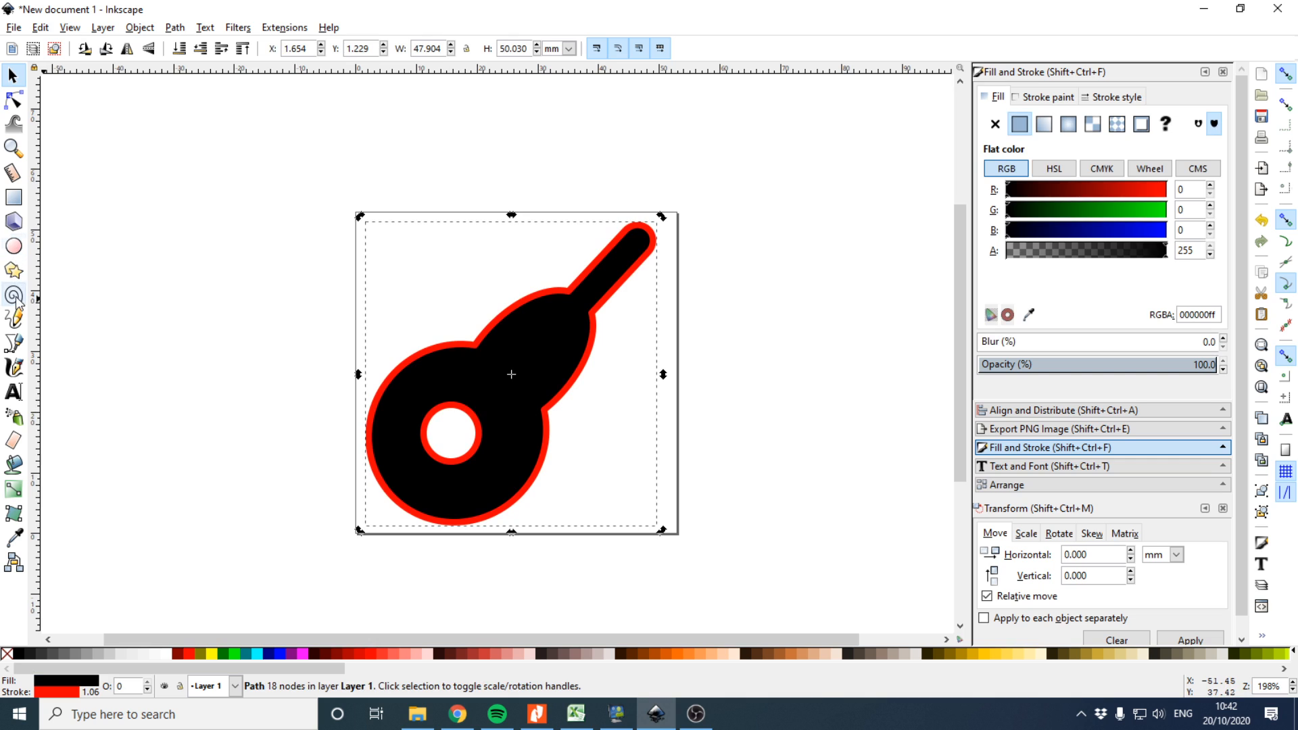
left_click(14, 343)
left_click_drag(637, 234, 438, 432)
left_click(438, 431)
left_click(13, 76)
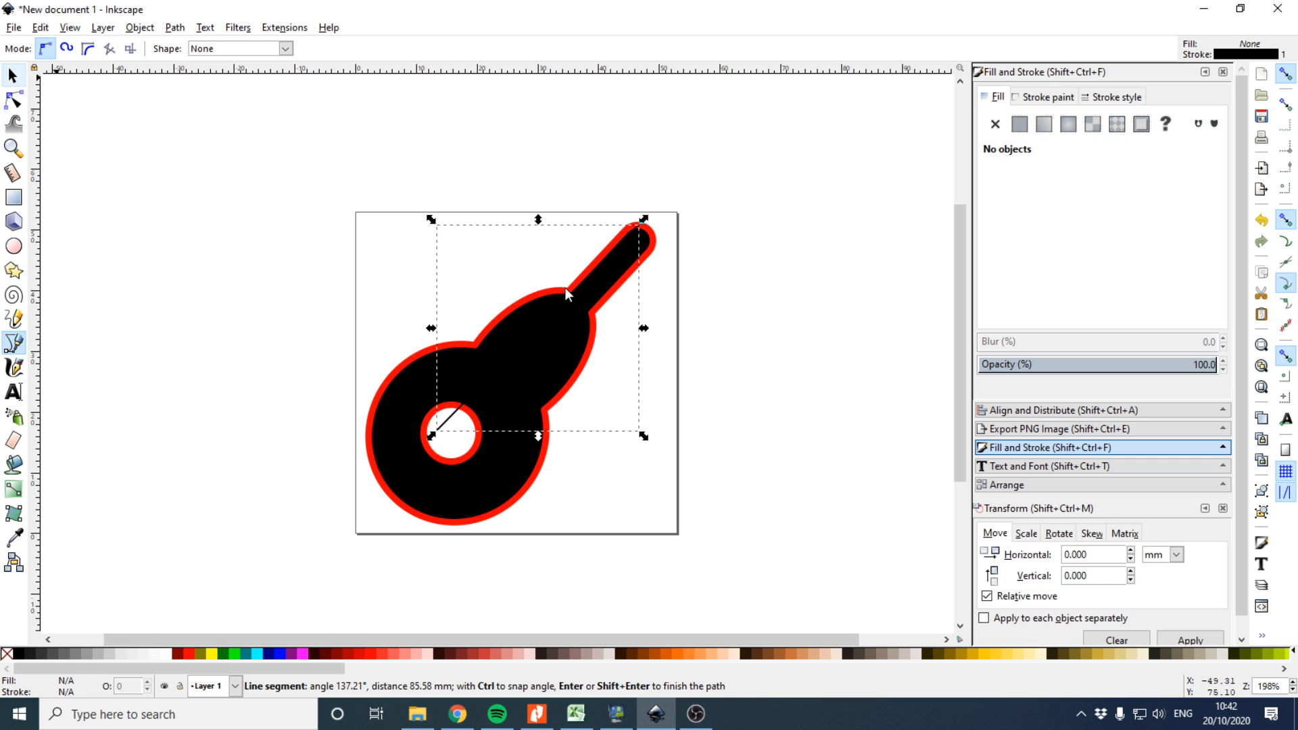
Set the string line's stroke colour to white
left_click(1034, 96)
left_click(1129, 104)
left_click(1039, 101)
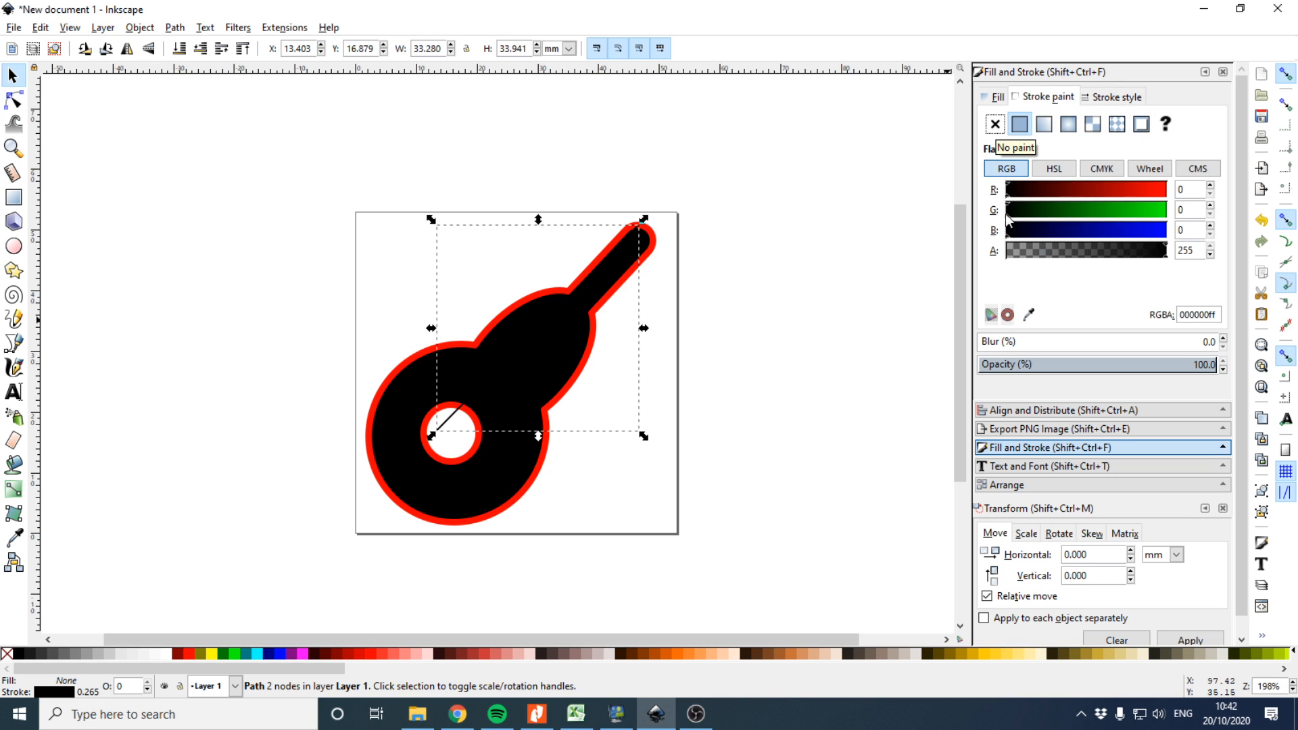
mouse_move(1128, 192)
left_mouse_down()
mouse_move(1185, 194)
mouse_move(1196, 236)
left_mouse_up()
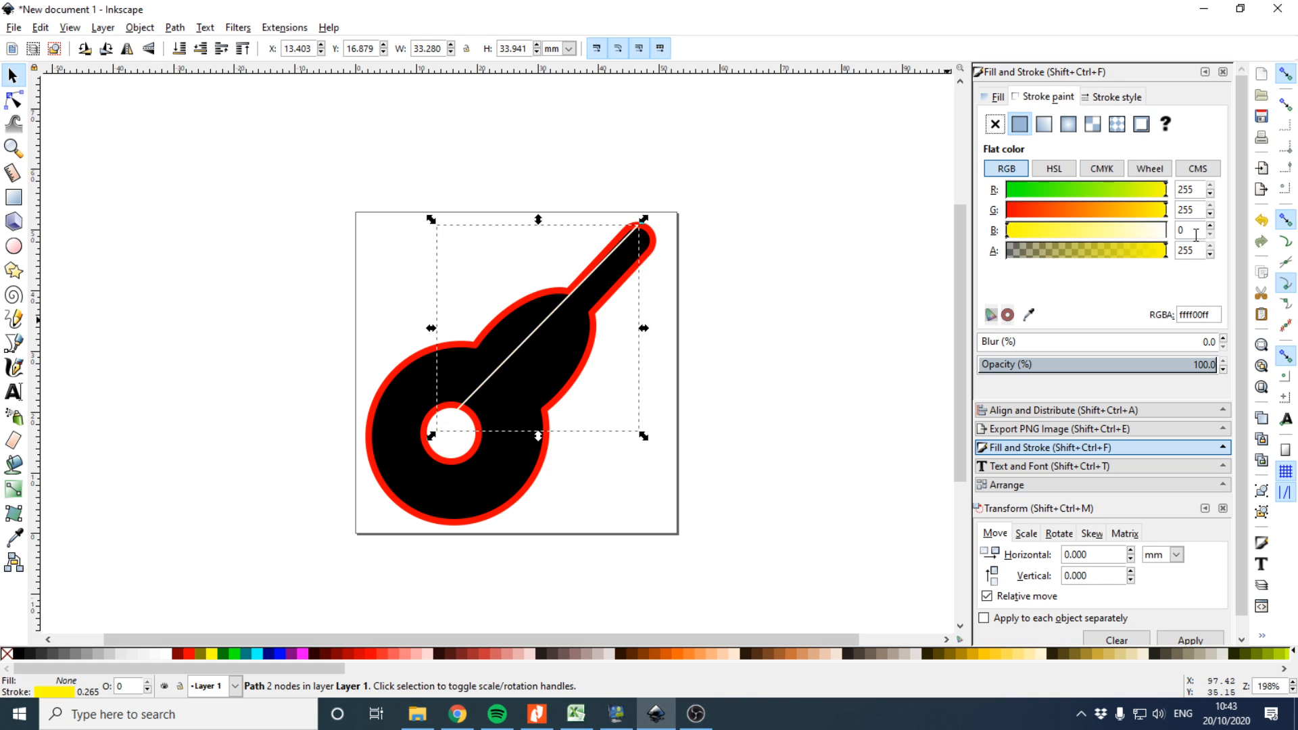
left_click(1163, 238)
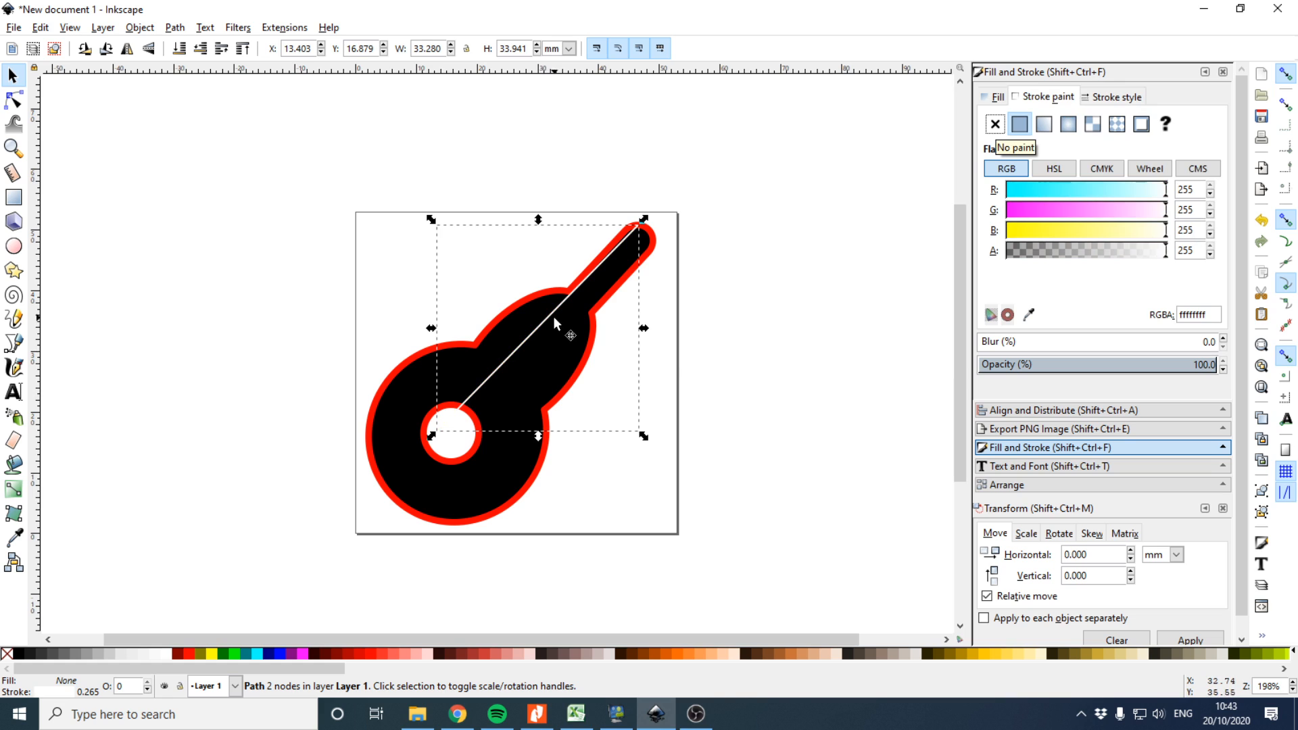
Copy the string and place the duplicates parallel beside it along the neck to form several strings
key("ctrl+v")
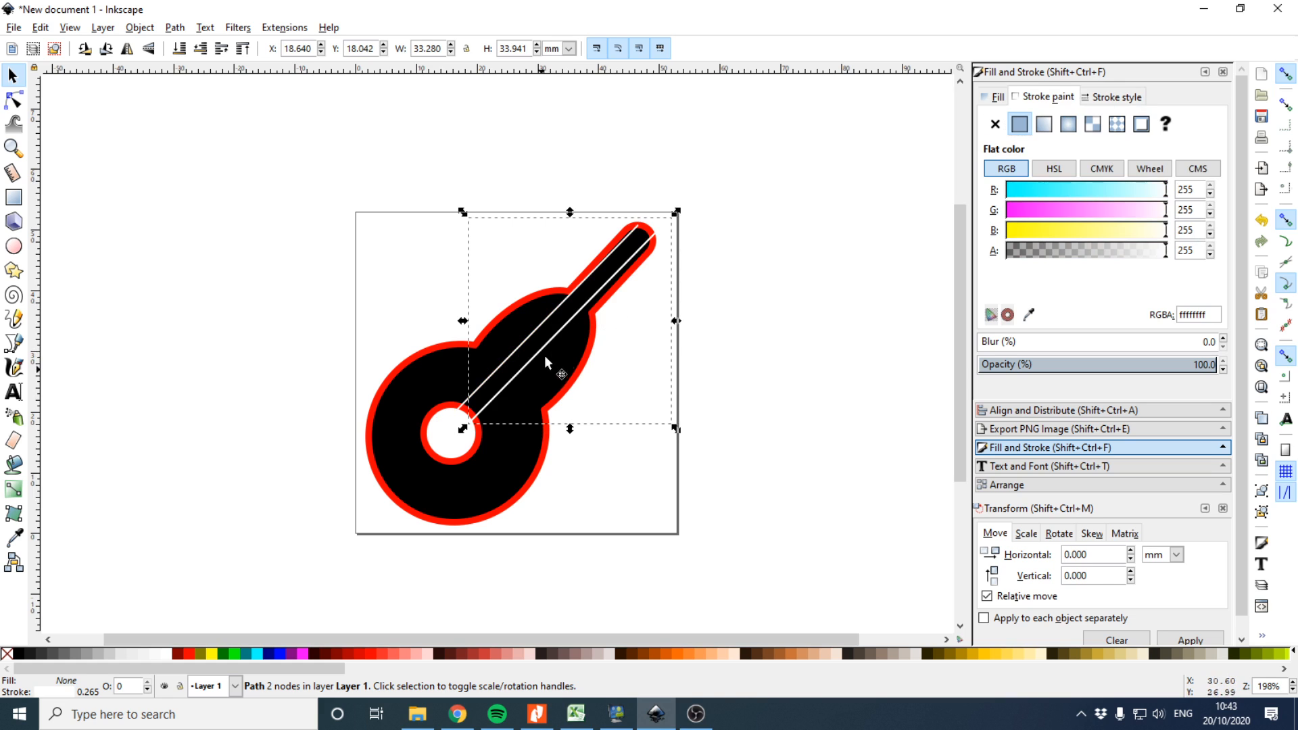
mouse_move(552, 339)
left_mouse_down()
mouse_move(526, 339)
mouse_move(521, 352)
mouse_move(594, 351)
mouse_move(599, 301)
mouse_move(552, 311)
mouse_move(562, 319)
left_mouse_up()
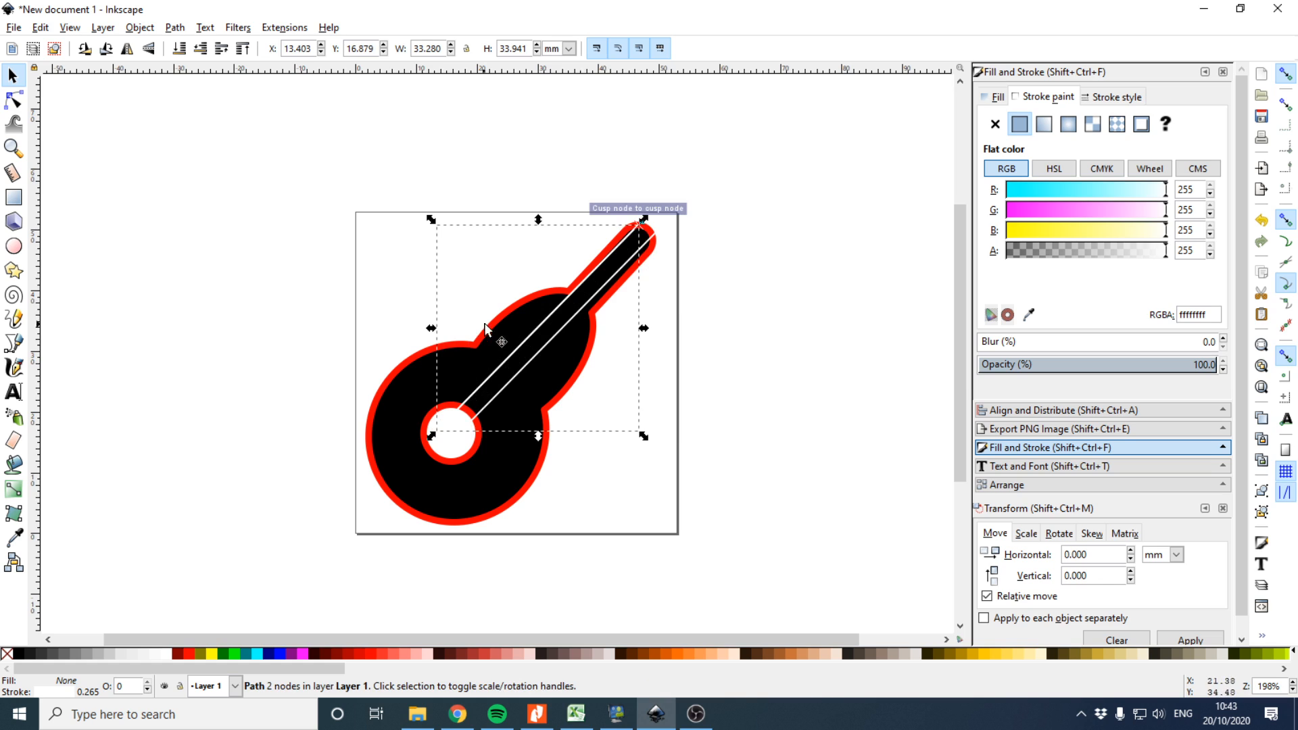
left_click(1287, 74)
key("ctrl+d")
mouse_move(552, 314)
left_mouse_down()
mouse_move(561, 325)
mouse_move(534, 328)
left_mouse_up()
left_click_drag(620, 282, 652, 273)
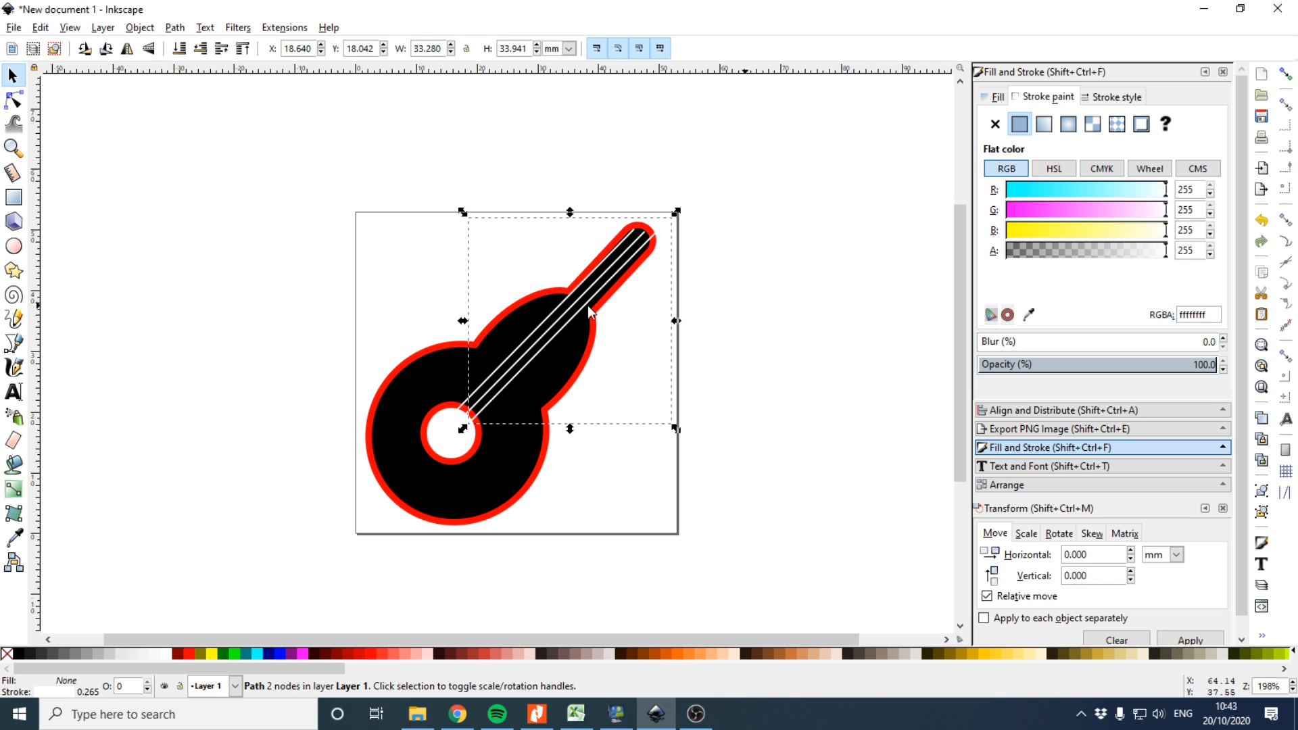
left_click_drag(569, 320, 546, 345)
left_click(786, 364)
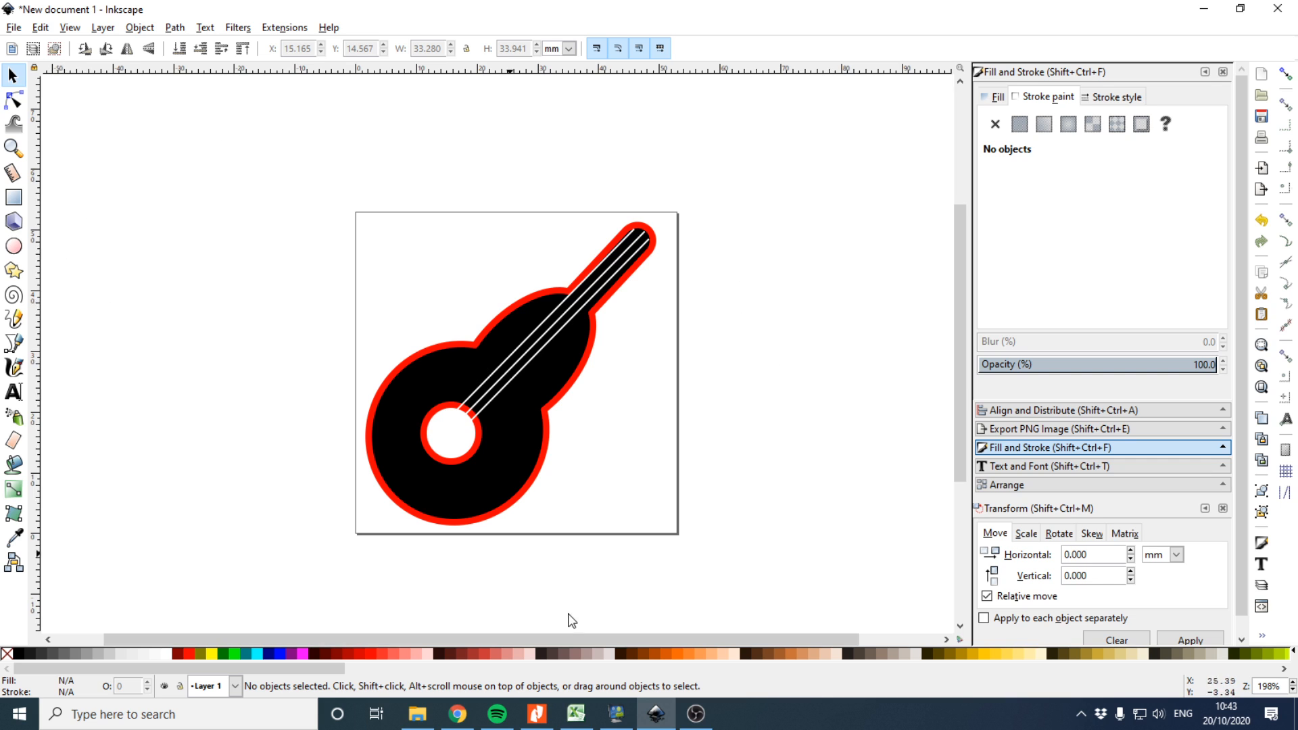
Switch to the browser and reread the requirement for curved white Rock ICT text
left_click(458, 713)
left_click_drag(452, 427, 833, 427)
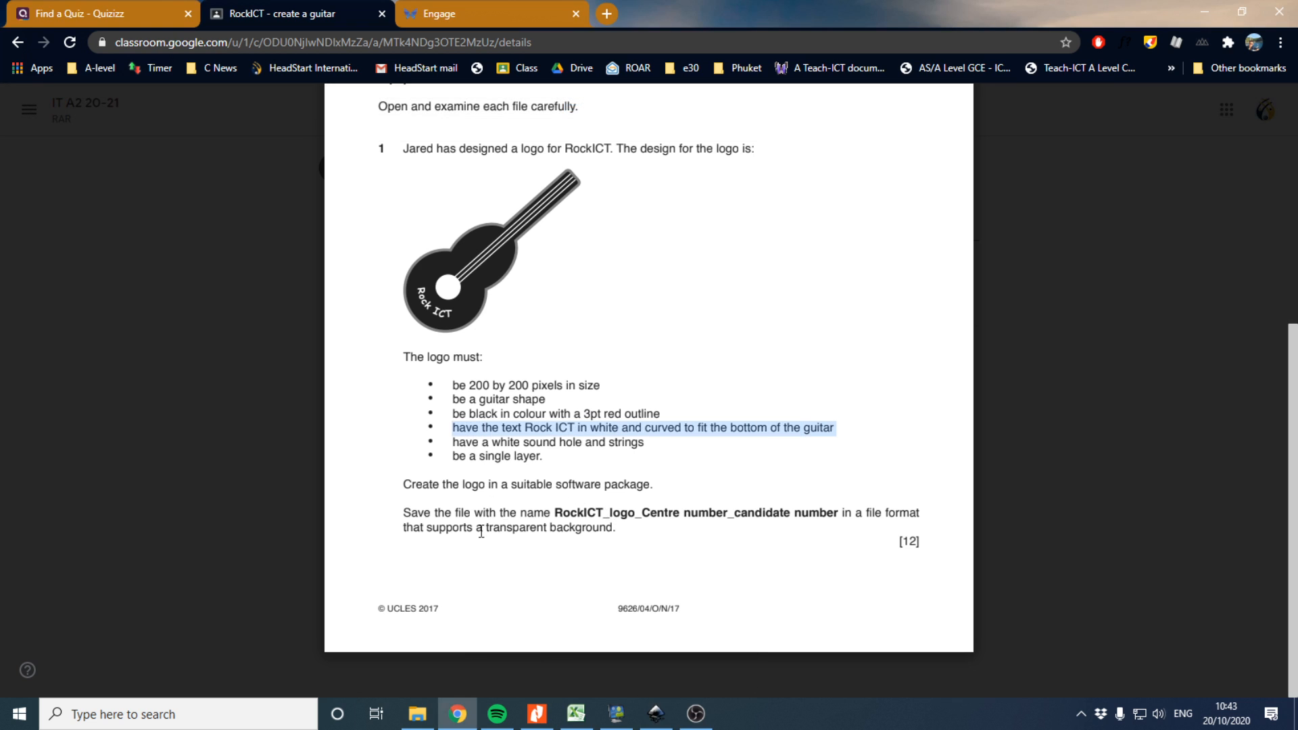
Switch to the browser and reread the requirement for a white sound hole and strings, then return to Inkscape
left_click(457, 713)
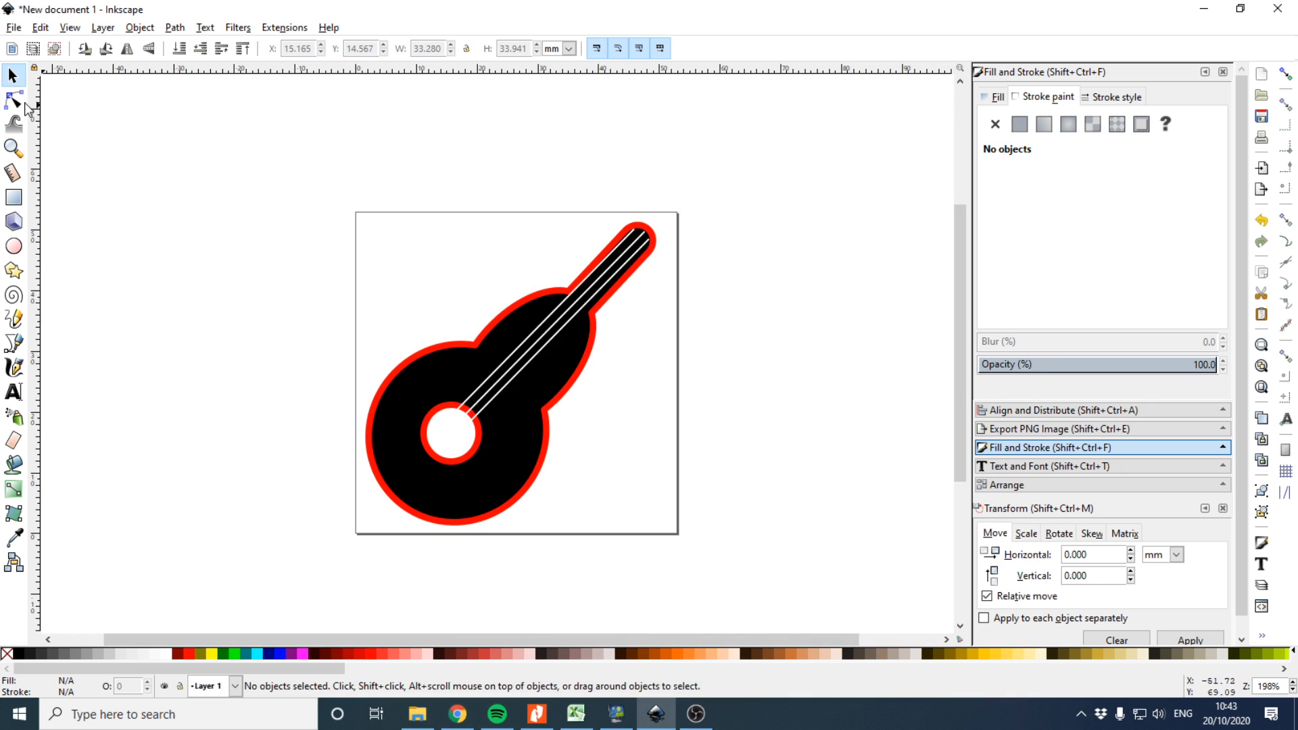
left_click(457, 714)
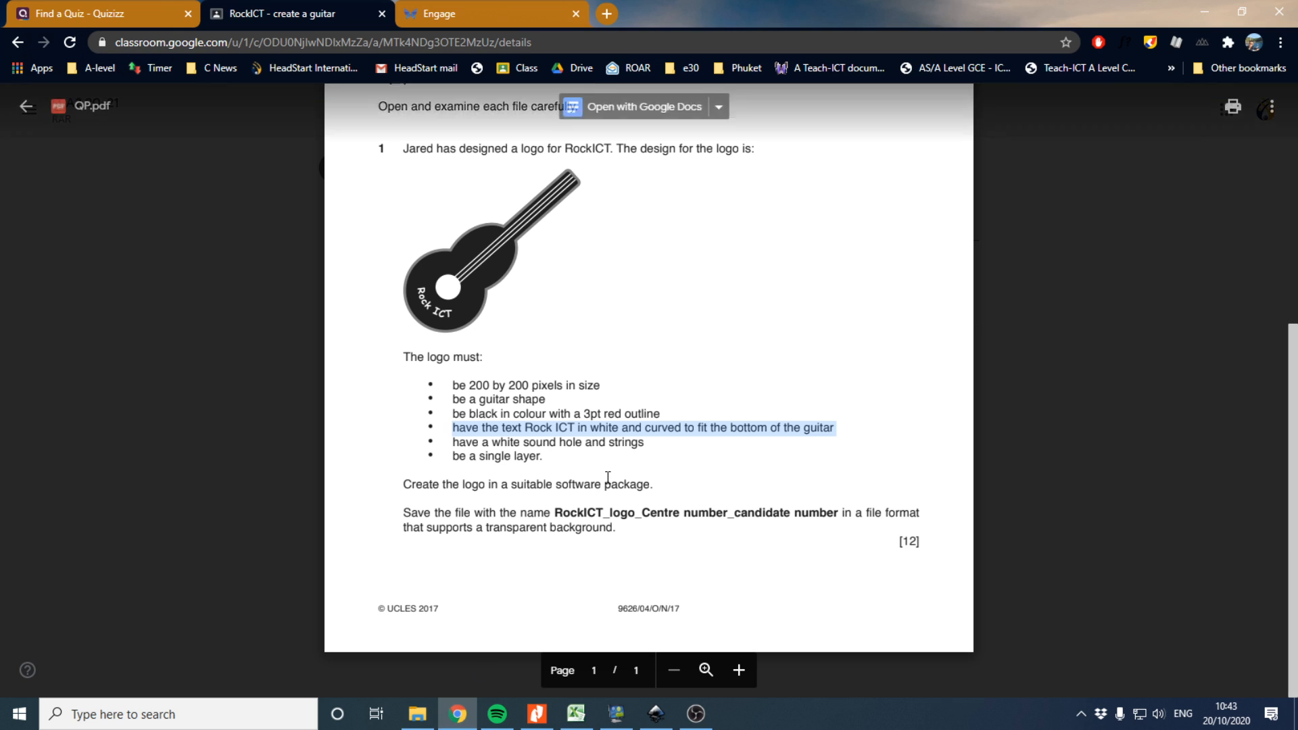
left_click(504, 440)
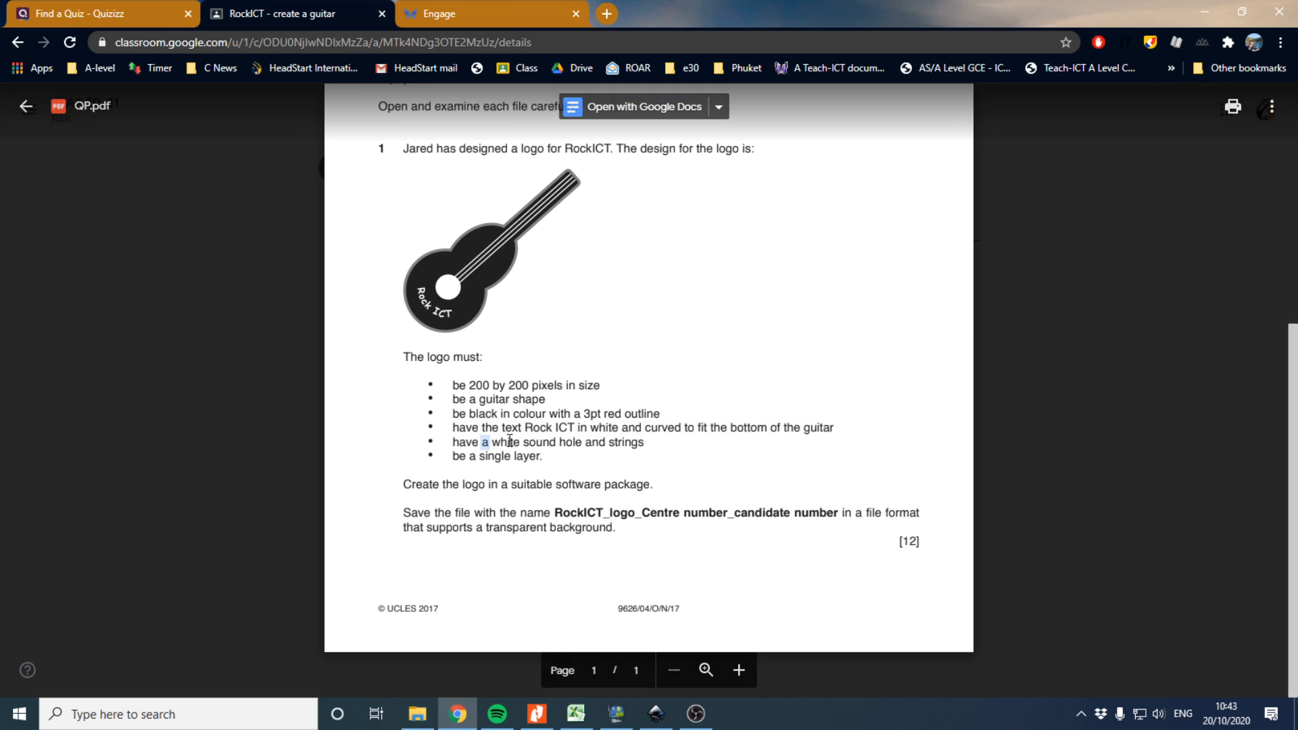
left_click_drag(492, 442, 580, 440)
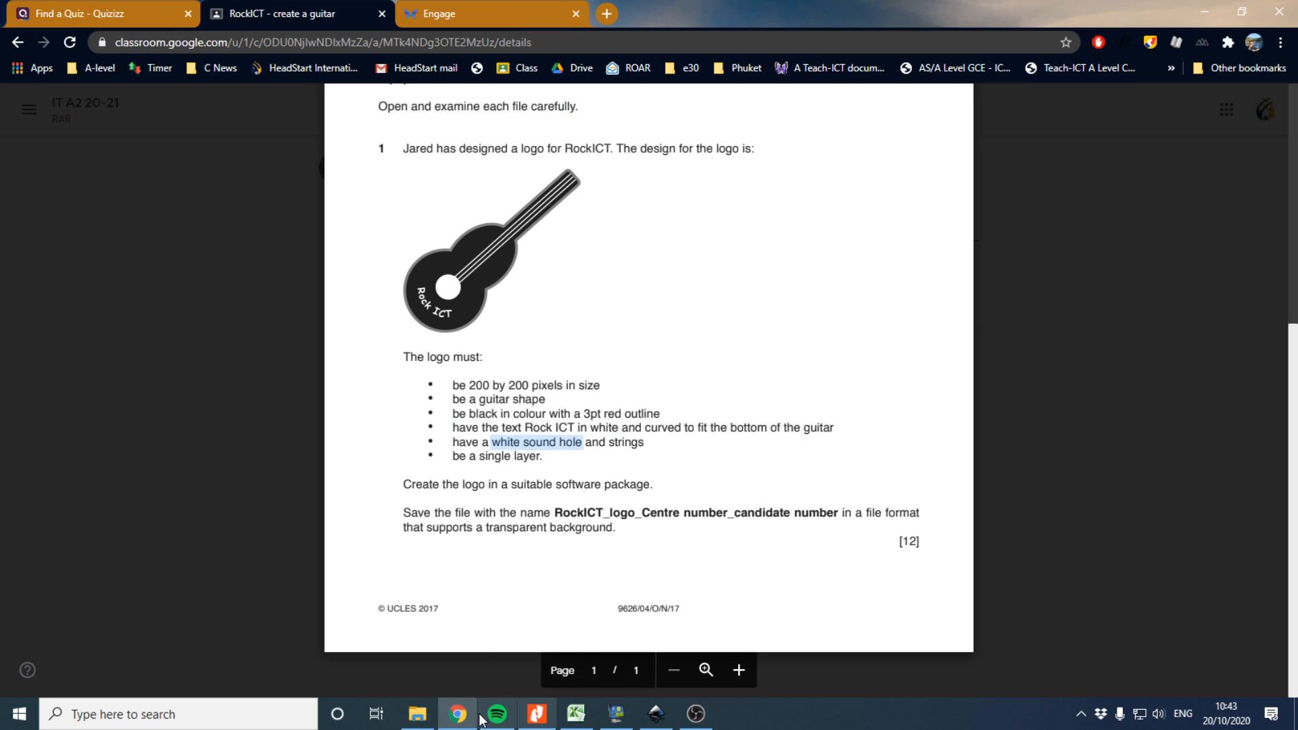
left_click(457, 713)
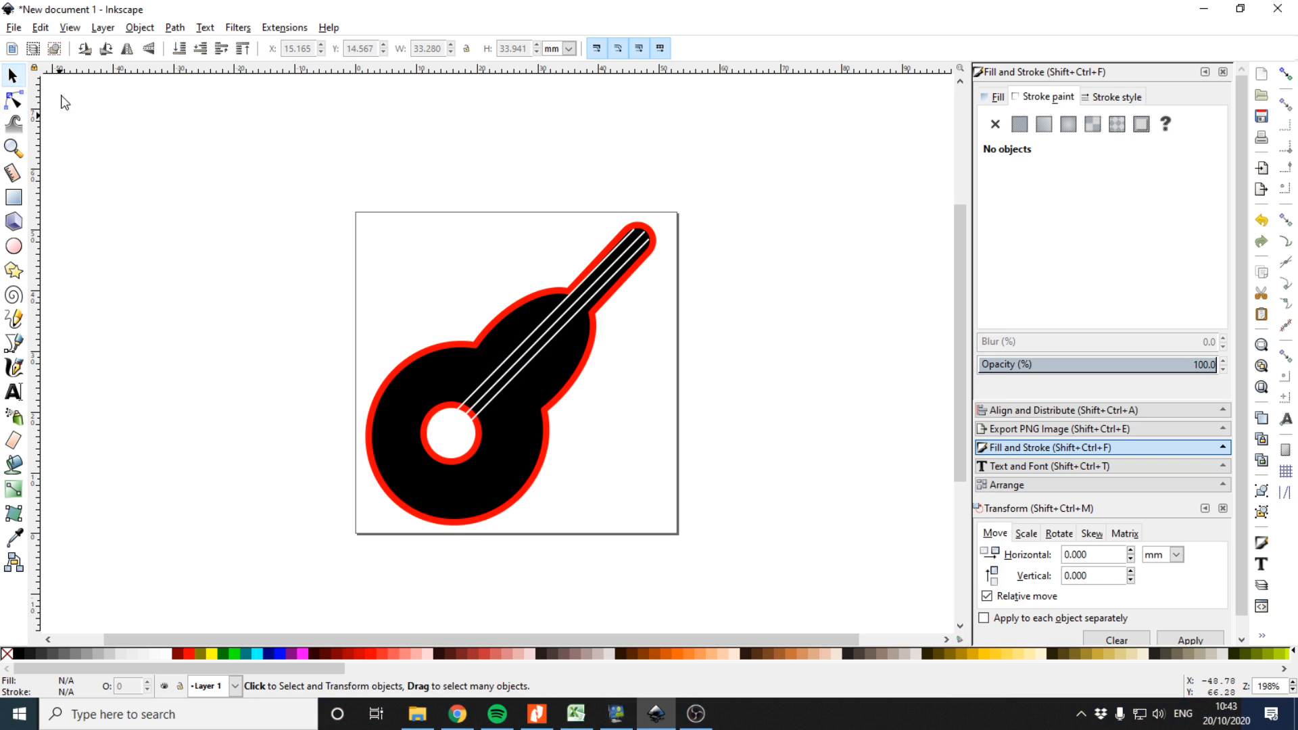
Select the string lines, shift one along the neck and delete two of them
left_click(525, 350)
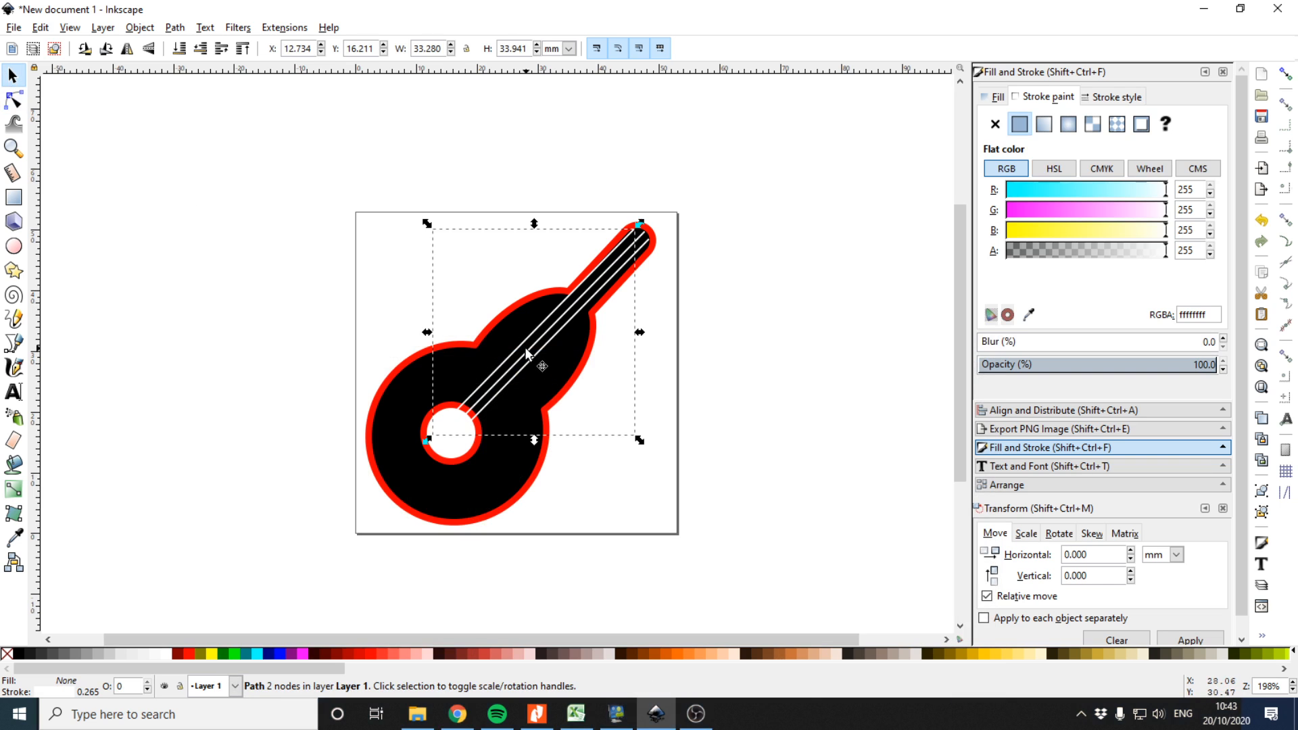
left_click(529, 350)
left_click(531, 355)
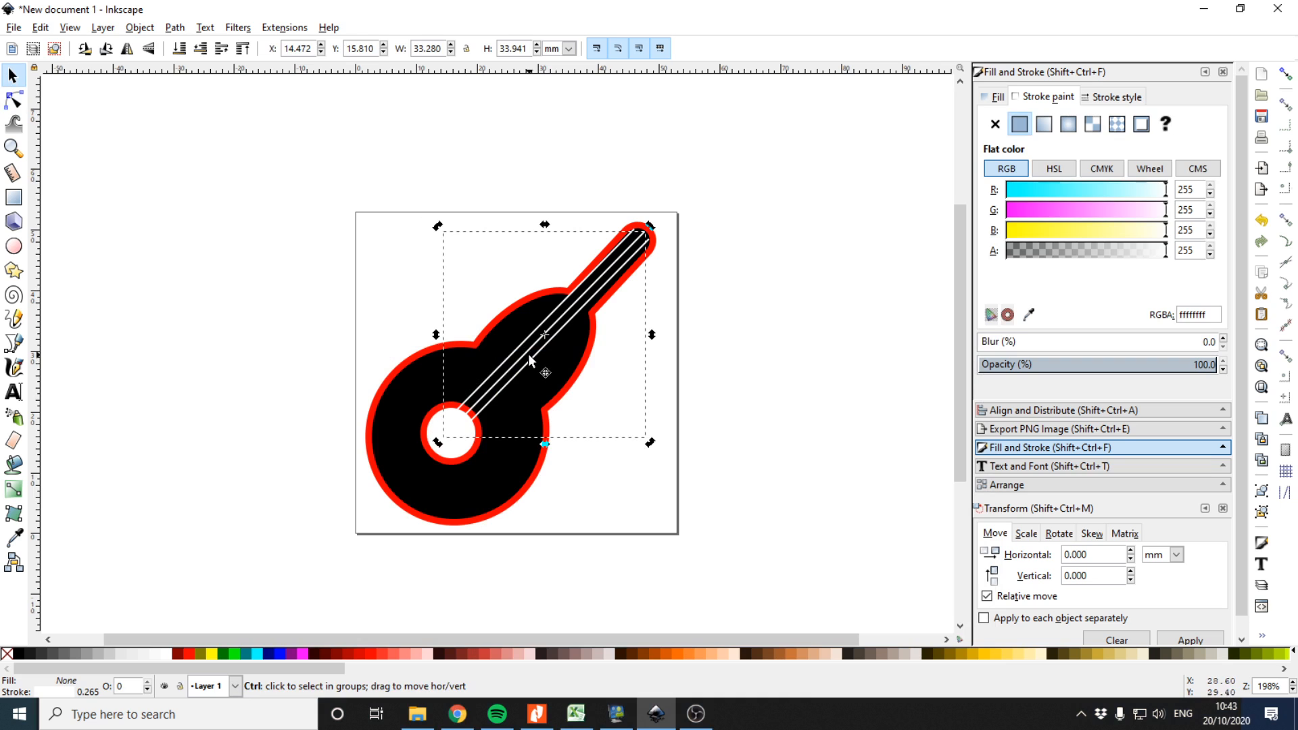
left_click(522, 350)
left_click(519, 347)
left_click(530, 356)
left_click(626, 251)
left_click_drag(627, 251, 583, 188)
left_click(611, 231)
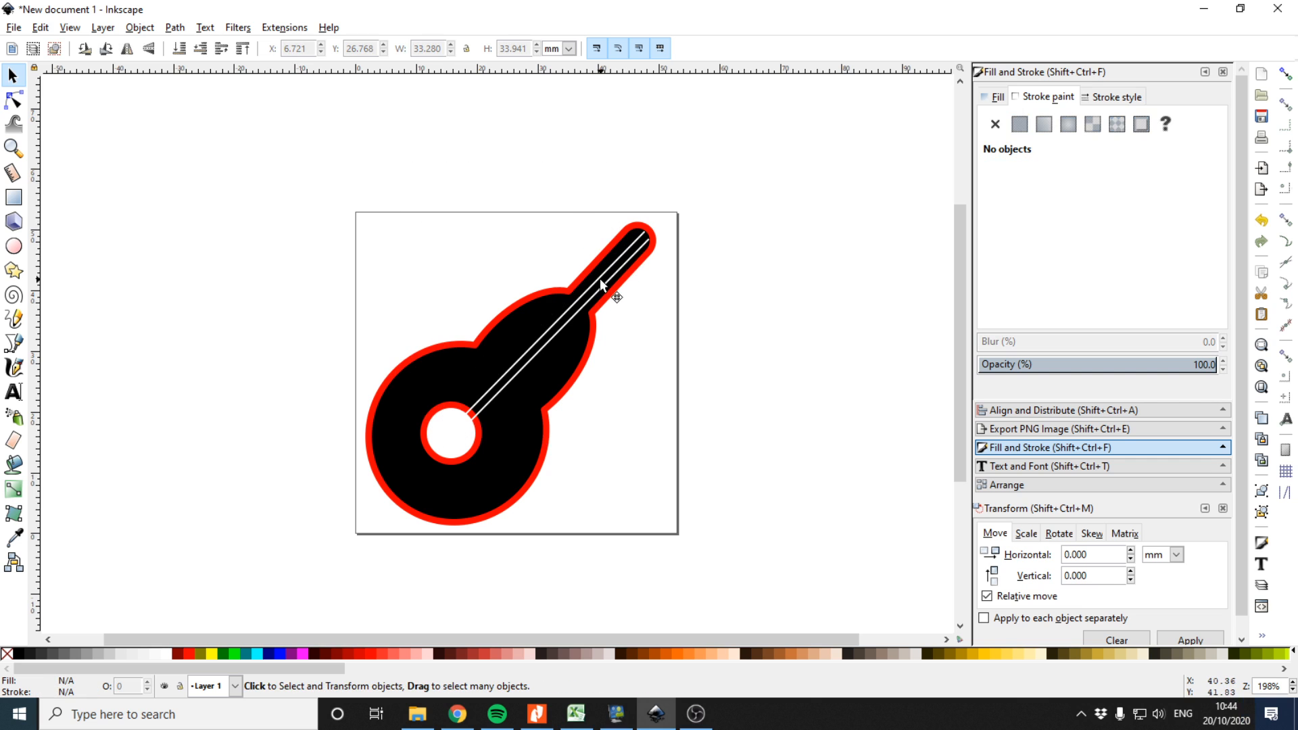
left_click(601, 284)
key("Delete")
left_click(603, 296)
key("Delete")
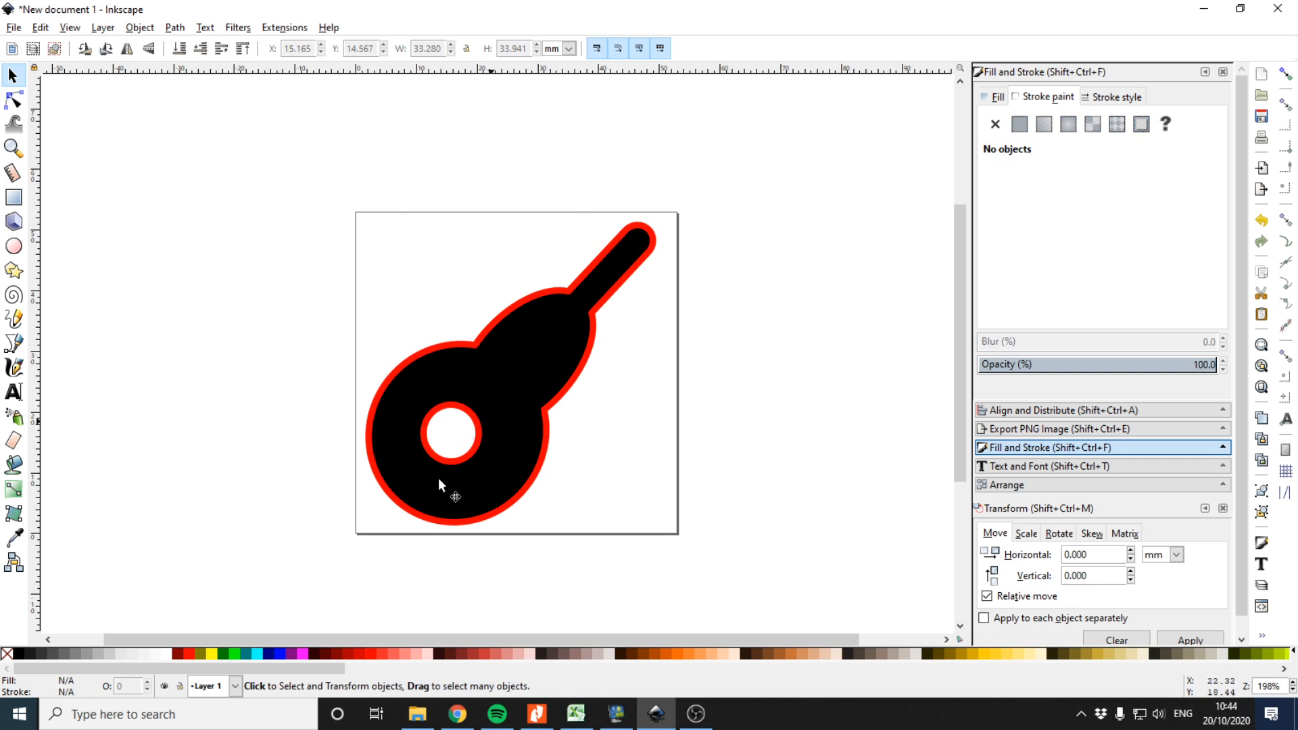
Undo the recent edits back to before the strings were added
key("ctrl+z")
key("ctrl+z")
key("ctrl+z")
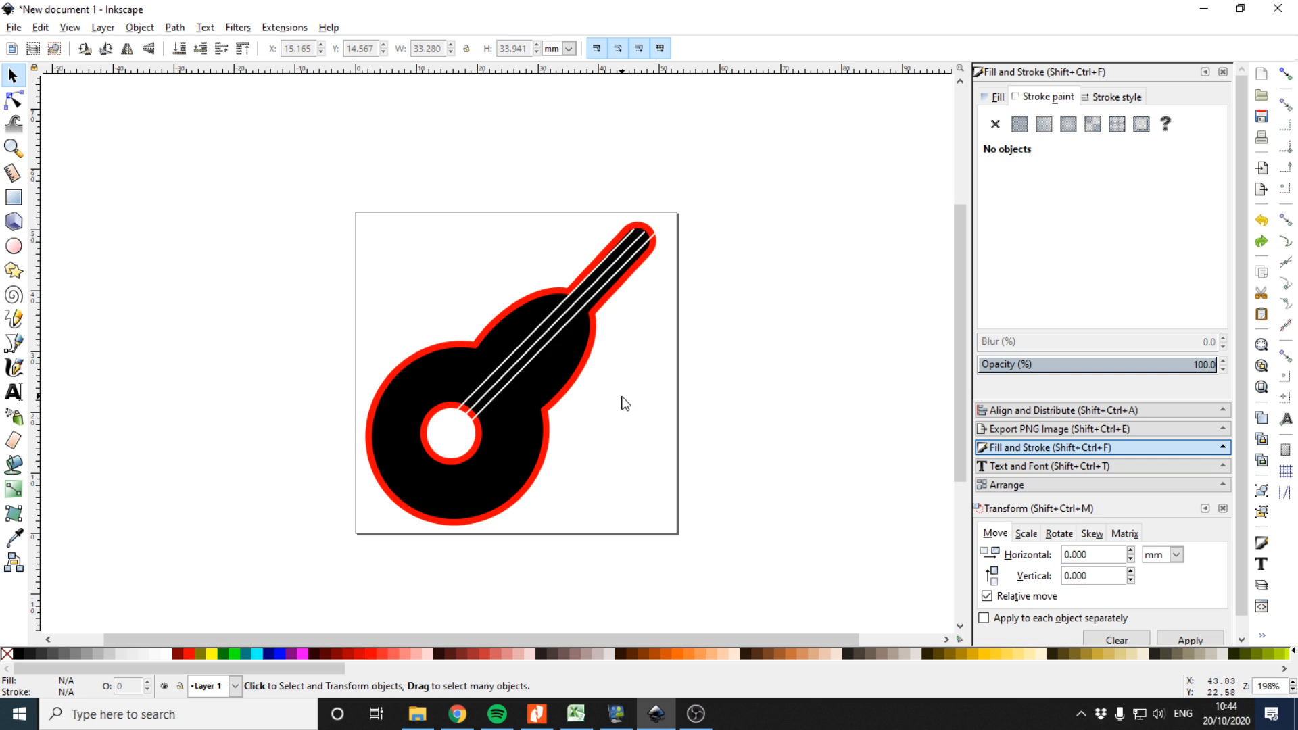
key("ctrl+z")
key("ctrl+z")
key("ctrl+z")
key("ctrl+z")
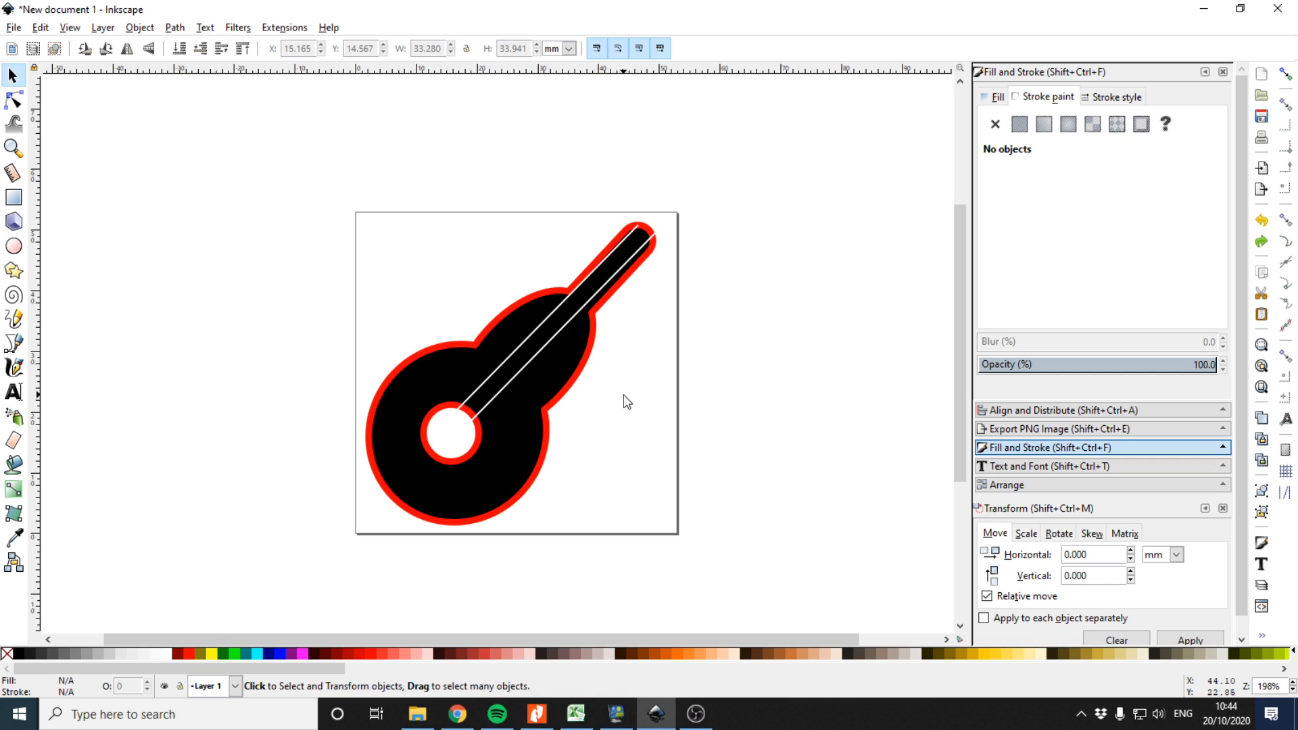
key("ctrl+z")
key("ctrl+z")
key("ctrl+z")
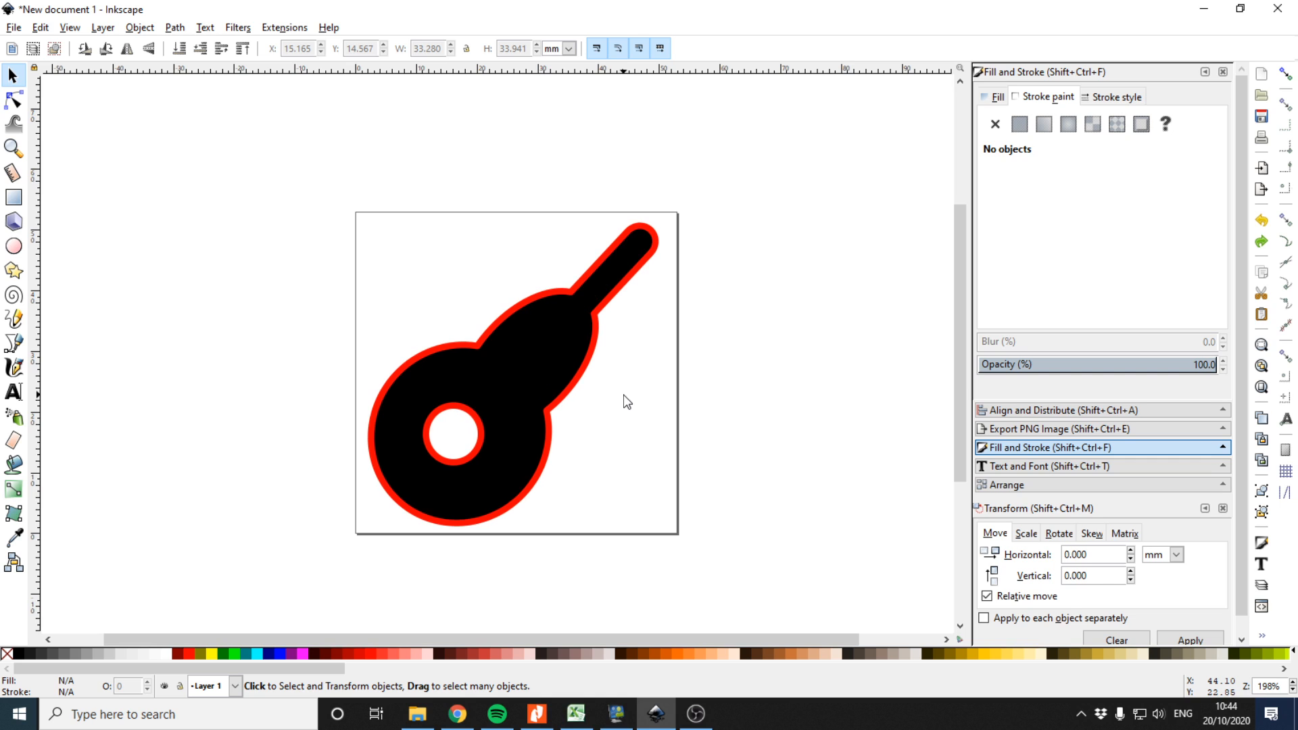
Draw a small ellipse above the guitar and set its fill colour to white
left_click(13, 246)
left_click(999, 98)
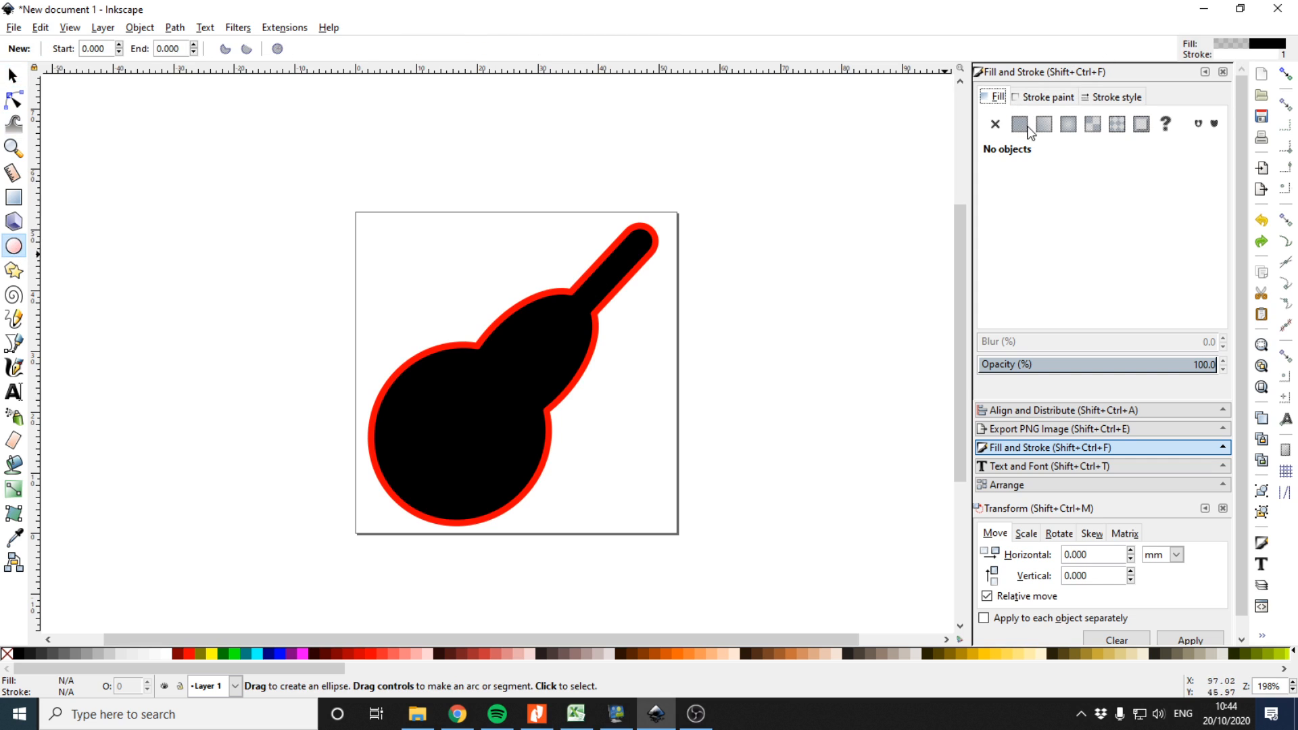
left_click_drag(328, 235, 408, 298)
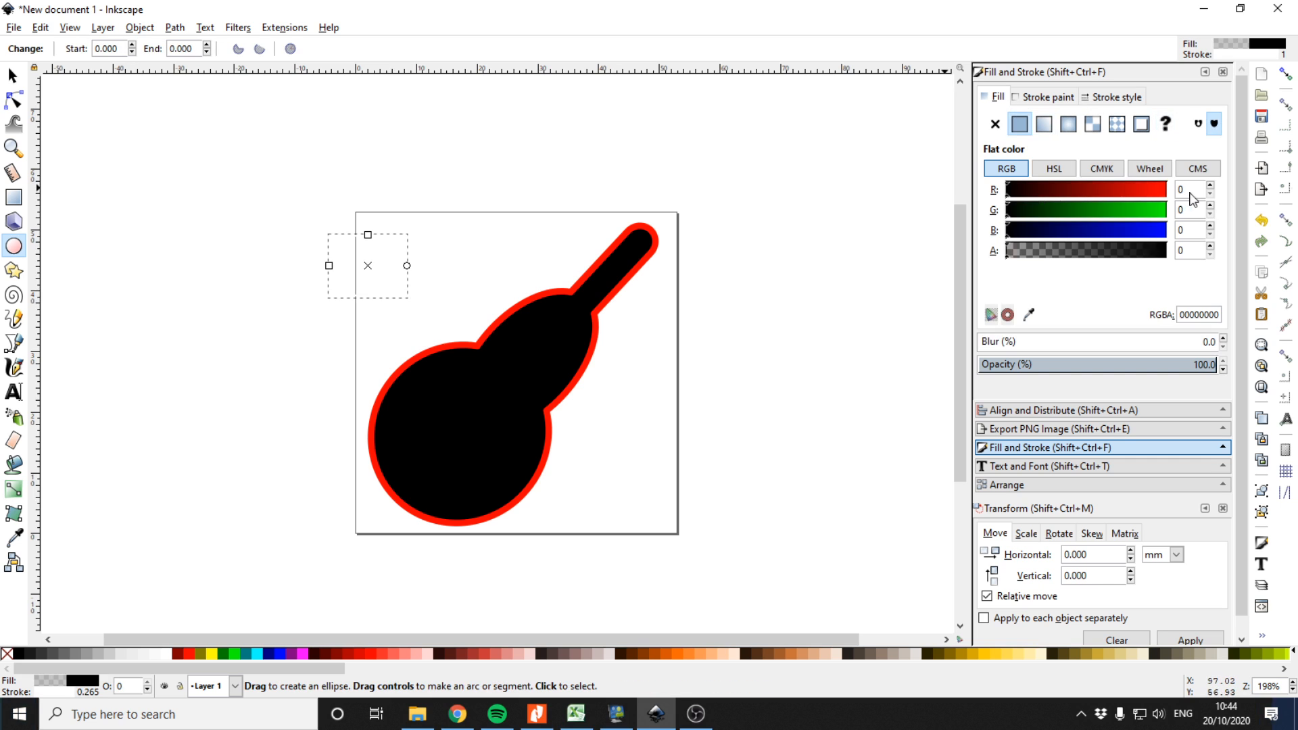
left_click(1165, 192)
left_click(1165, 212)
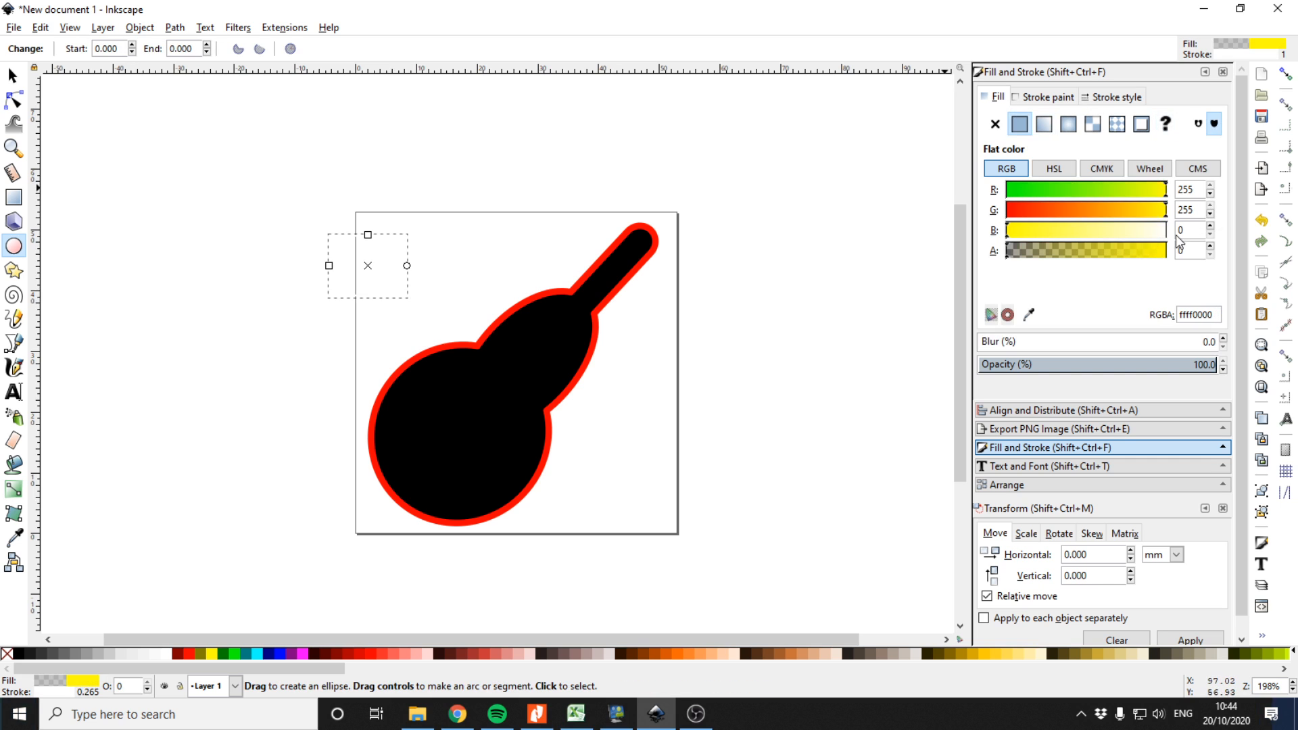
Move the circle onto the guitar body as the sound hole and make its white fill fully opaque
left_click(12, 75)
left_click_drag(371, 261, 456, 436)
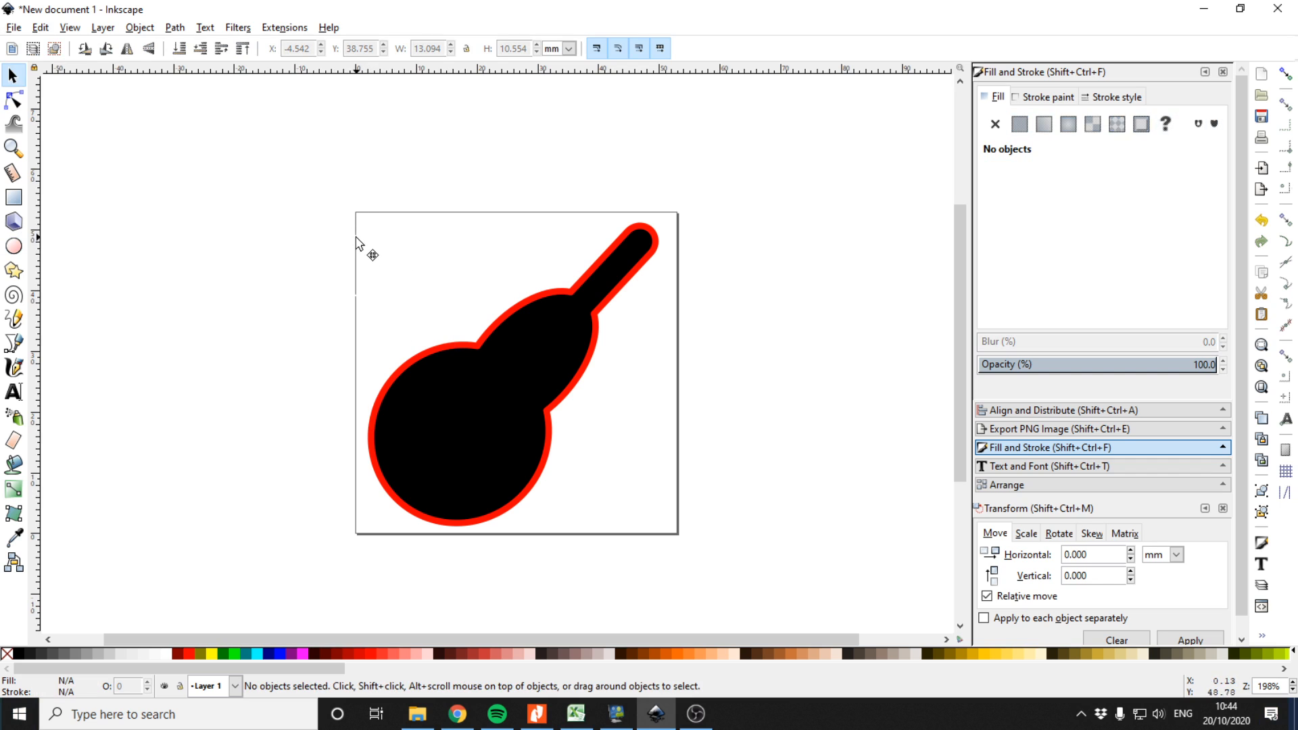
left_click(357, 238)
mouse_move(360, 242)
left_mouse_down()
mouse_move(395, 291)
mouse_move(445, 421)
mouse_move(445, 407)
mouse_move(478, 396)
mouse_move(464, 414)
left_mouse_up()
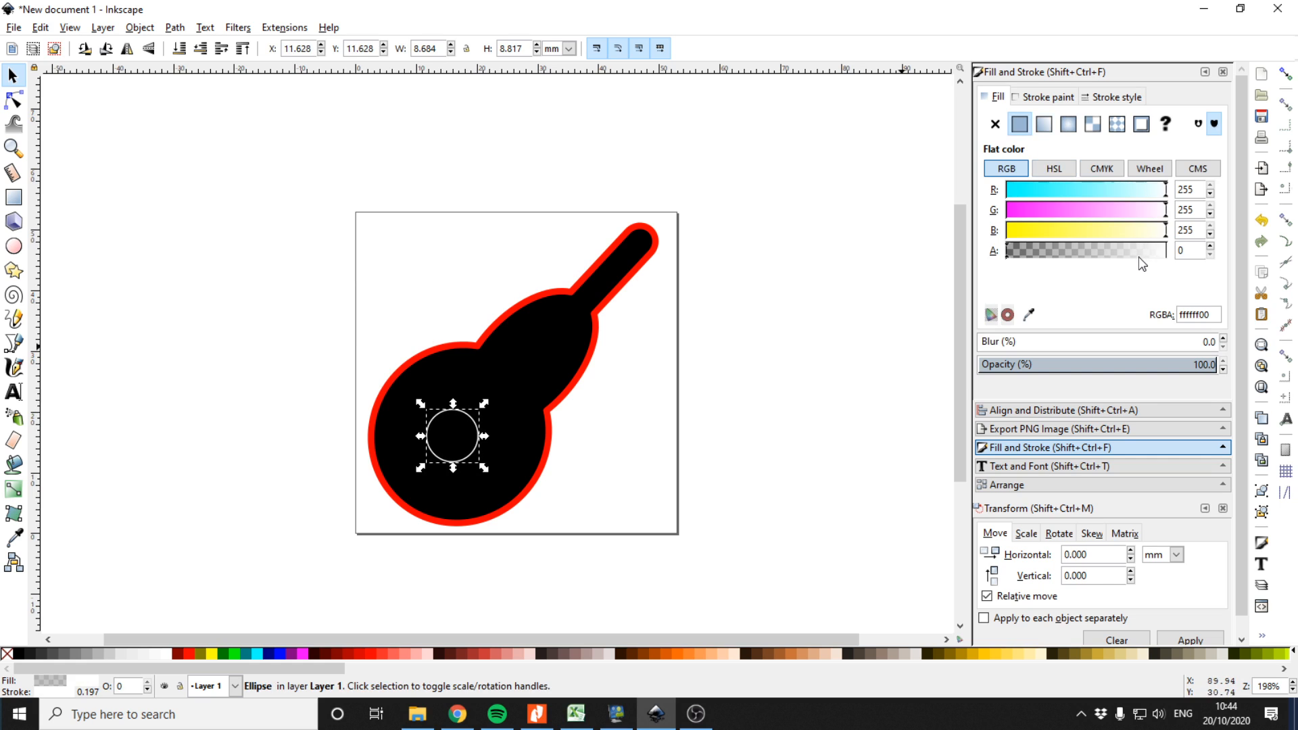
left_click_drag(1058, 254, 1167, 251)
Remove the sound hole's outline and nudge it into place
left_click(1043, 99)
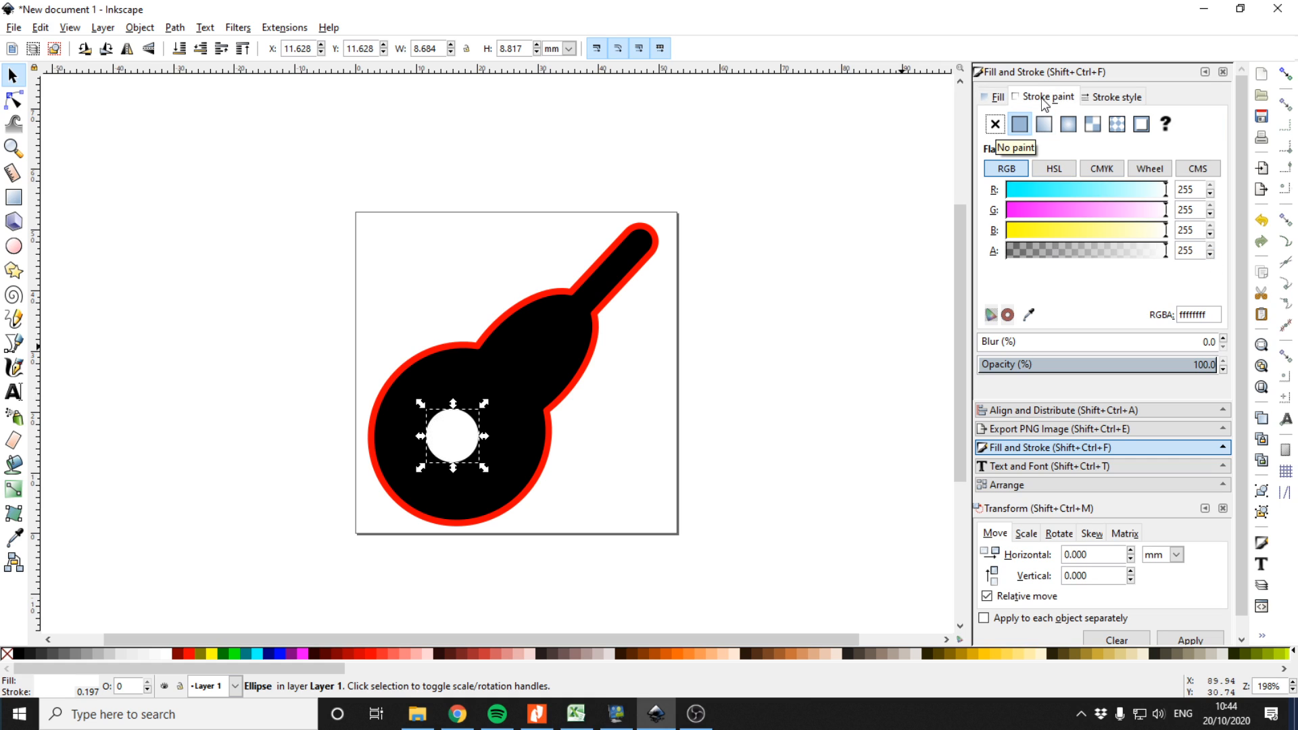
left_click(995, 124)
left_click_drag(428, 435, 460, 436)
Paste the white strings back onto the neck, running down to the sound hole
left_click(668, 445)
left_click(582, 357)
left_click_drag(674, 391, 557, 339)
key("ctrl+v")
left_click(749, 369)
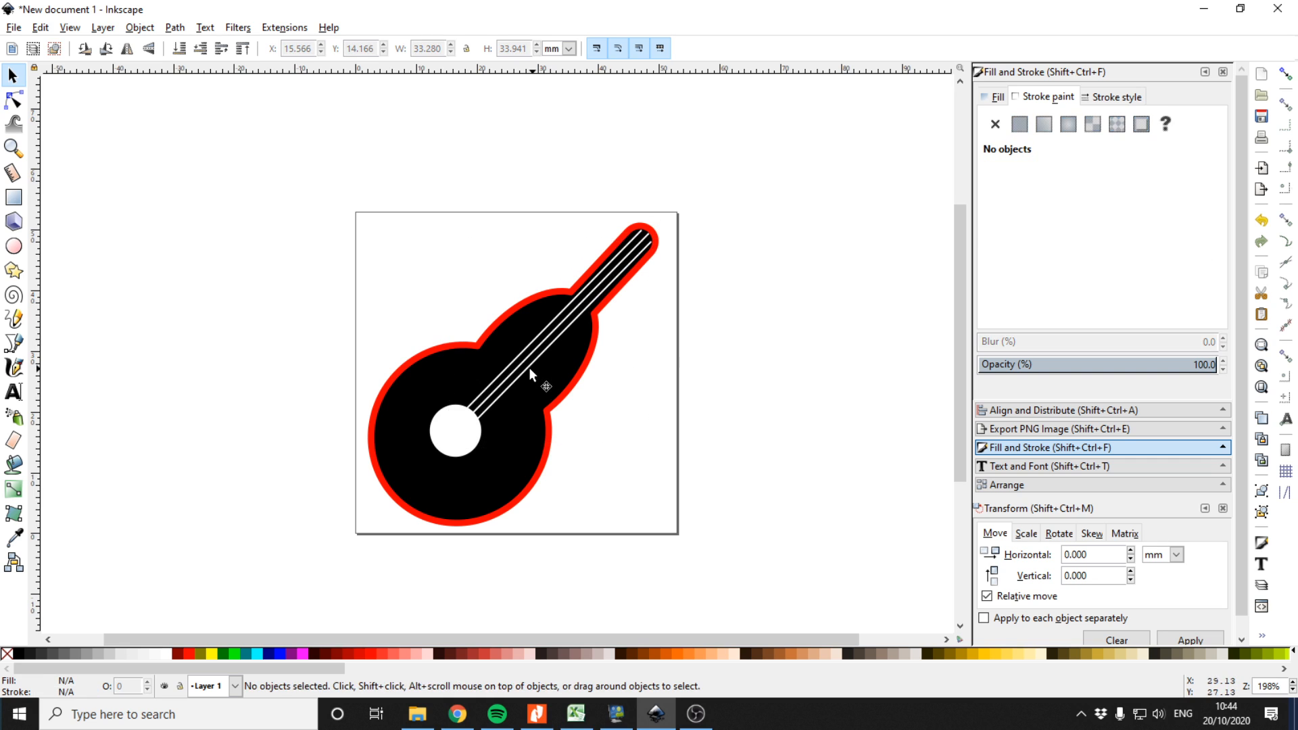
Add the text Rock ICT above the guitar, correcting the typing mistake
left_click(14, 392)
left_click(409, 252)
type("Rock ICYT")
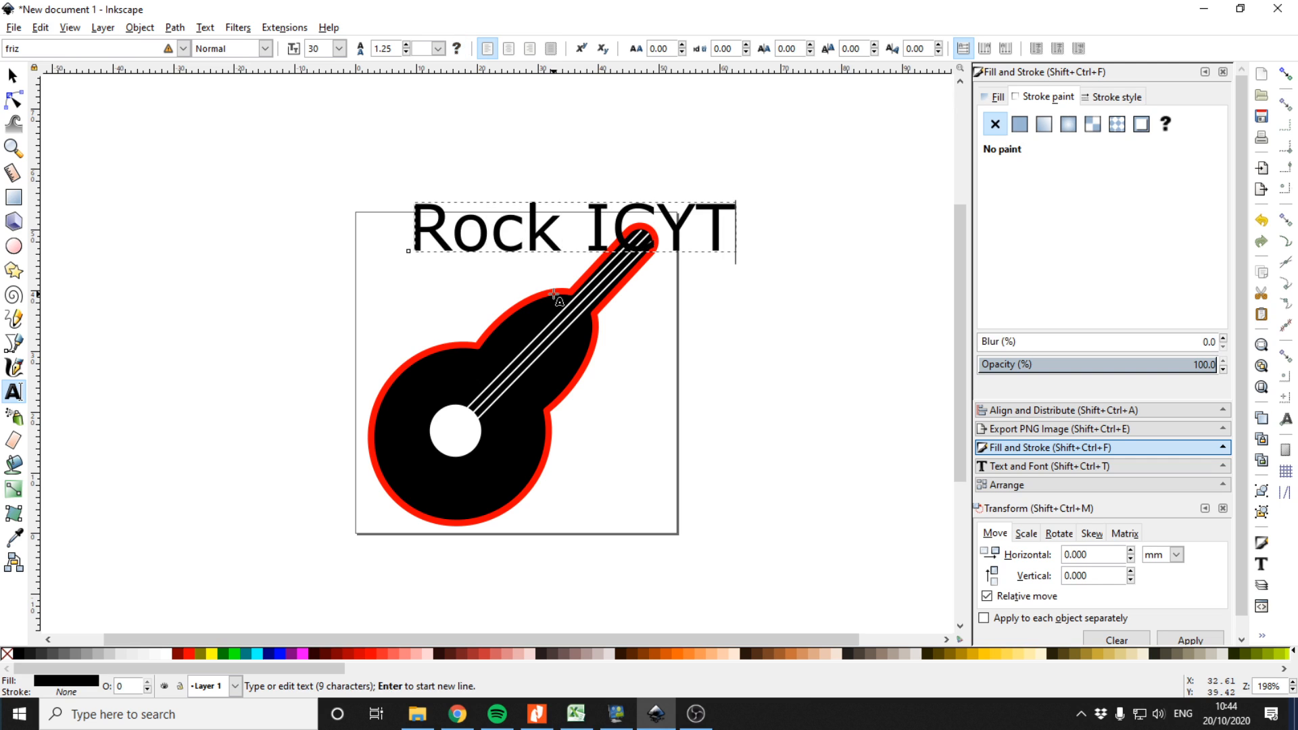
key("Left")
key("BackSpace")
Set the Rock ICT text's font size to 10 and apply it
key("ctrl+a")
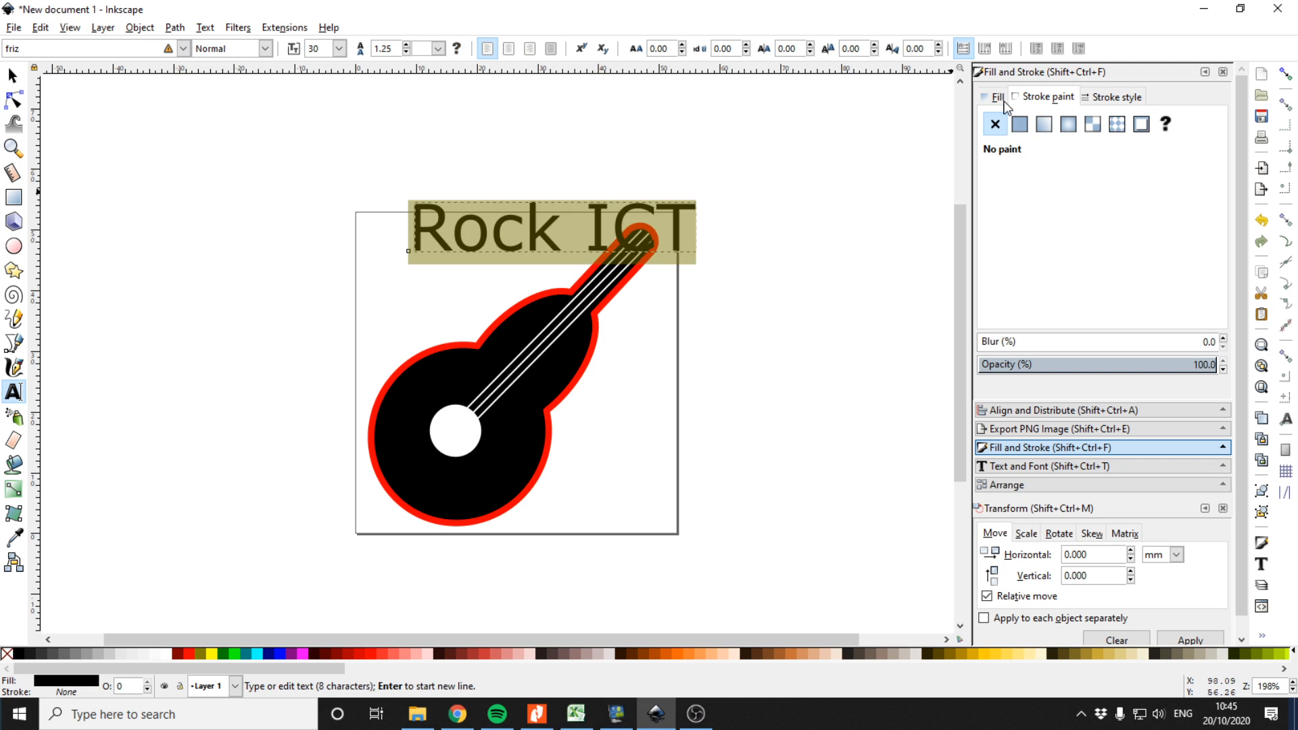
left_click(1054, 467)
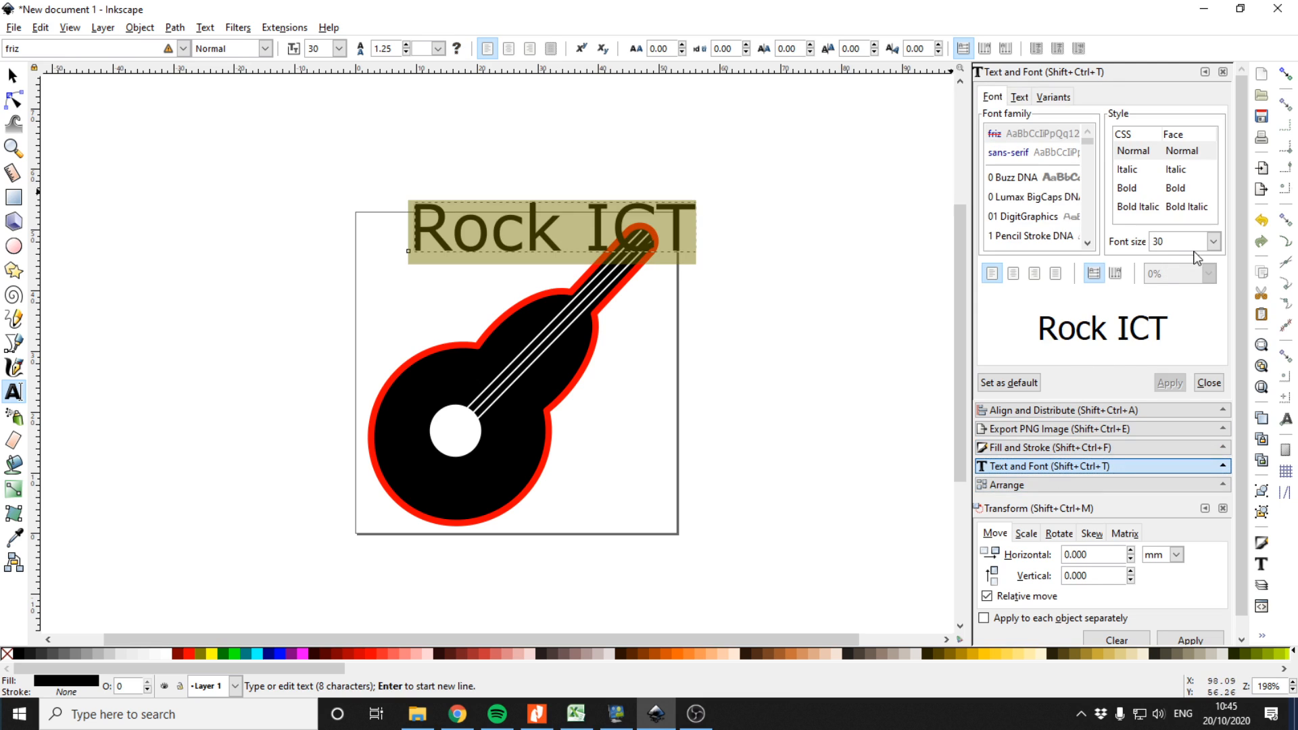
left_click(1213, 241)
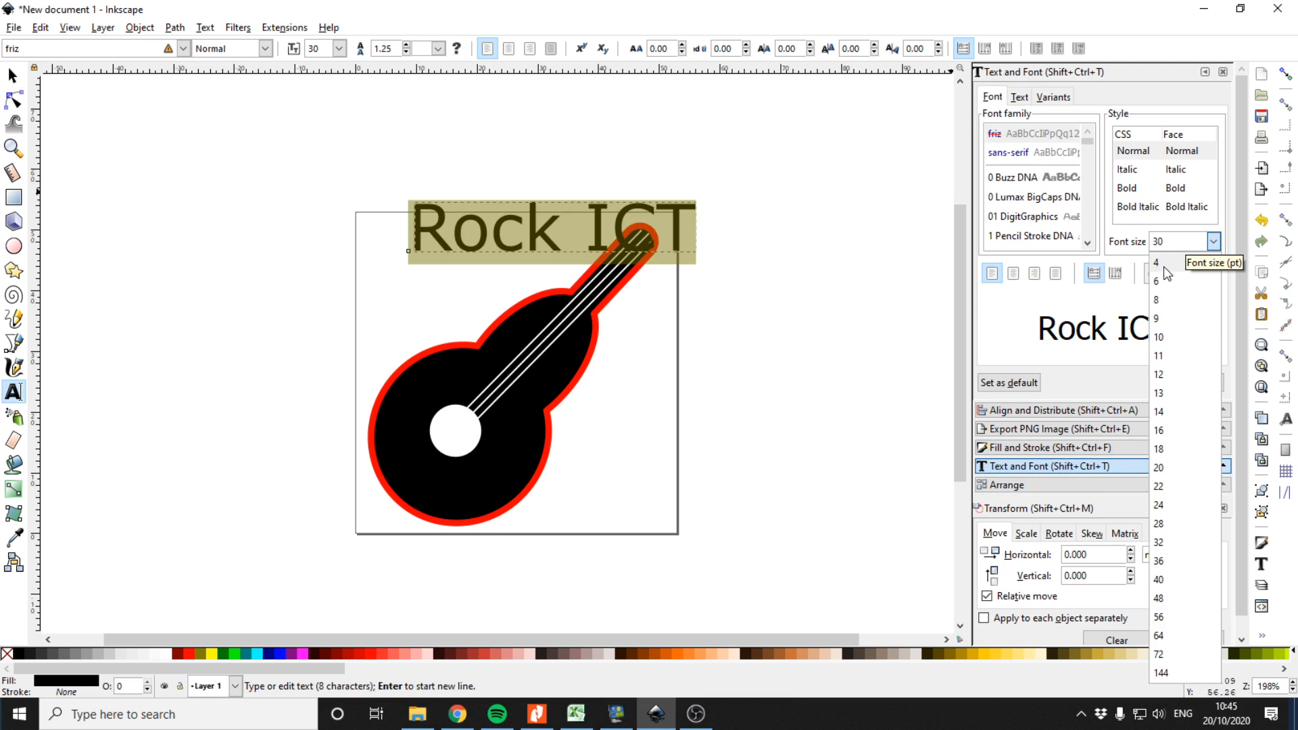
left_click(1165, 339)
left_click(1170, 383)
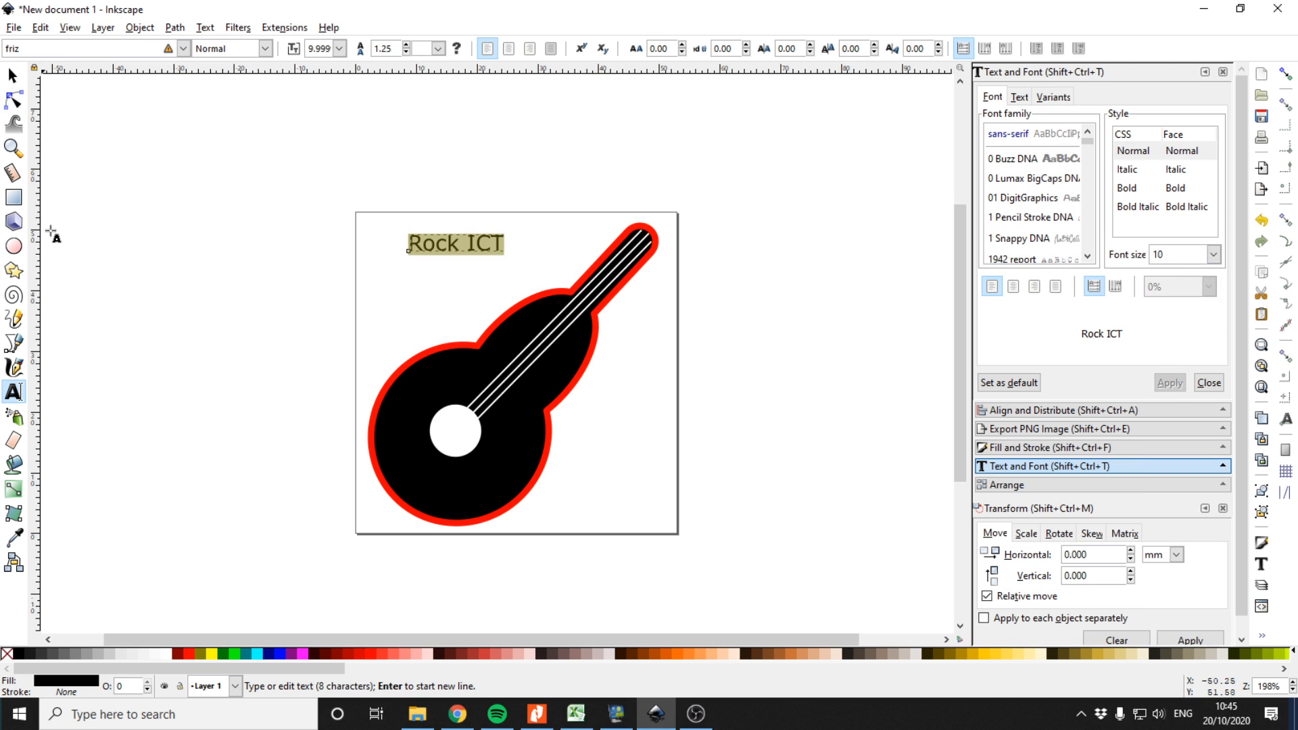
Draw a small ellipse above the text and convert it to a path
left_click(13, 246)
left_click_drag(470, 223, 492, 228)
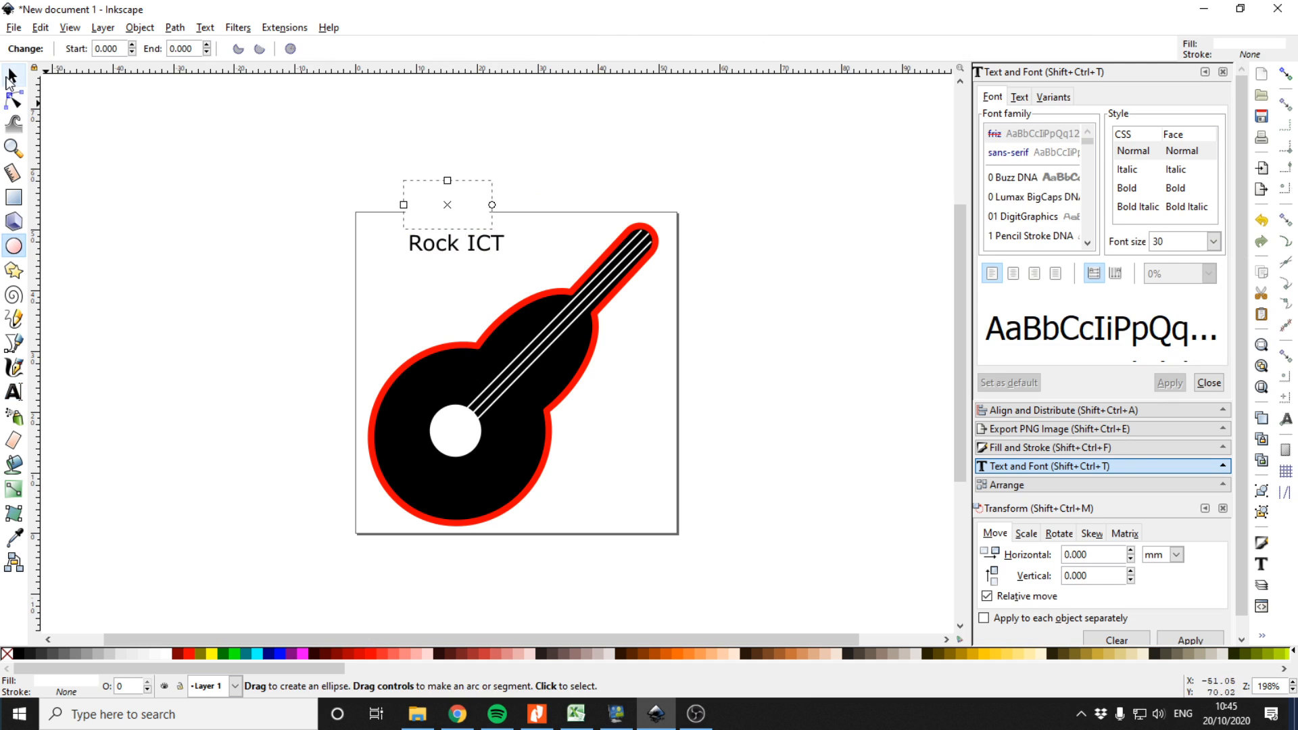
left_click(176, 28)
left_click(211, 47)
left_click(12, 75)
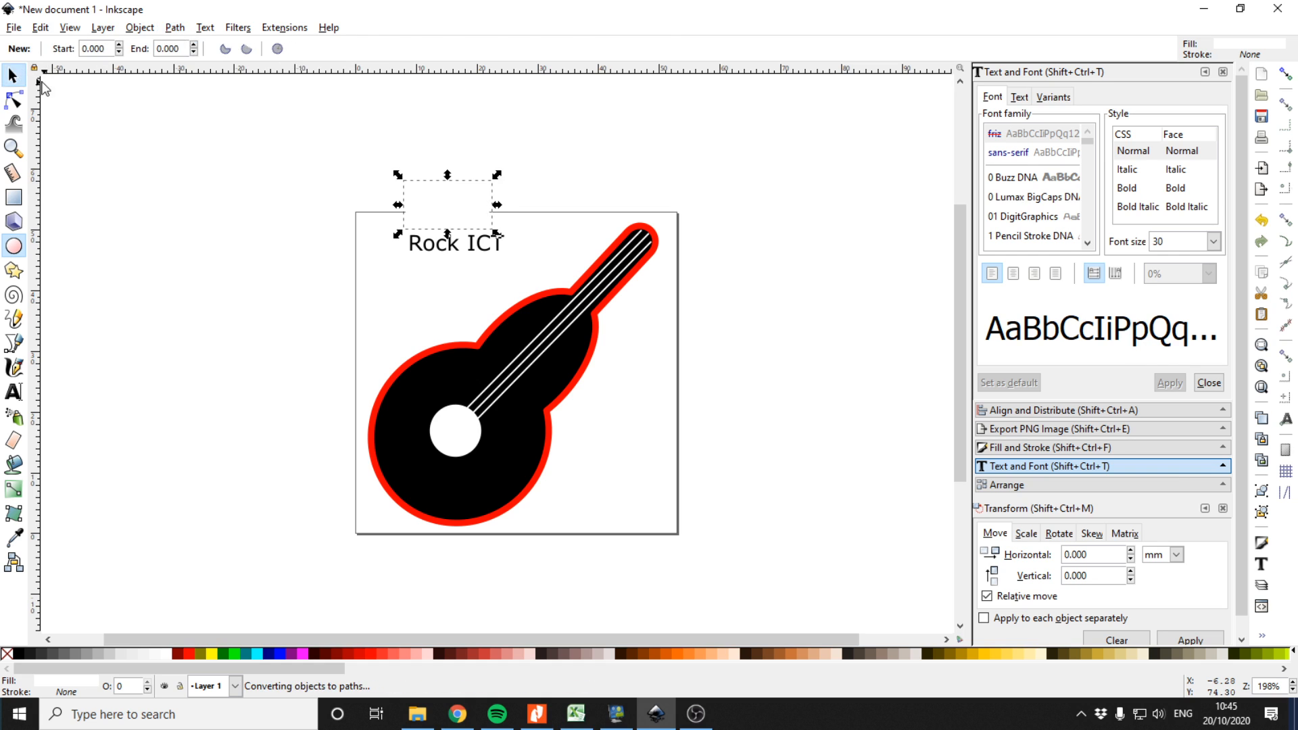
Put the Rock ICT text on the ellipse path
left_click(476, 248, "shift")
left_click(205, 27)
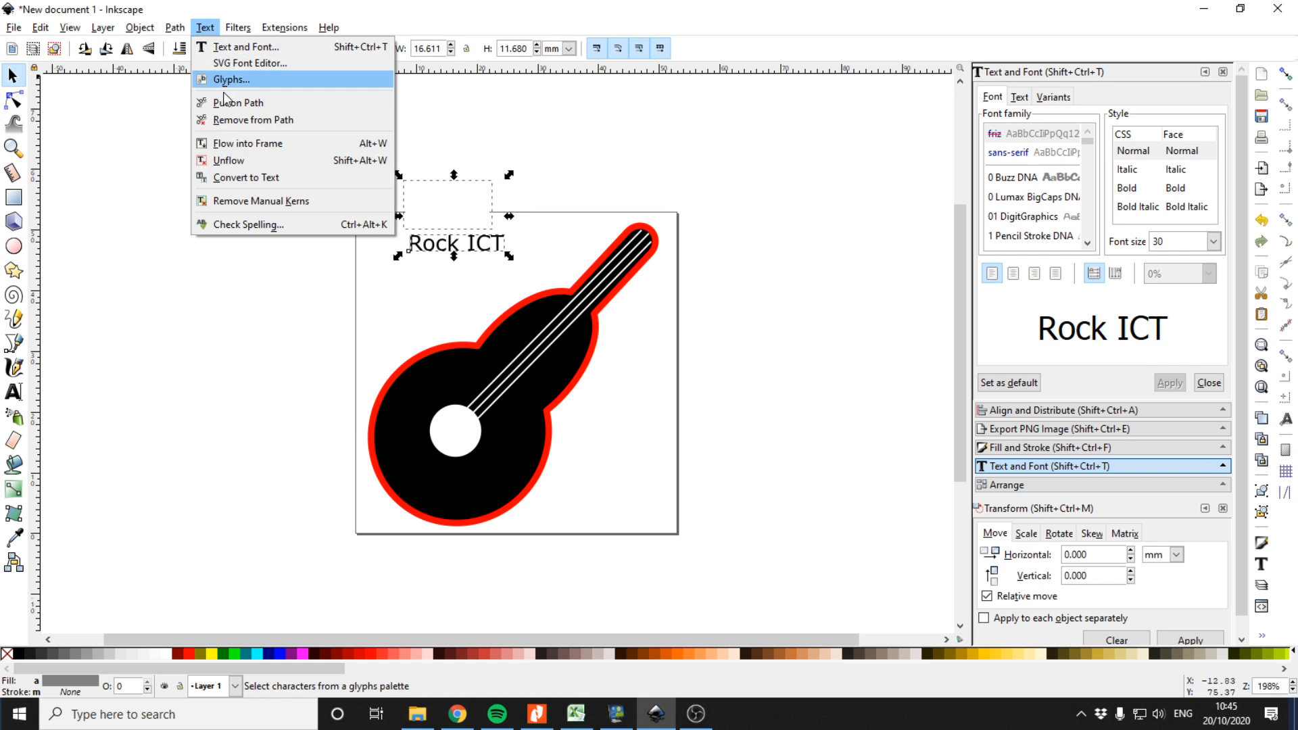
left_click(238, 102)
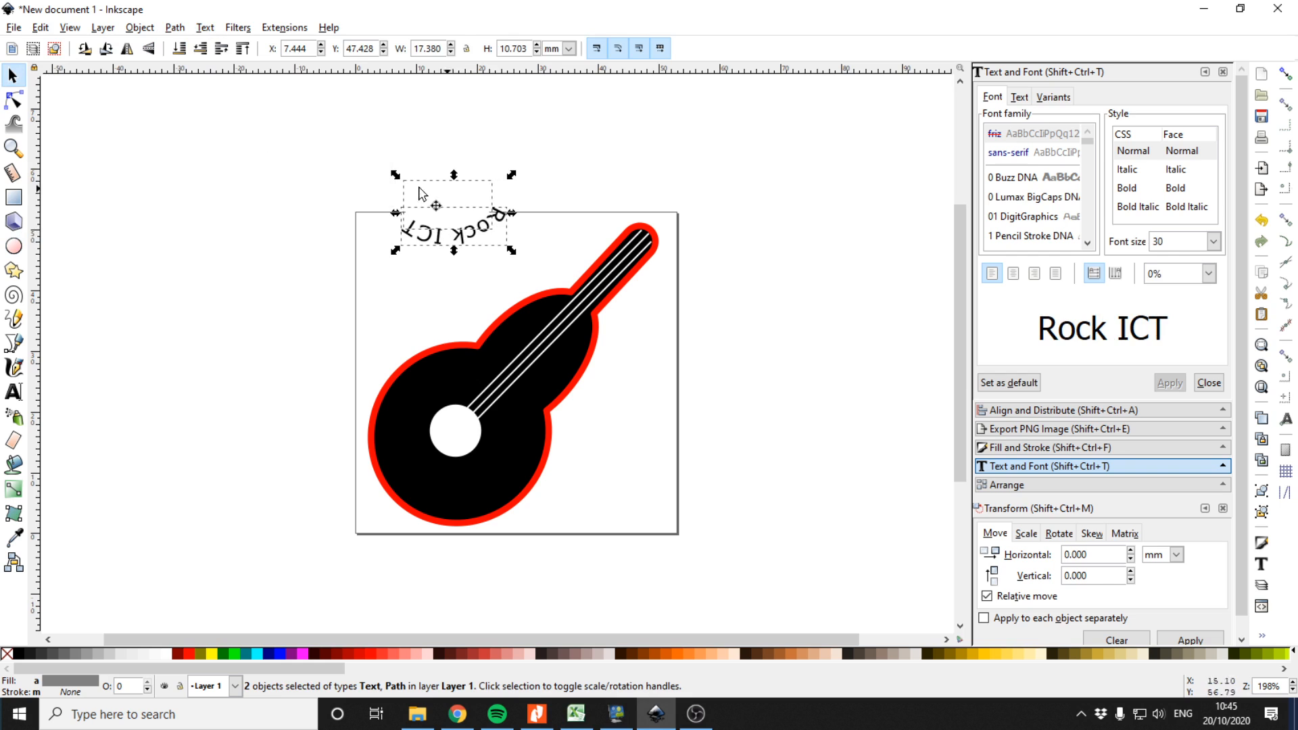
Move the text and its path beside the page and flip them horizontally
left_click_drag(399, 181, 467, 297)
left_click_drag(380, 271, 674, 169)
left_click_drag(531, 205, 237, 344)
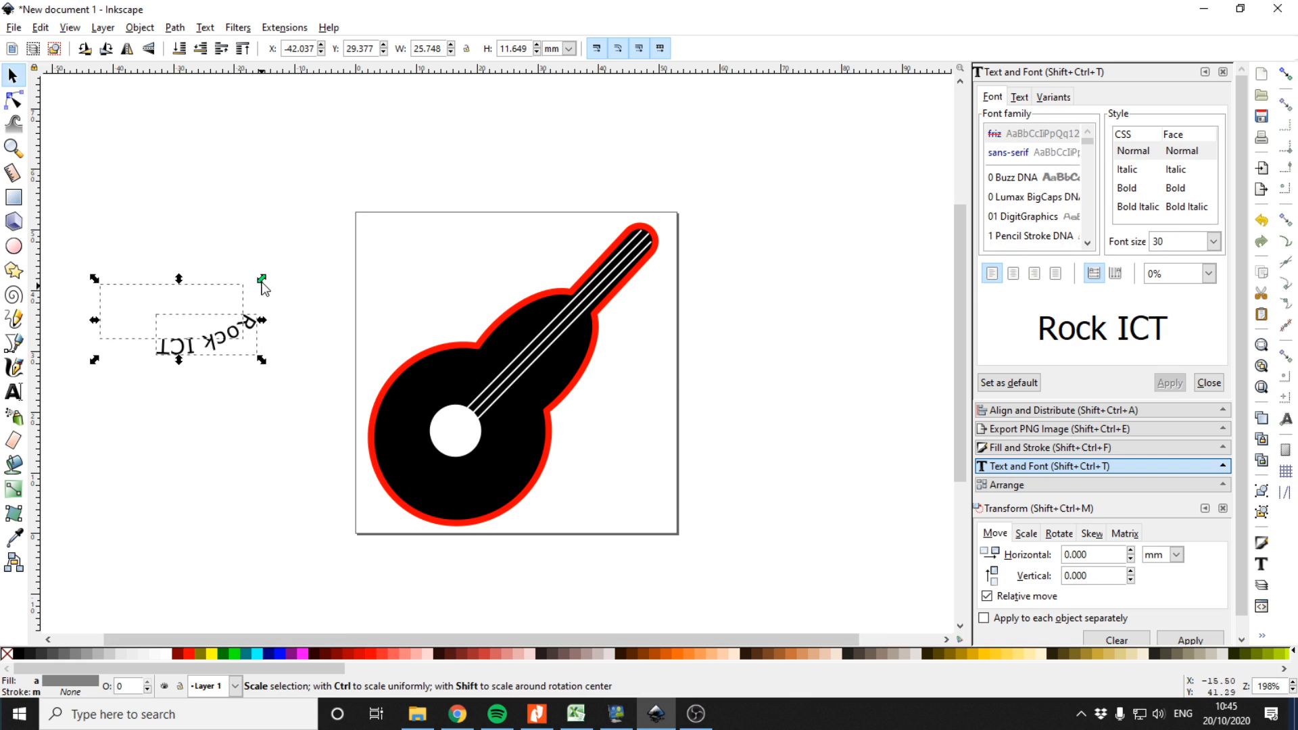
left_click(230, 308)
left_click_drag(261, 360, 182, 316)
key("h")
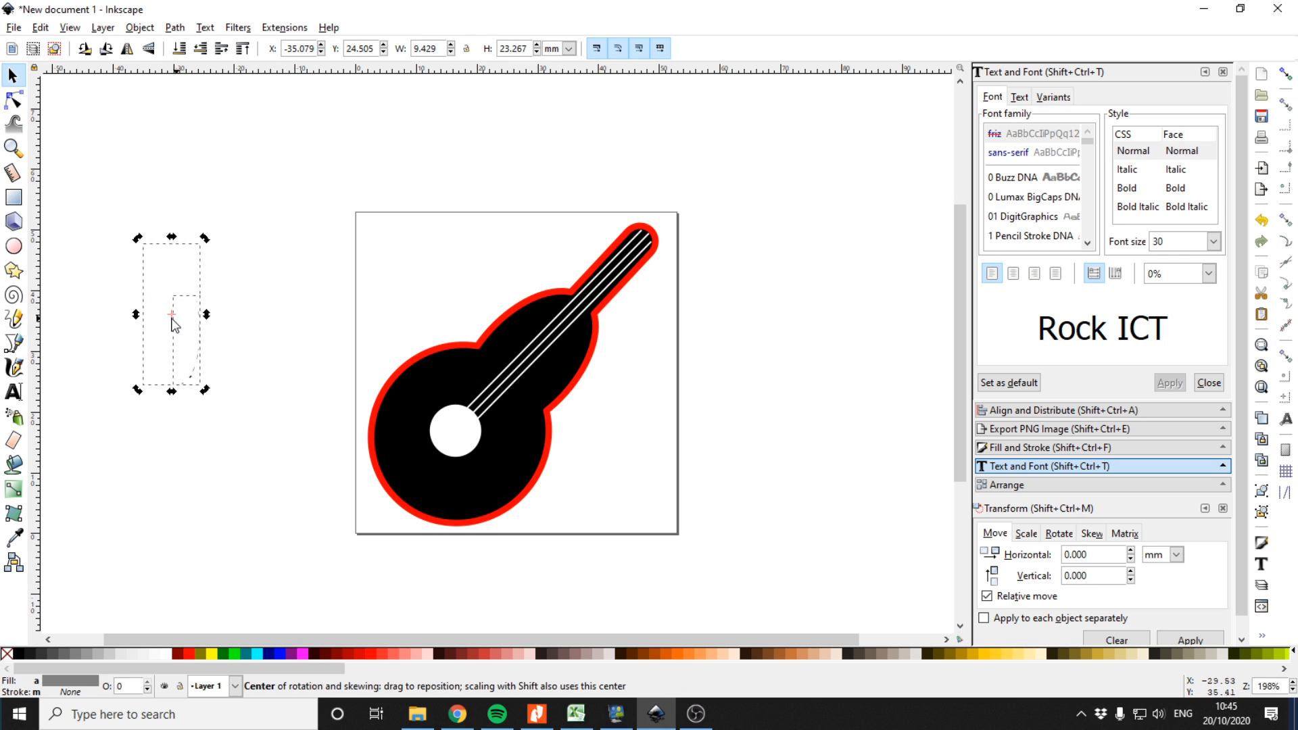
Resize the curved path so the text runs around its lower edge
left_click(212, 319)
left_click_drag(205, 314, 108, 316)
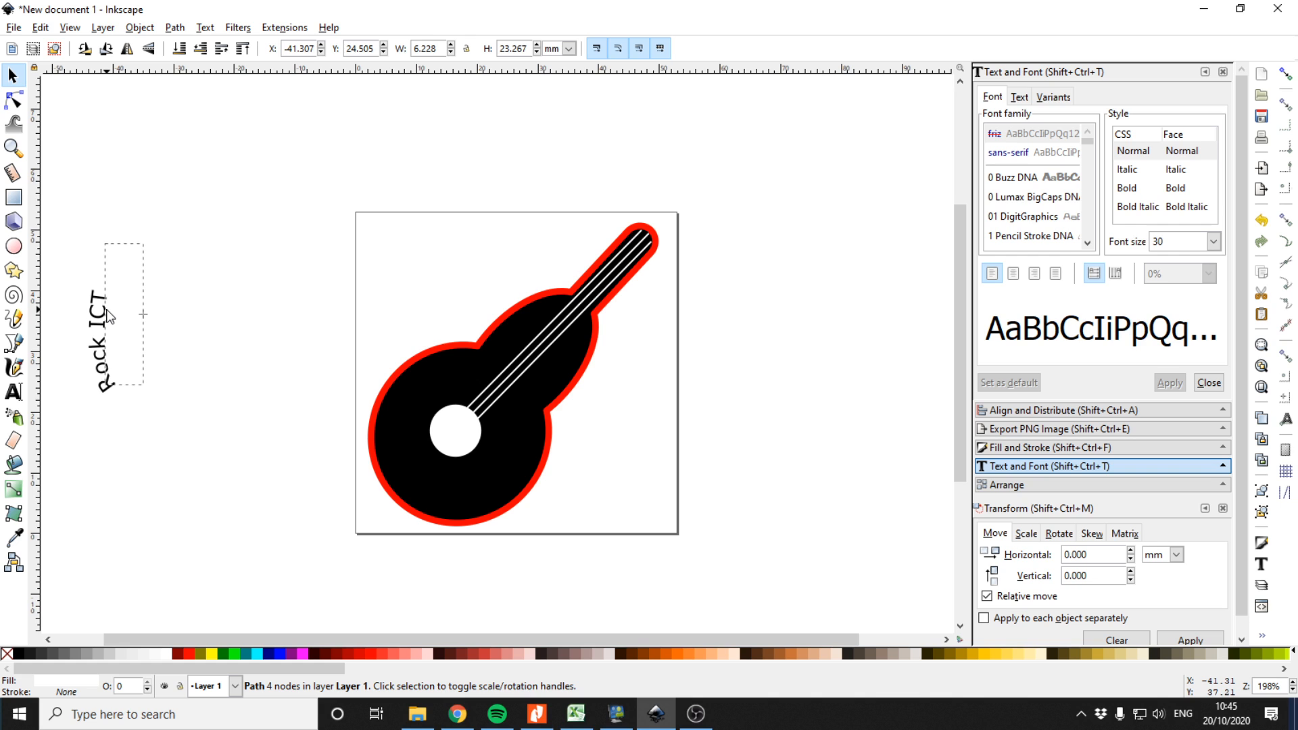
left_click_drag(100, 238, 275, 510)
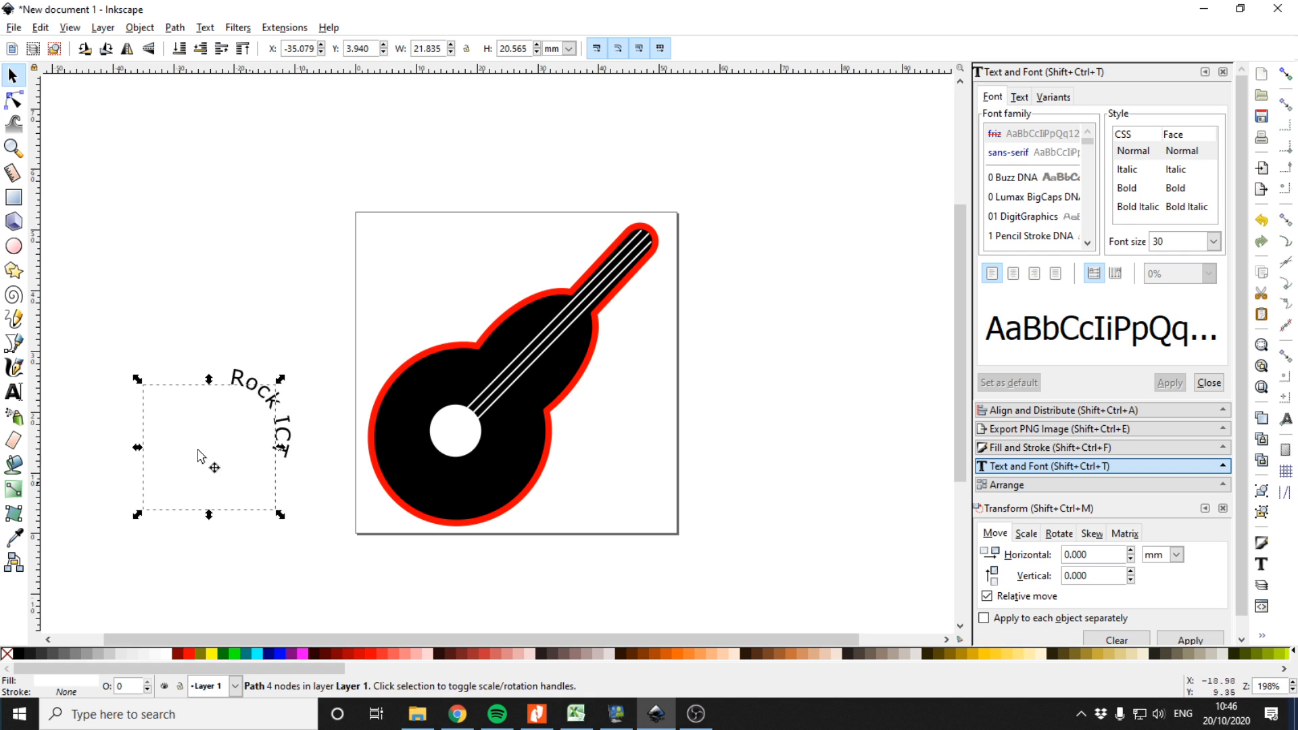
left_click_drag(137, 379, 358, 314)
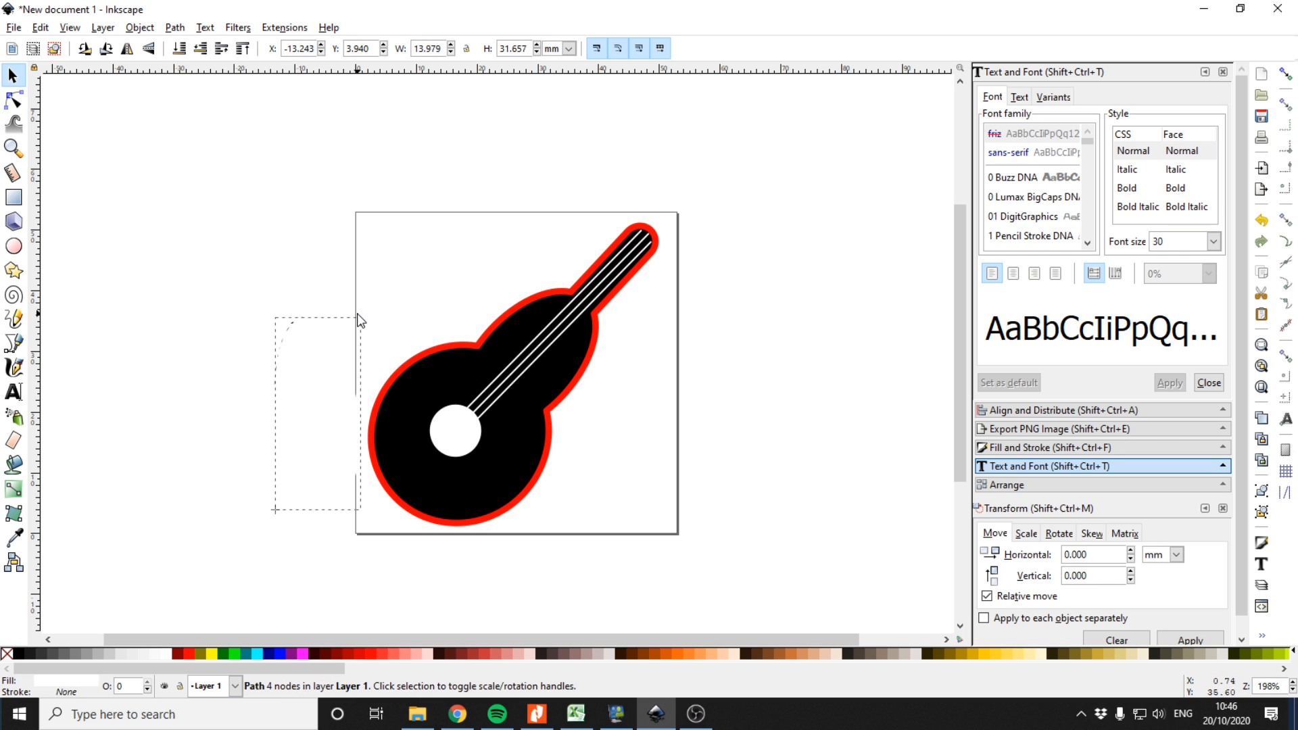
Resize the curved text path beside the page and try moving it onto the guitar body
left_click_drag(298, 381, 292, 343)
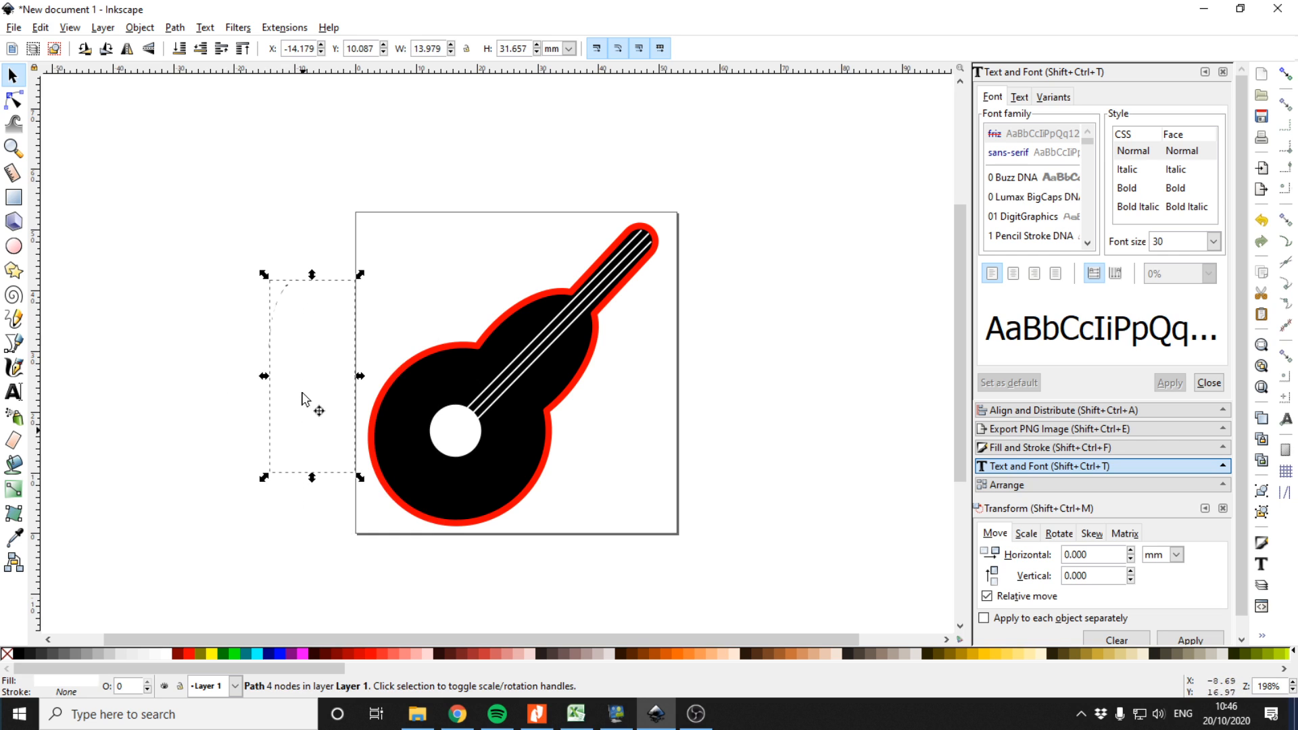
left_click_drag(262, 481, 270, 334)
left_click(263, 436)
left_click(250, 370)
left_click_drag(260, 357, 216, 455)
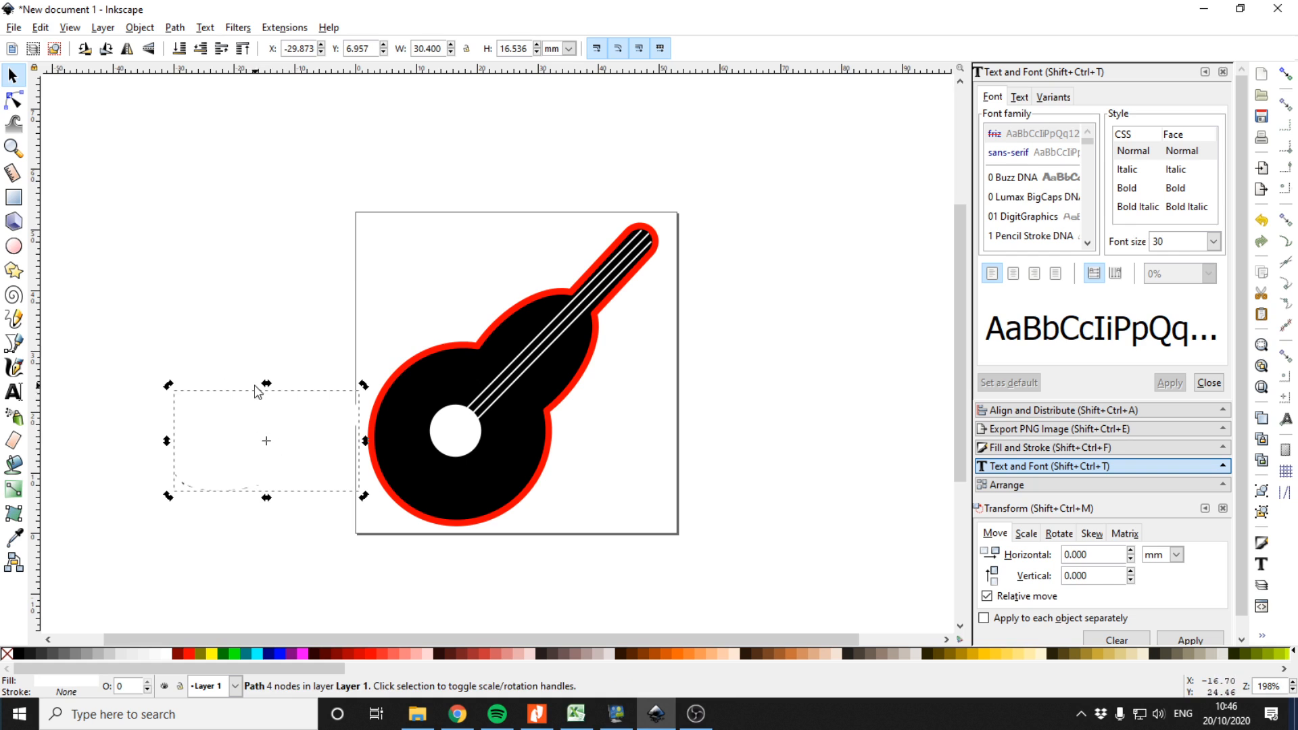
left_click_drag(168, 387, 167, 612)
scroll(170, 531, "down", 5)
left_click_drag(261, 452, 298, 265)
left_click(225, 349)
left_click_drag(228, 300, 432, 306)
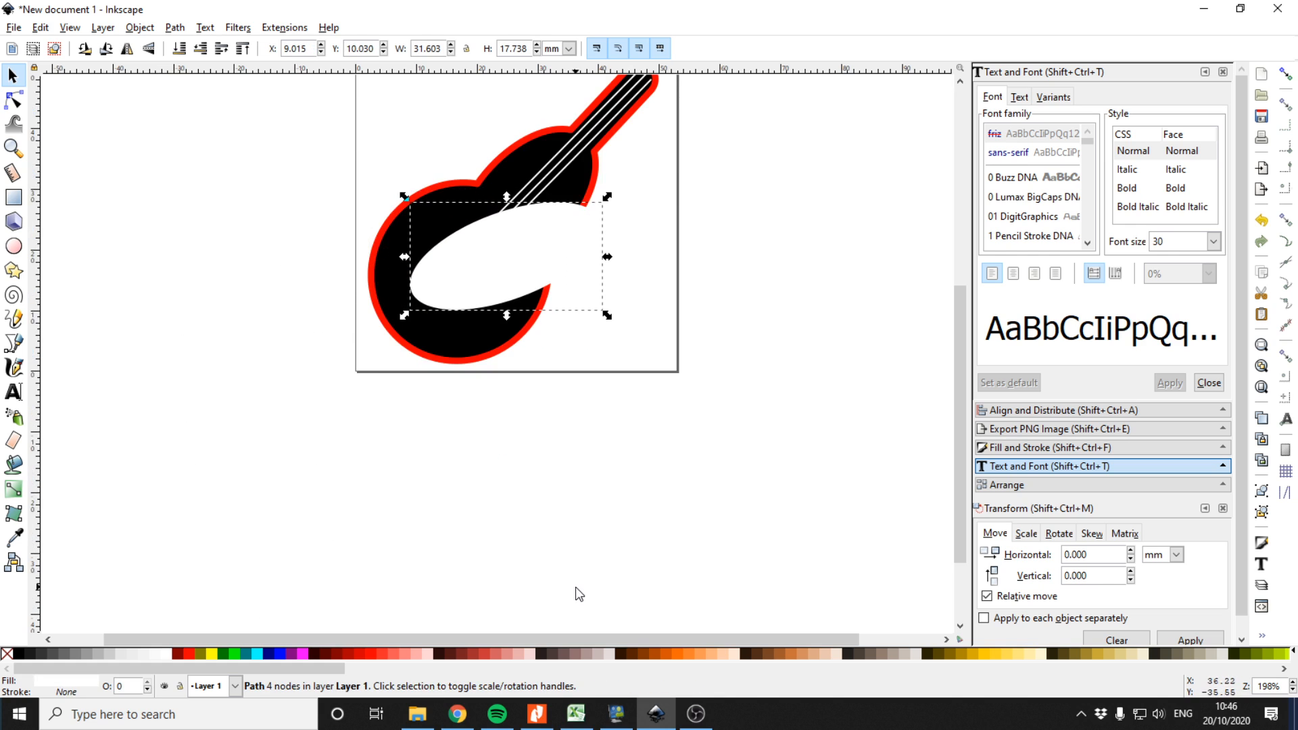
left_click_drag(497, 243, 205, 195)
key("ctrl+z")
key("ctrl+z")
left_click_drag(253, 256, 182, 304)
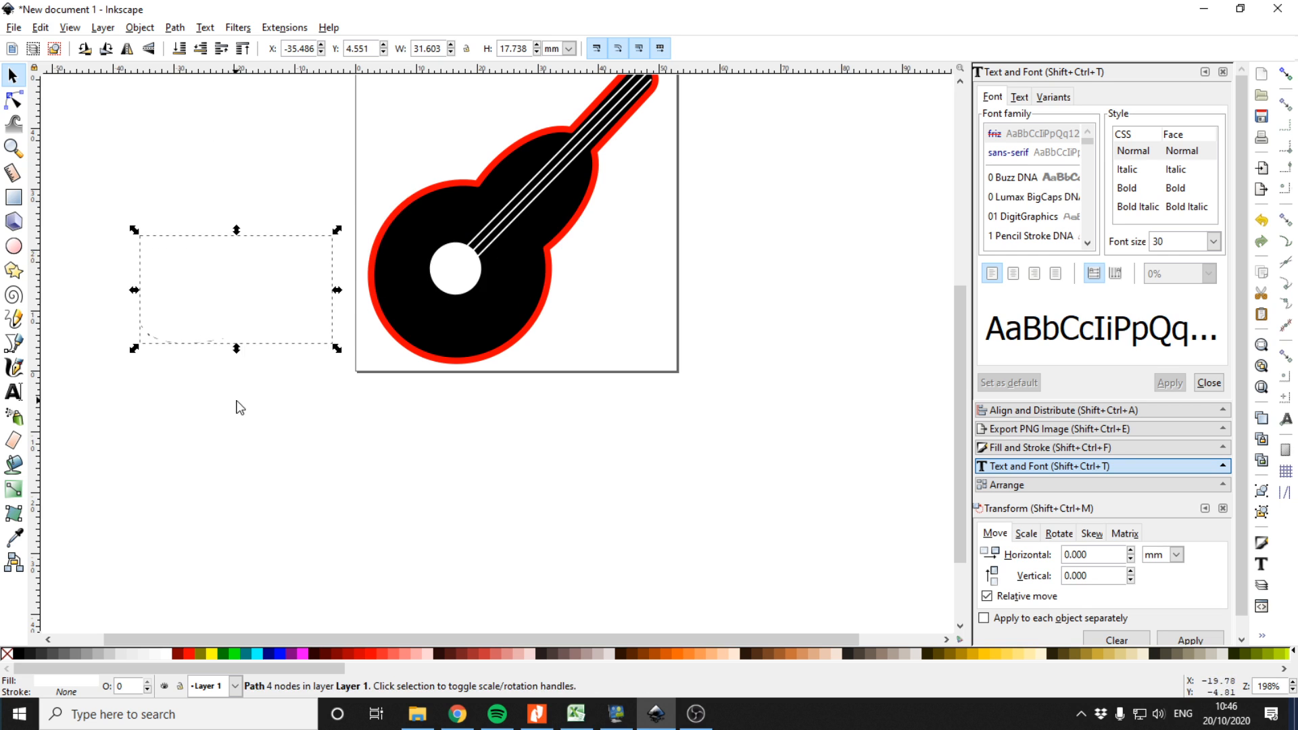
Undo the recent node edits together with the ellipse path and curved text steps
left_click(181, 385)
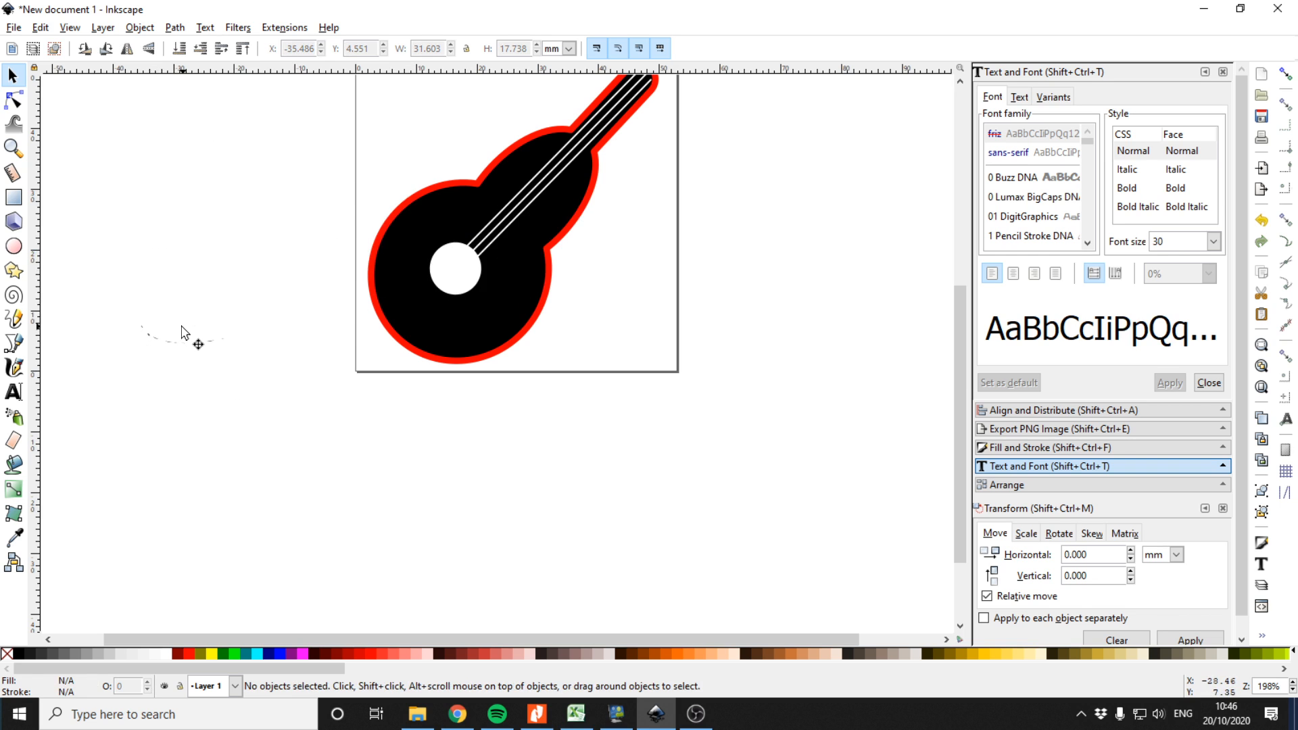
key("n")
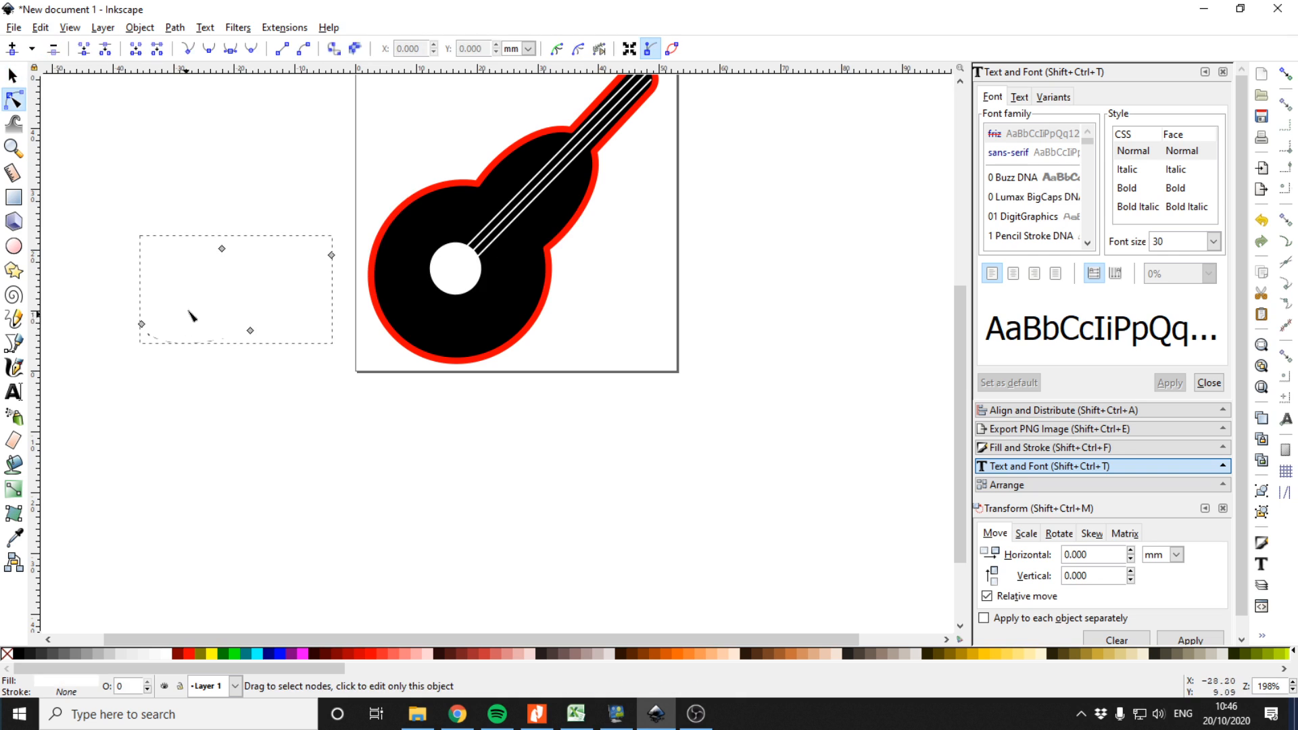
mouse_move(142, 325)
left_mouse_down()
mouse_move(215, 287)
mouse_move(183, 257)
mouse_move(112, 284)
mouse_move(146, 307)
left_mouse_up()
left_click(141, 314)
left_click(14, 76)
key("ctrl+z")
key("ctrl+z")
key("ctrl+z")
key("ctrl+z")
key("ctrl+z")
key("ctrl+z")
key("ctrl+z")
key("ctrl+z")
key("ctrl+z")
key("ctrl+z")
key("ctrl+z")
key("ctrl+z")
key("ctrl+z")
key("ctrl+z")
key("ctrl+z")
key("ctrl+z")
key("ctrl+z")
key("ctrl+z")
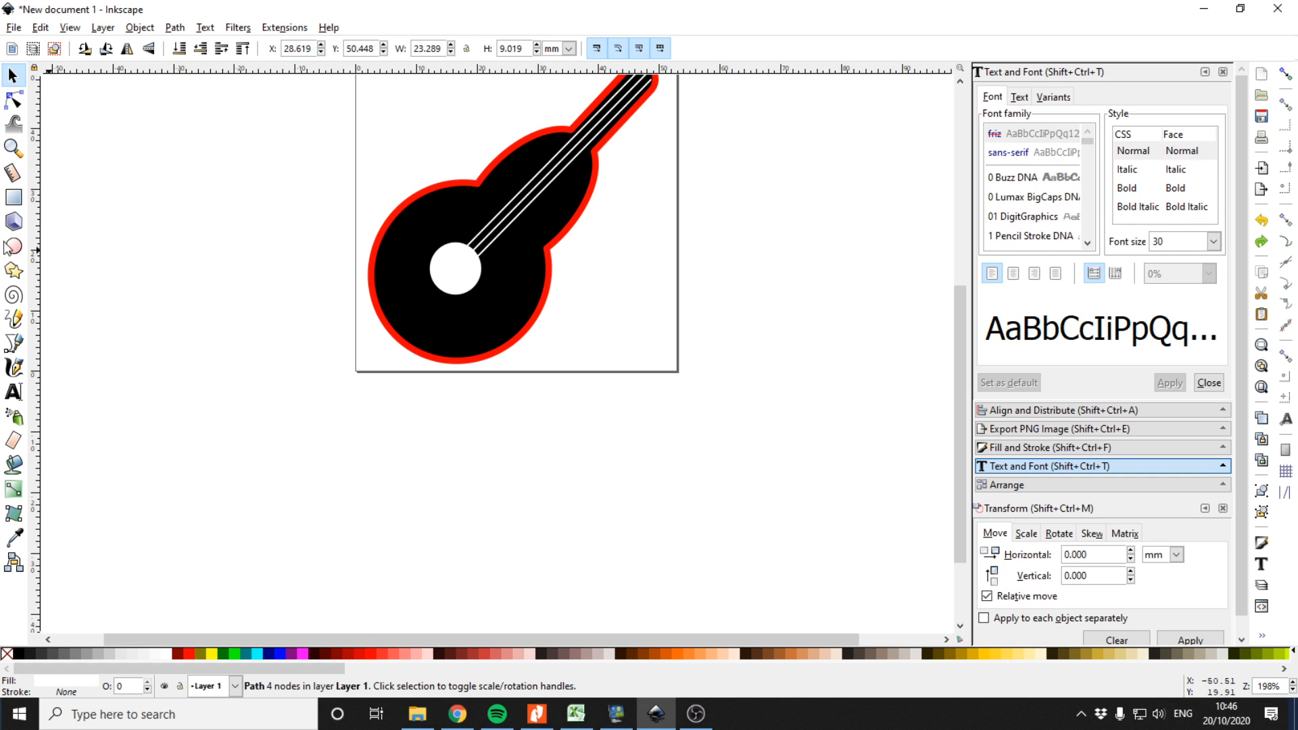
Draw a downward curved line beside the page with the Bezier tool and convert it to a path
left_click(14, 342)
left_click_drag(168, 269, 247, 378)
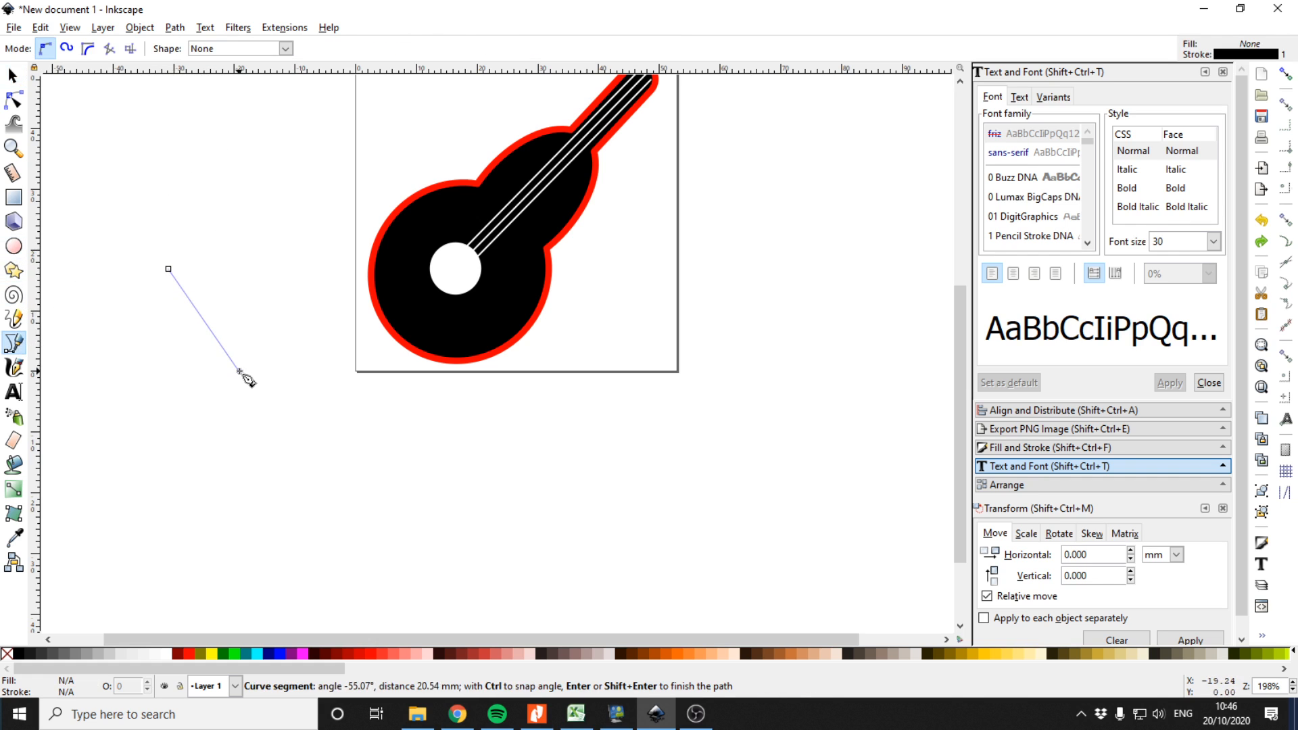
left_click(352, 275)
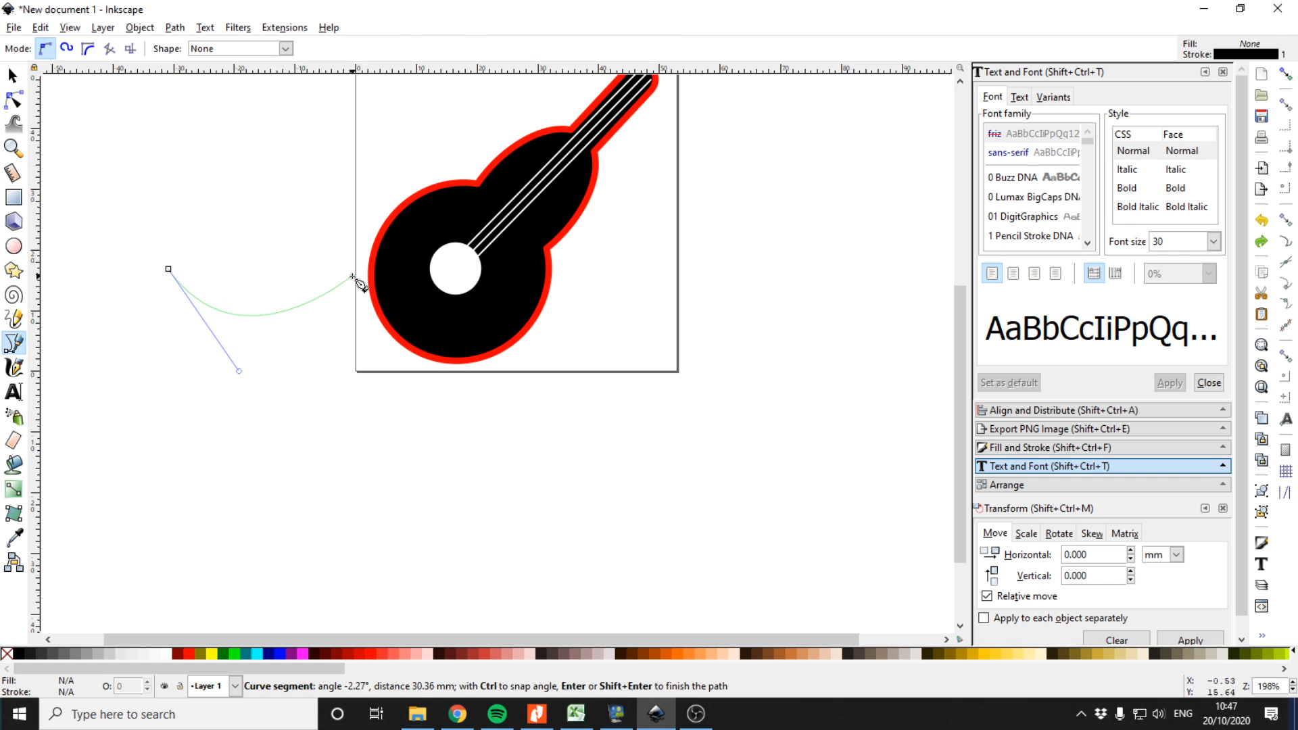
left_click(10, 76)
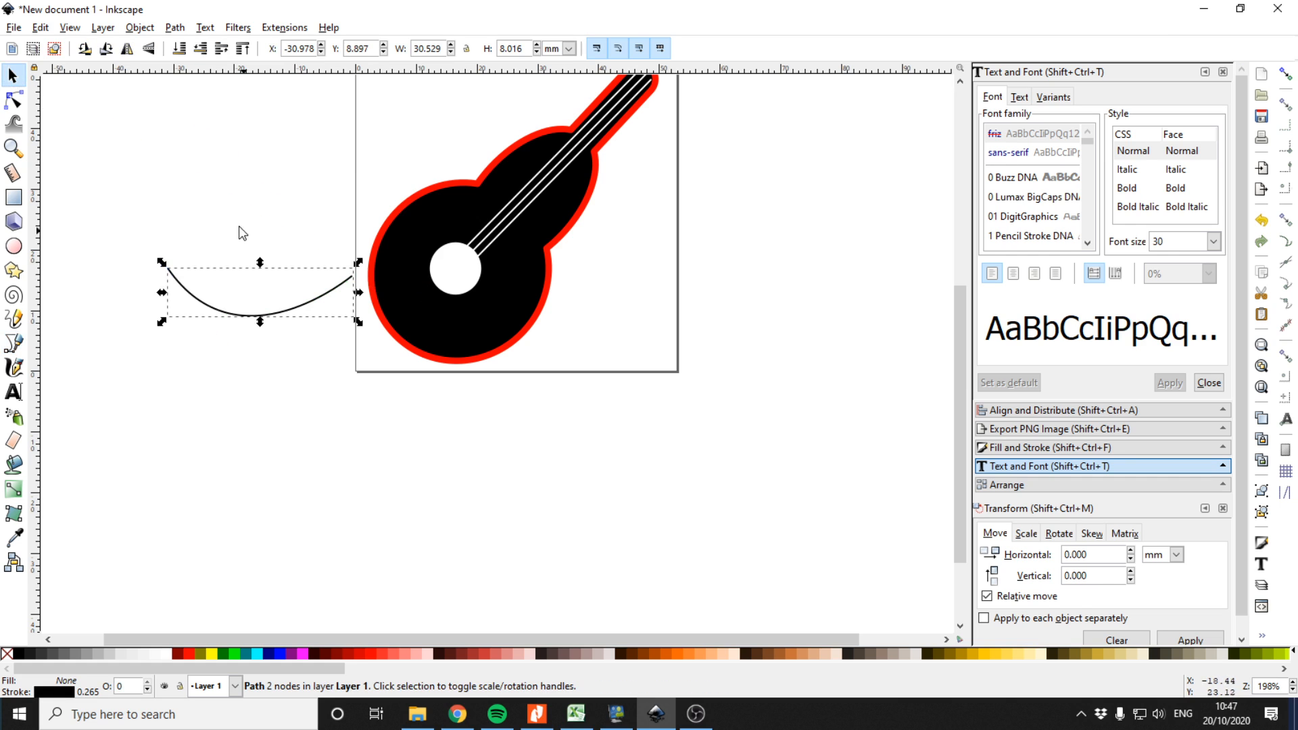
left_click(175, 25)
left_click(196, 47)
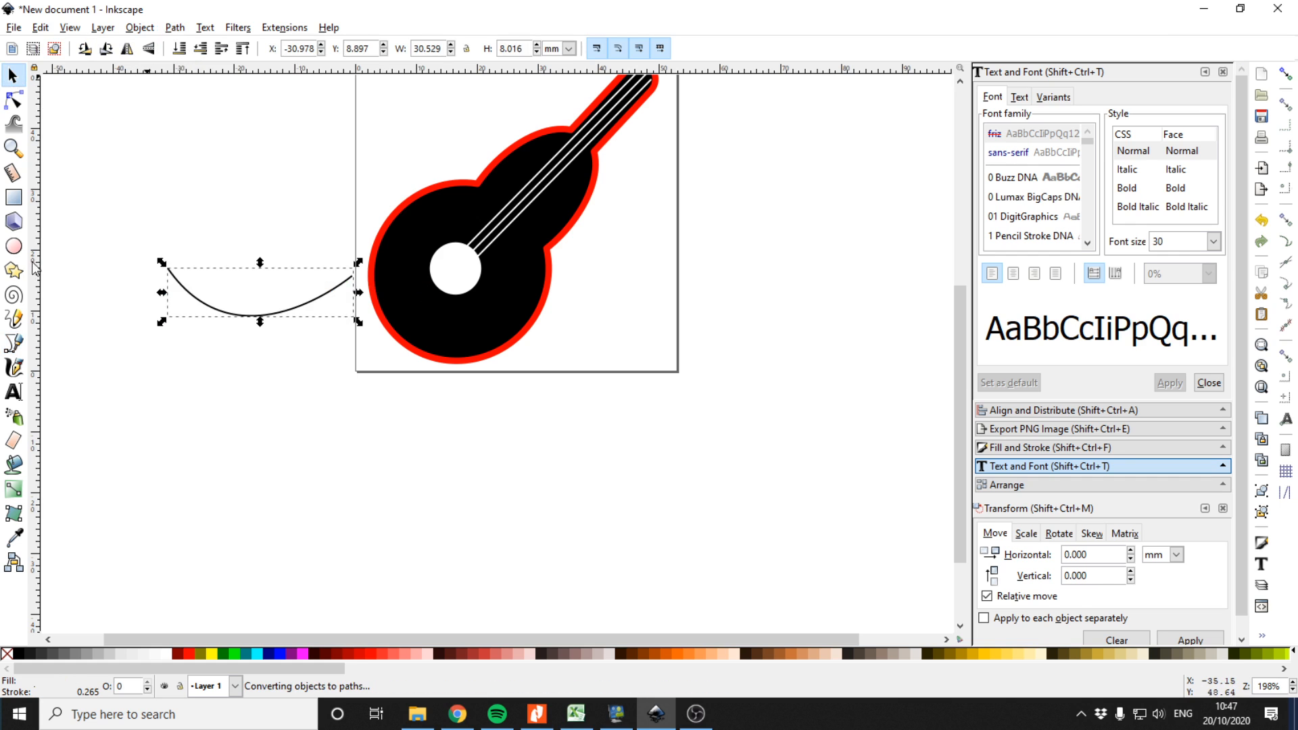
Type Rock ICT below the curve and set its font size to 10
left_click(14, 393)
left_click(294, 419)
type("rOC")
key("BackSpace")
key("BackSpace")
key("BackSpace")
type("Ro")
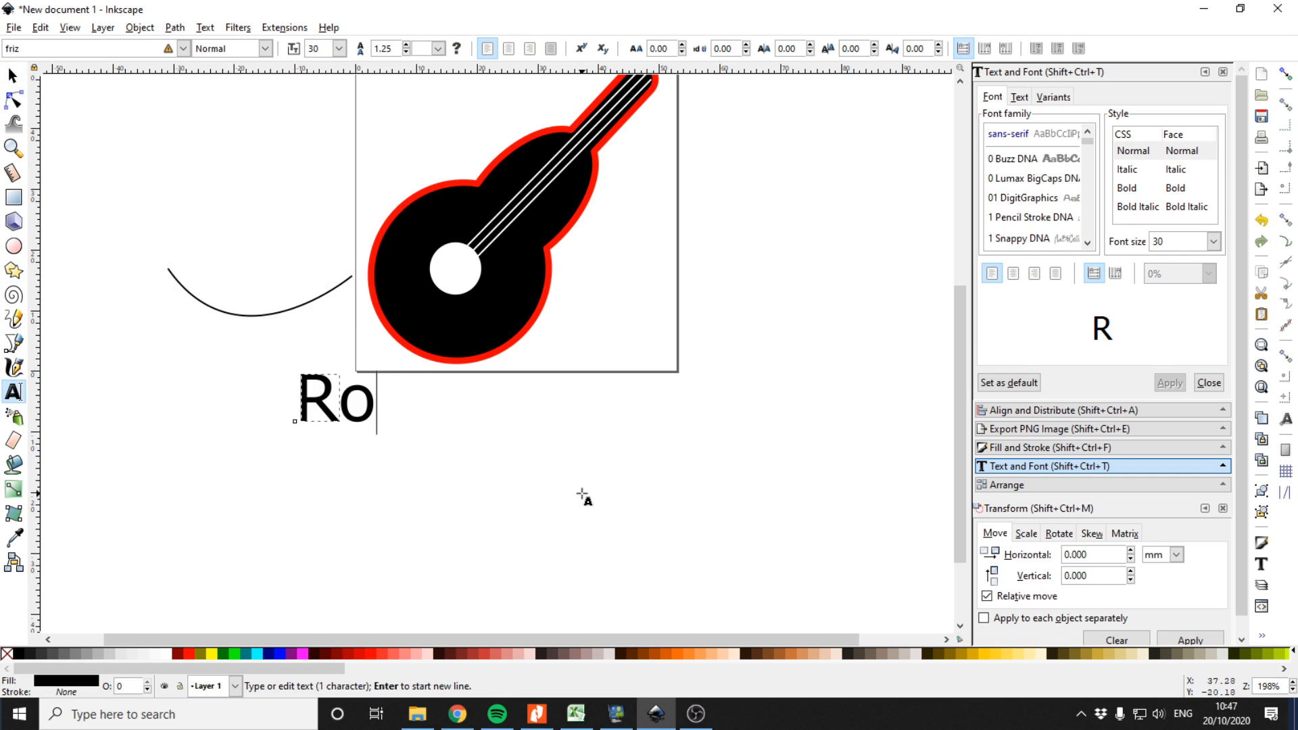
type("ck ICTY")
key("BackSpace")
key("ctrl+a")
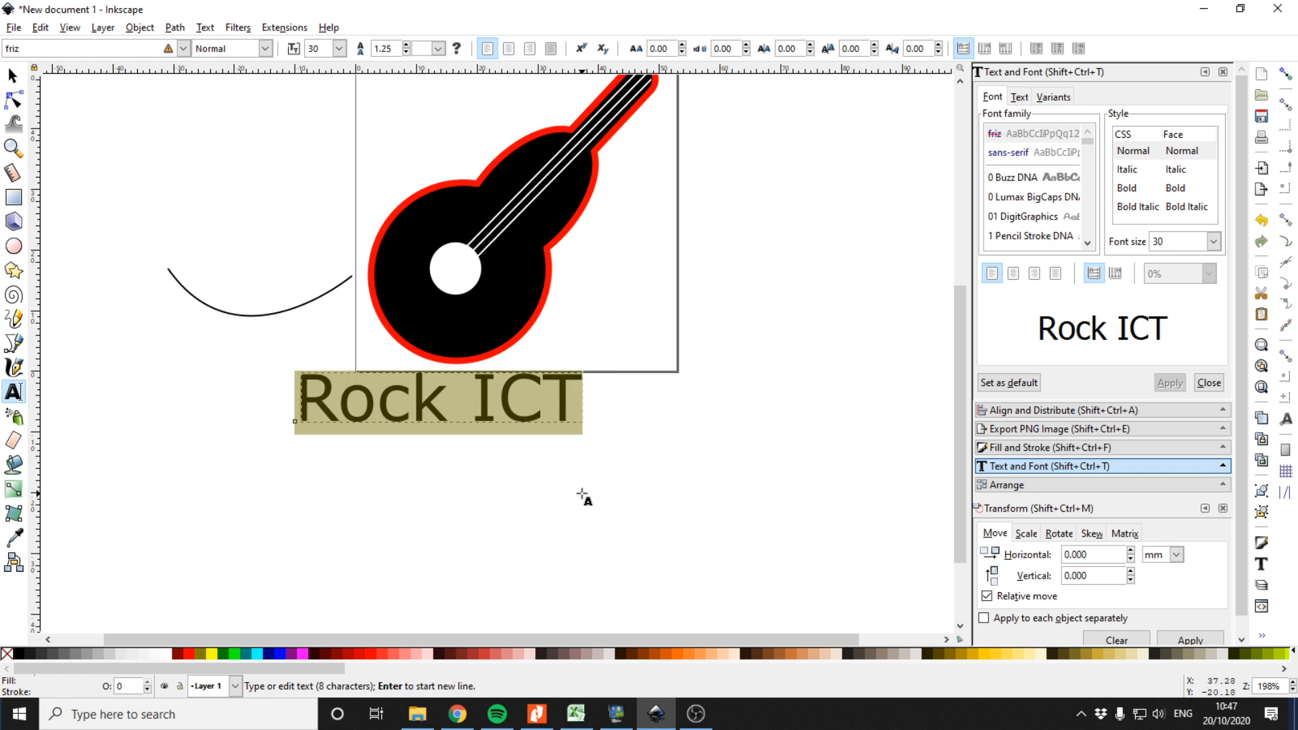
left_click(1213, 242)
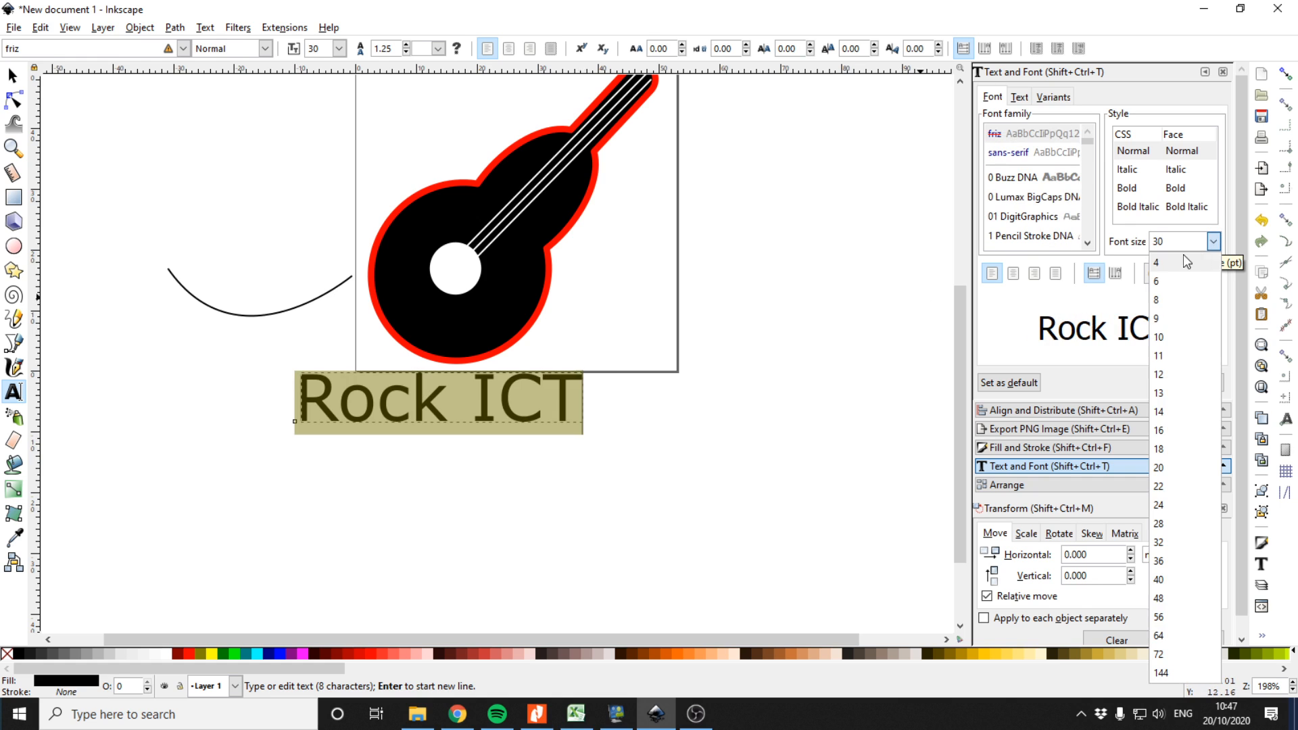
left_click(1183, 332)
left_click(1170, 382)
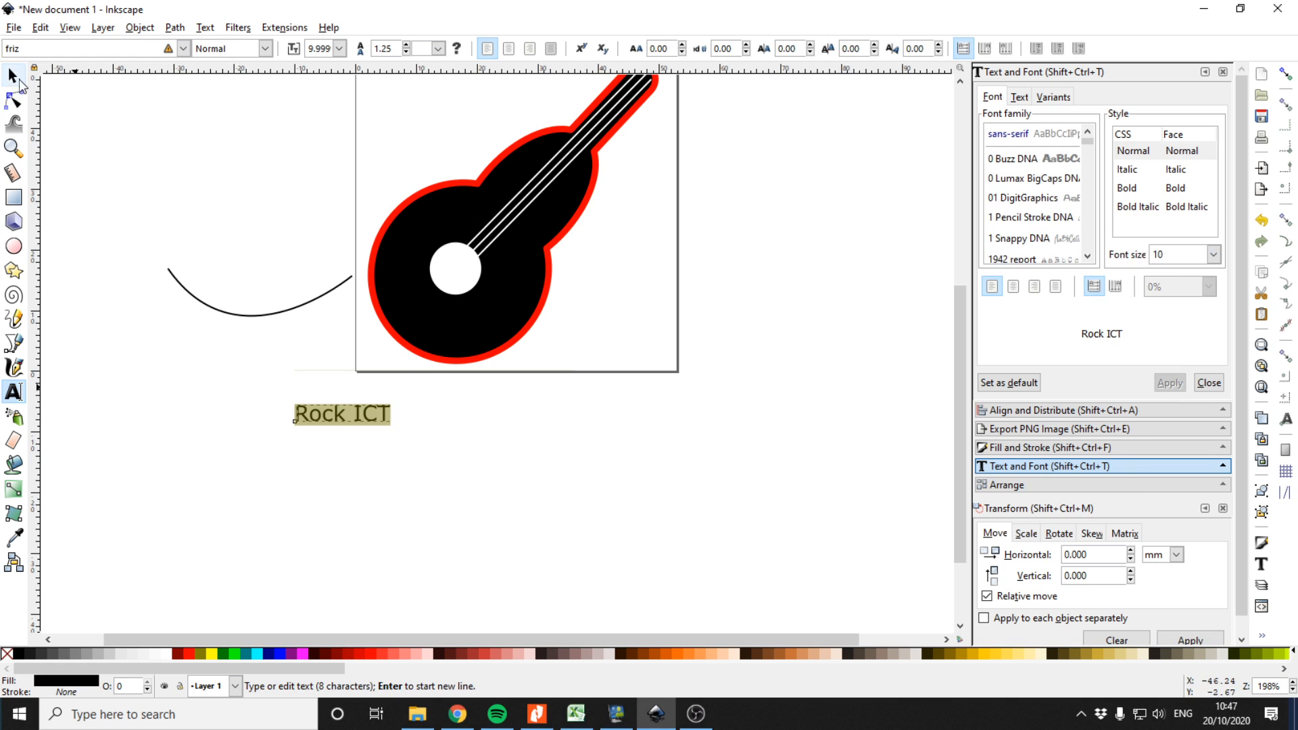
Select the Rock ICT text with the curve and put the text on the path
left_click(16, 77)
left_click(367, 428)
left_click(329, 414)
left_click_drag(331, 418, 238, 349)
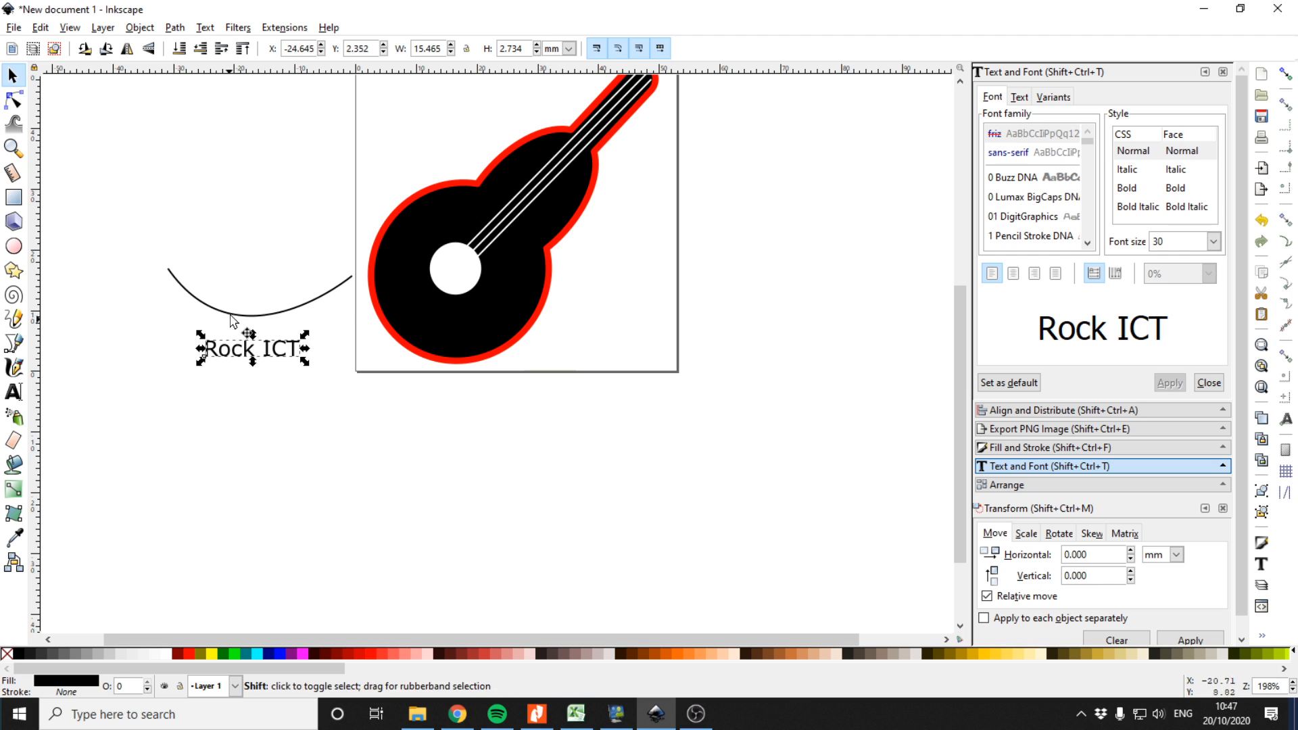
left_click(230, 314, "shift")
left_click(205, 27)
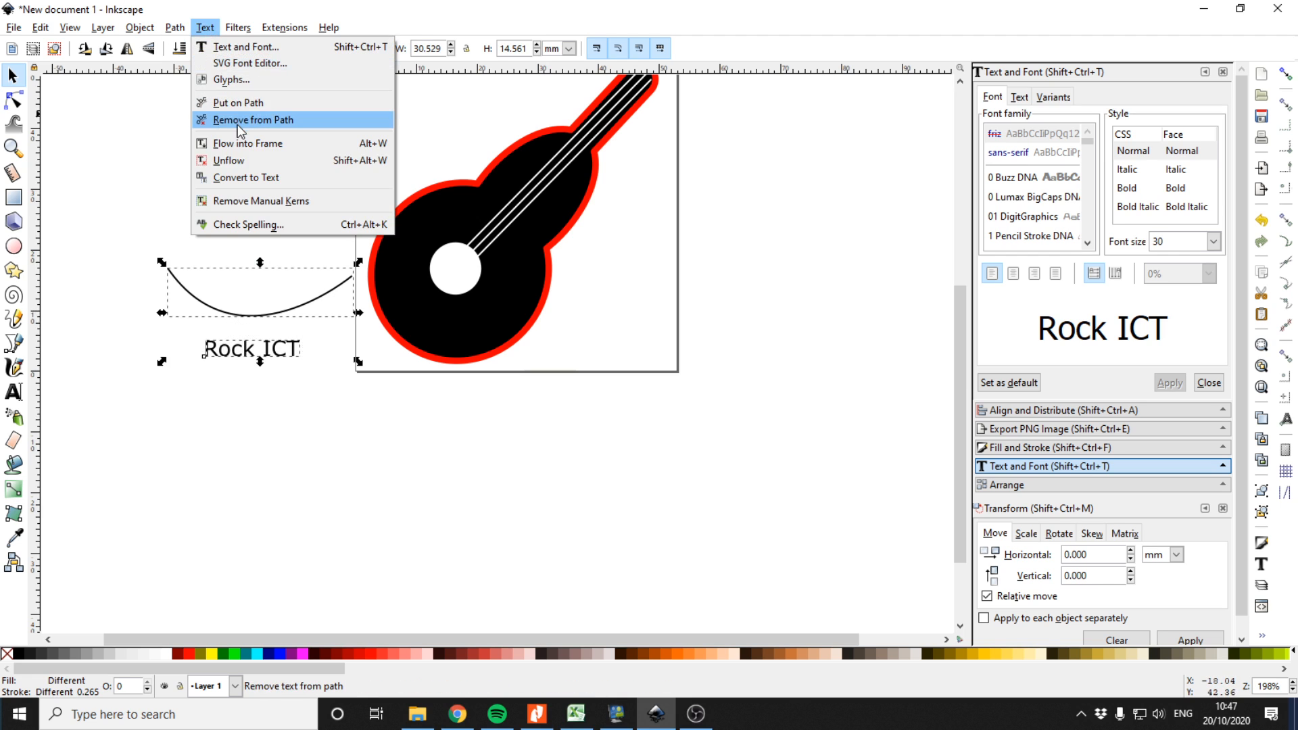
left_click(238, 103)
Move the curved text onto the guitar body and remove the fill and stroke of text and path
left_click_drag(283, 313, 418, 310)
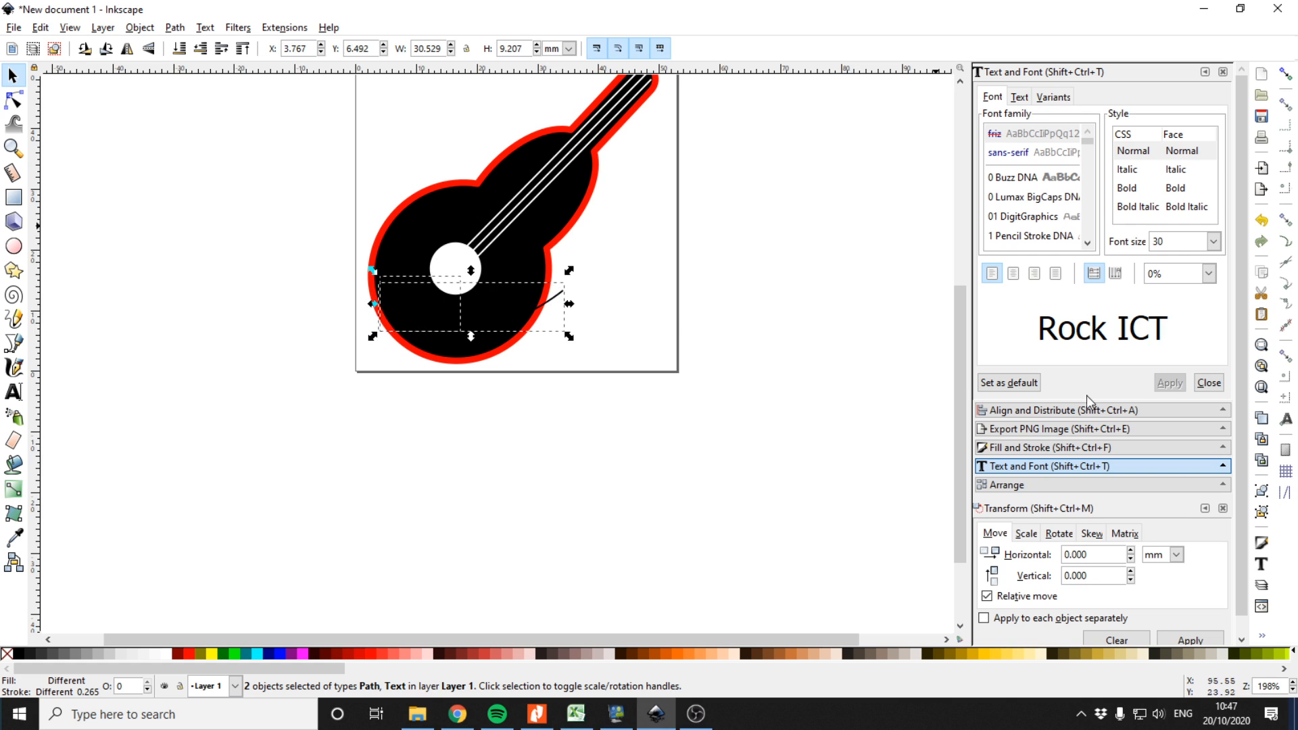
left_click(1051, 448)
left_click(997, 96)
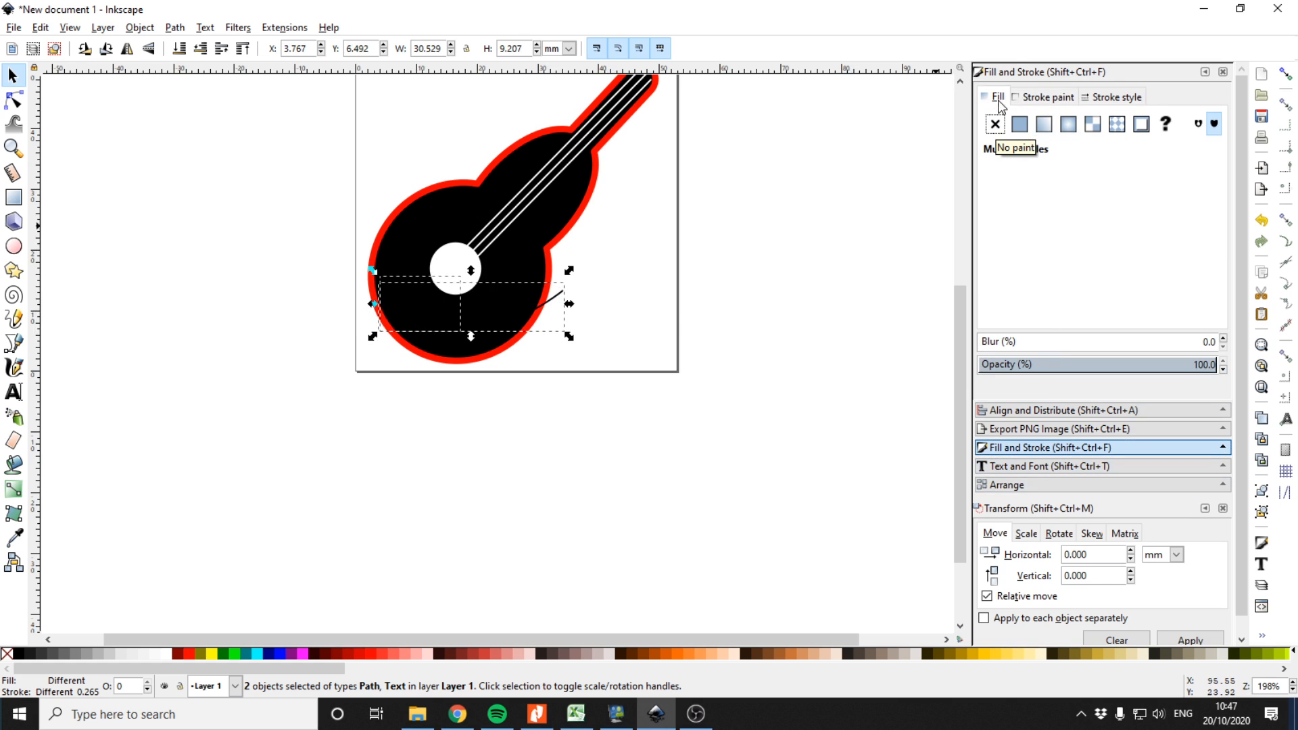
left_click(1019, 124)
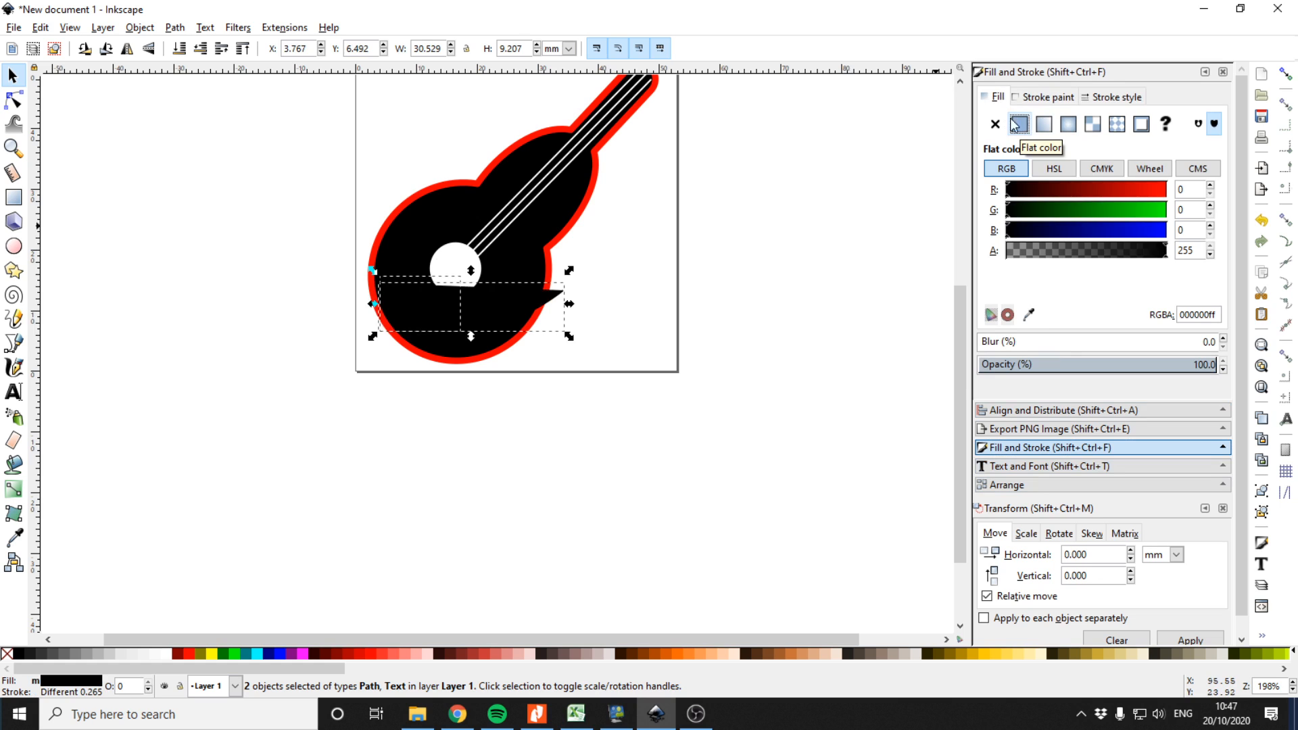
left_click(995, 124)
left_click(1047, 97)
left_click(995, 123)
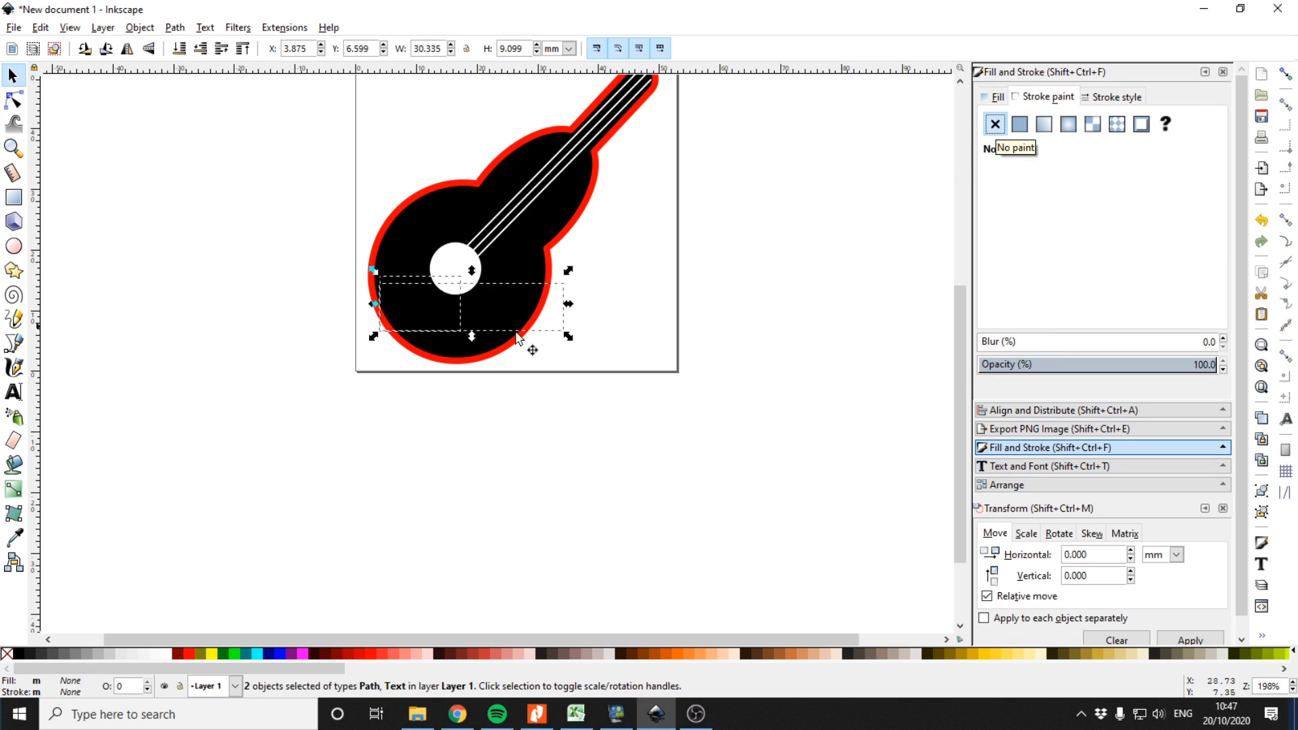
key("Escape")
Drag the curved text and its path back off the guitar below the page
left_click(420, 303)
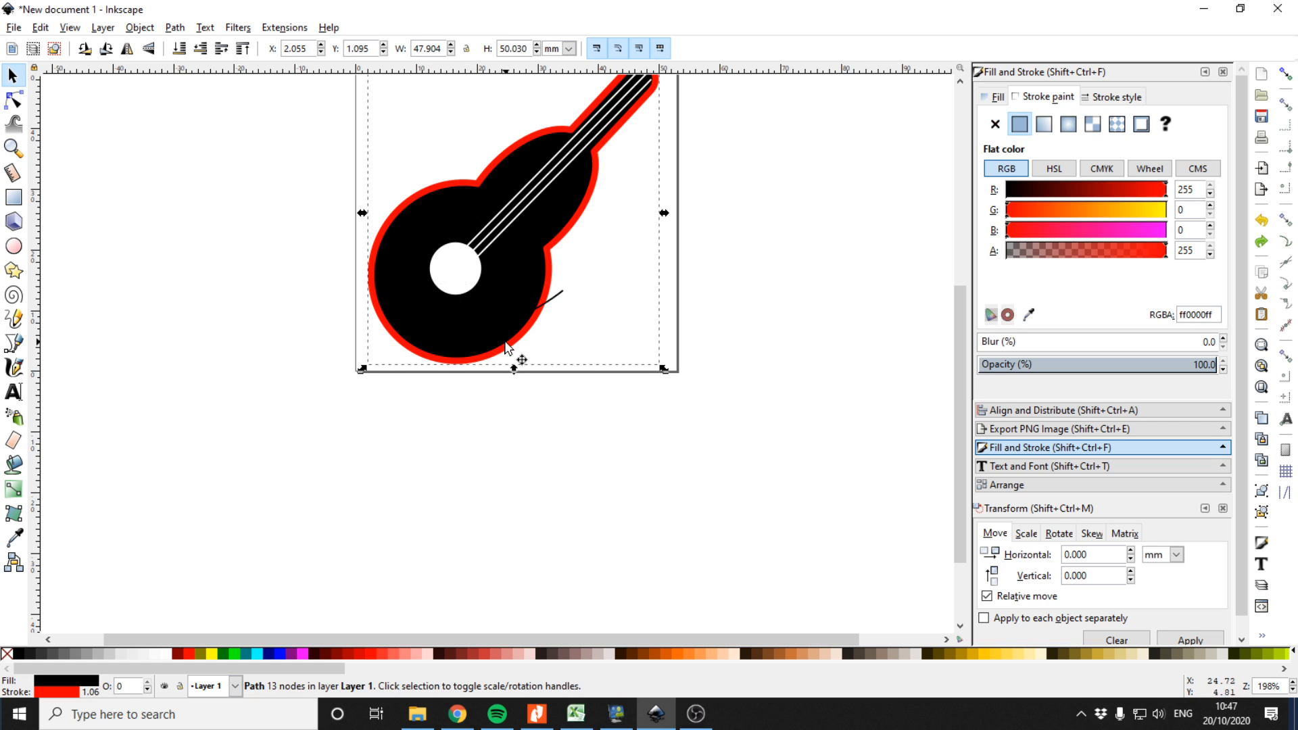
key("ctrl+z")
key("ctrl+shift+z")
left_click_drag(474, 311, 472, 320)
left_click(562, 298)
left_click_drag(562, 298, 419, 416)
Set the curved Rock ICT text's fill to flat white
left_click(327, 419)
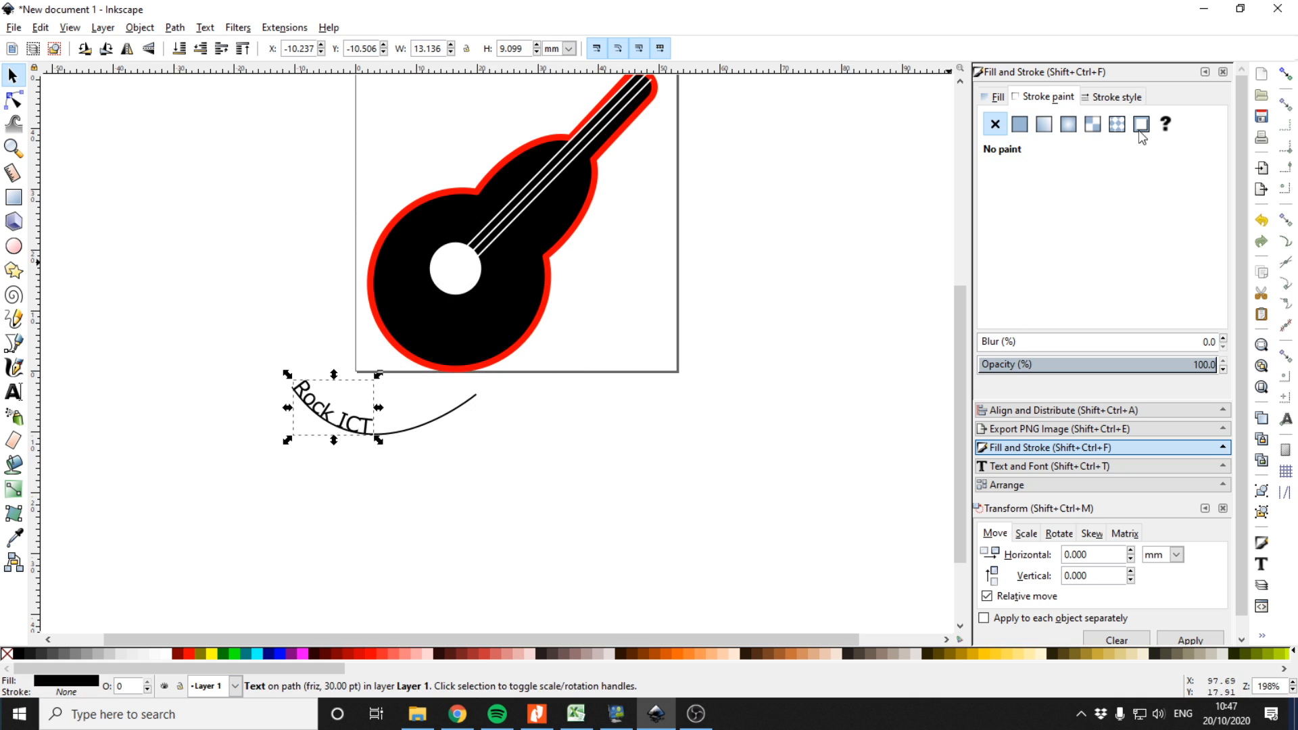
left_click(1001, 103)
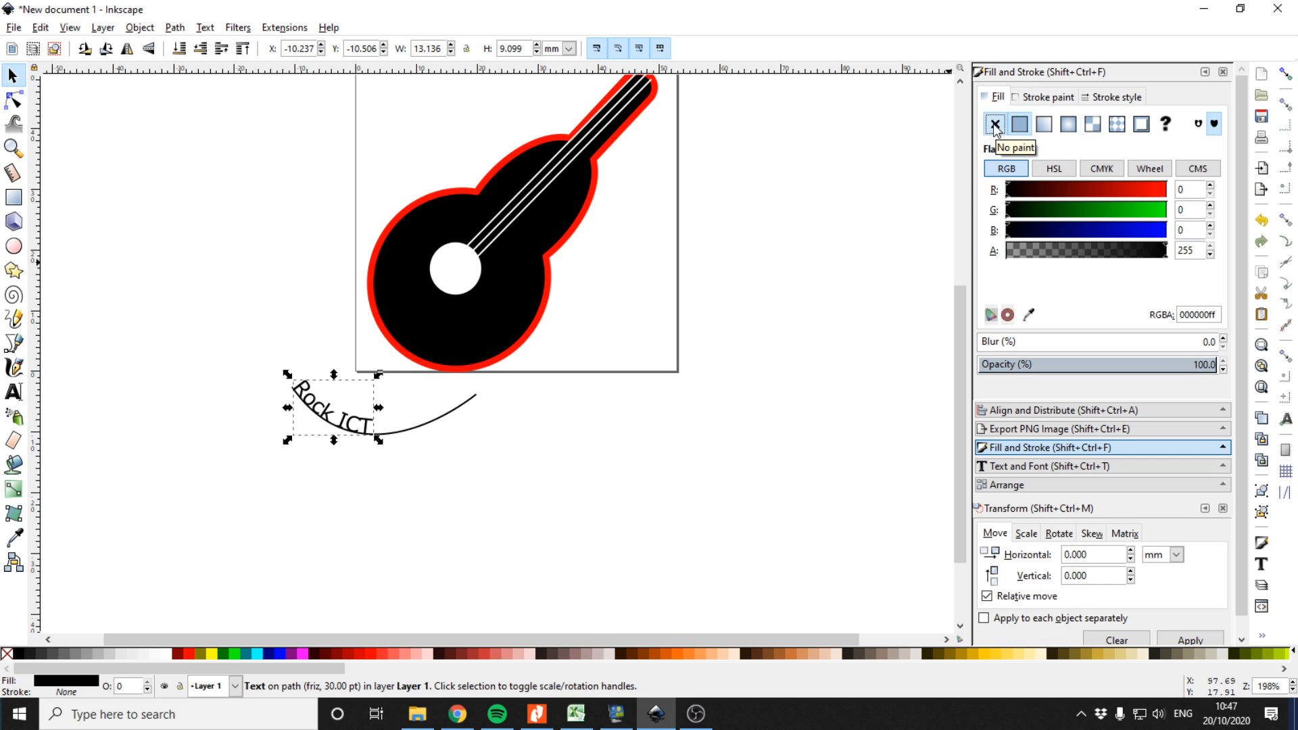
left_click(995, 125)
left_click(1020, 124)
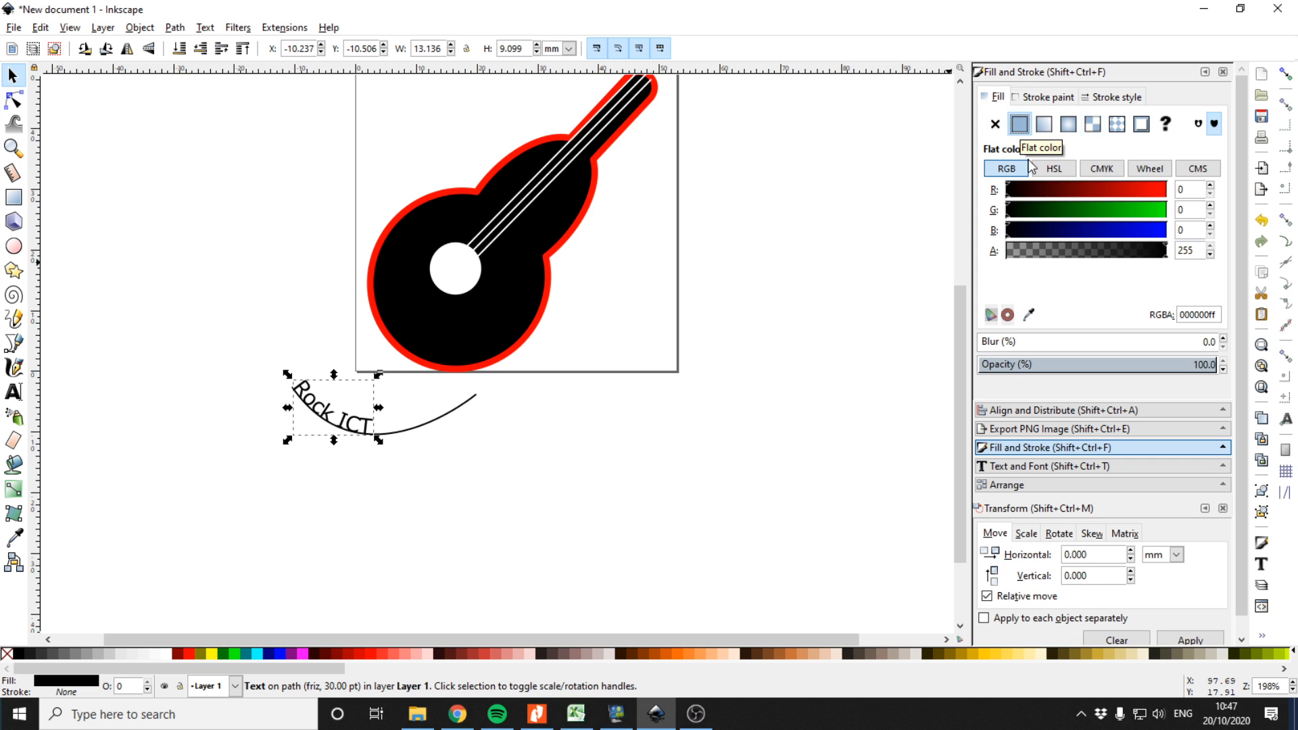
left_click(1150, 190)
left_click_drag(1143, 216, 1179, 235)
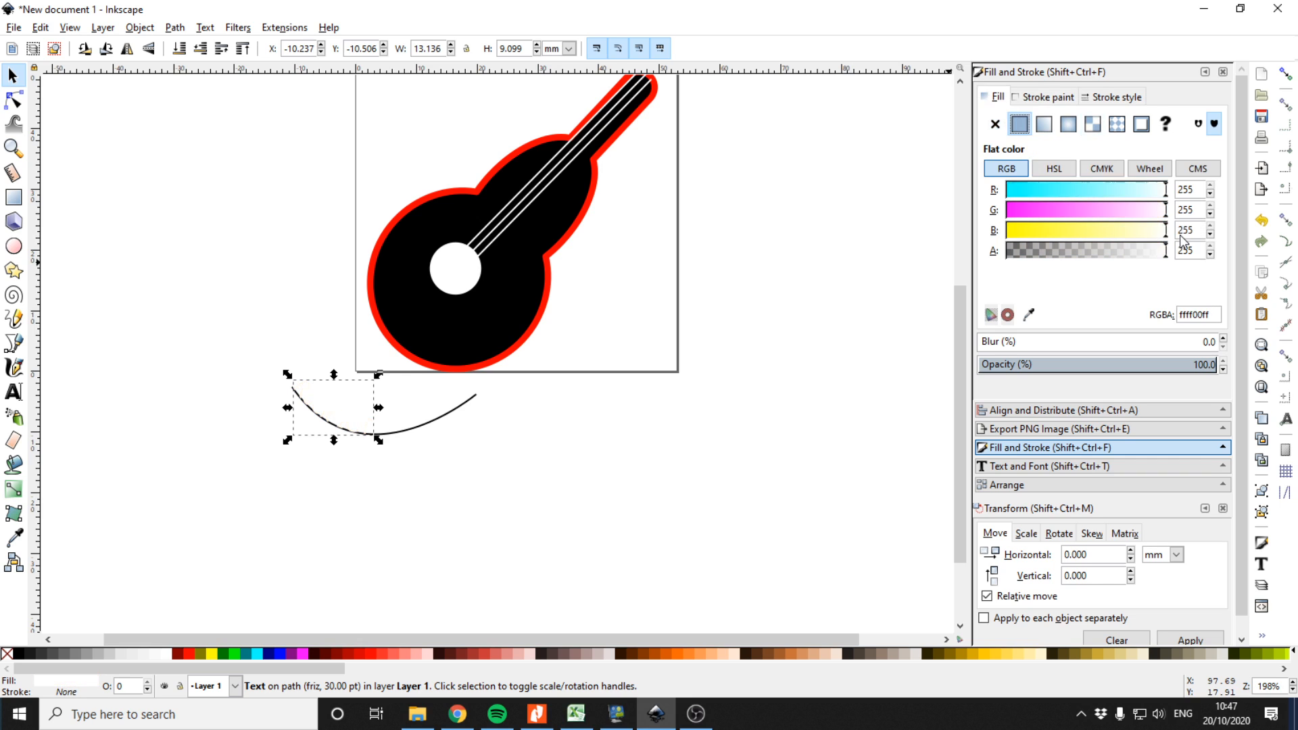
Remove the stroke from the curved path under the text
left_click(415, 436)
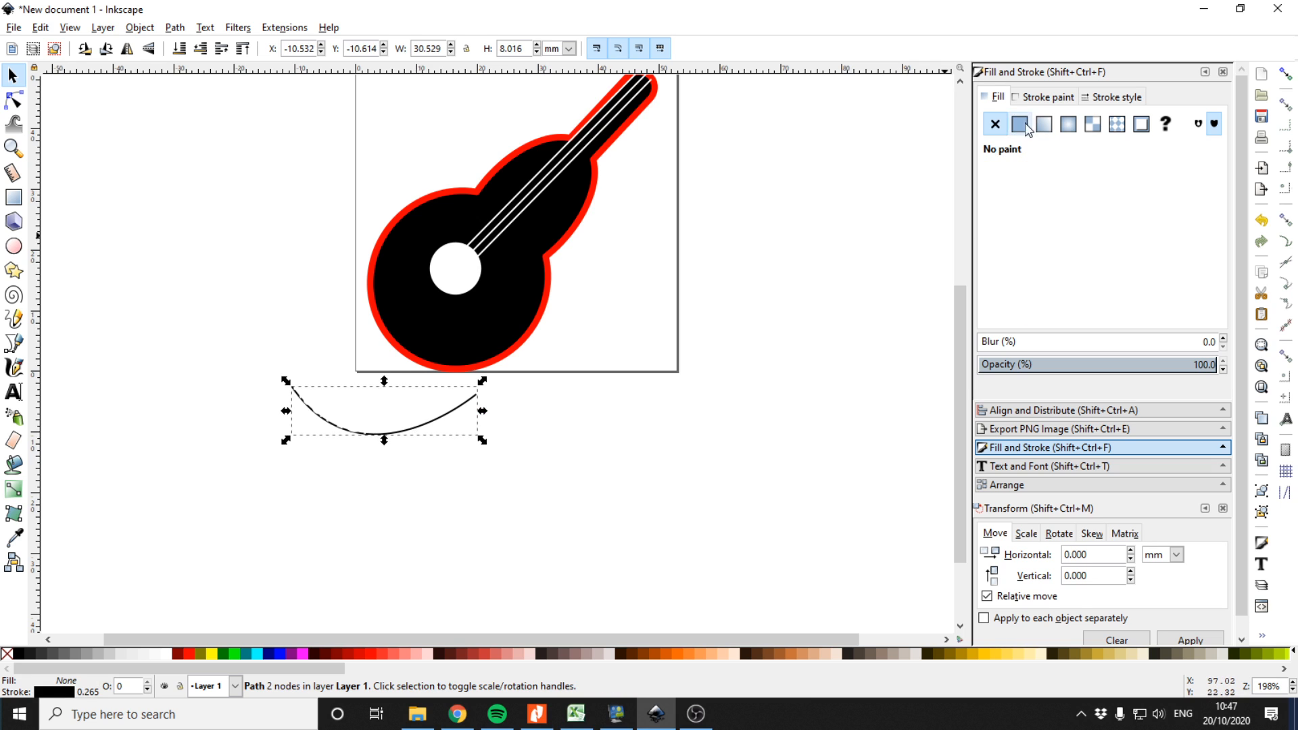
left_click(1045, 97)
left_click(995, 123)
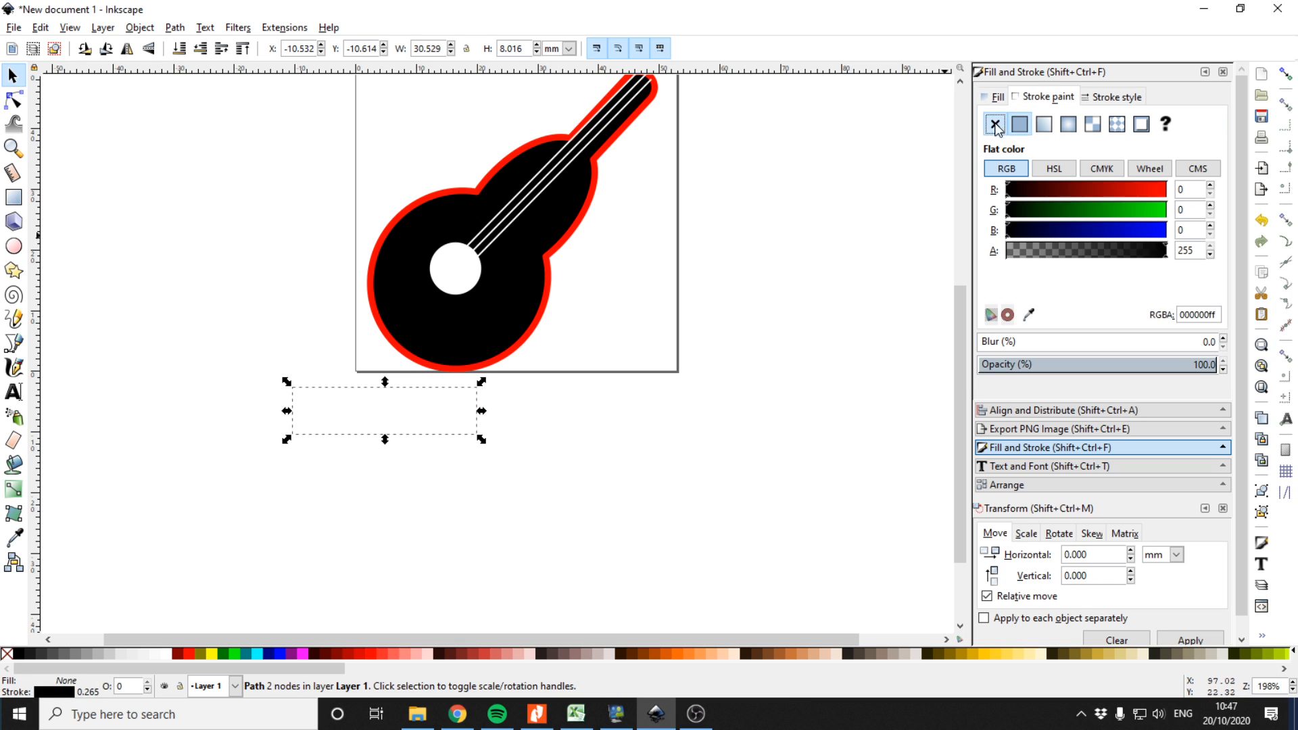
Move the curved text onto the lower part of the guitar body
left_click(331, 406)
left_click_drag(321, 412, 430, 307)
left_click(877, 417)
scroll(727, 434, "up", 3)
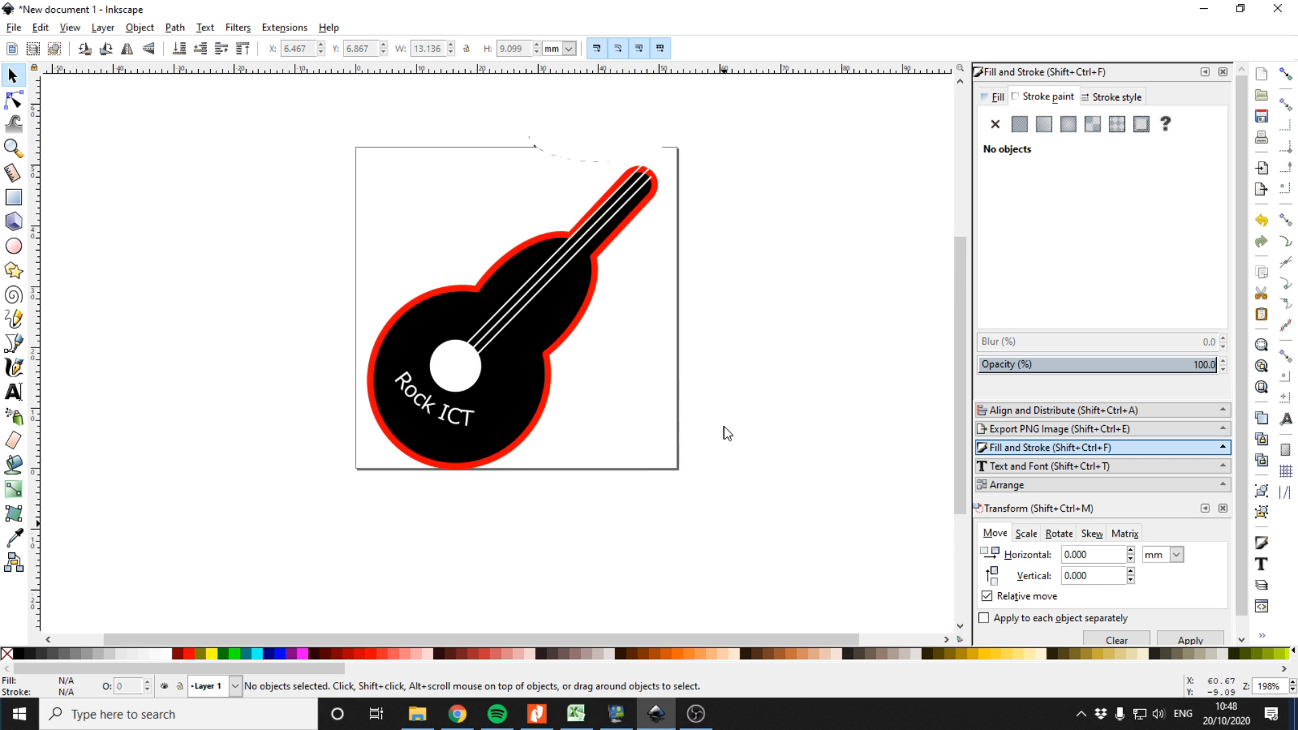
Draw another curved line beside the page with the Bezier tool and convert it to a path
left_click(608, 158)
left_click(681, 183)
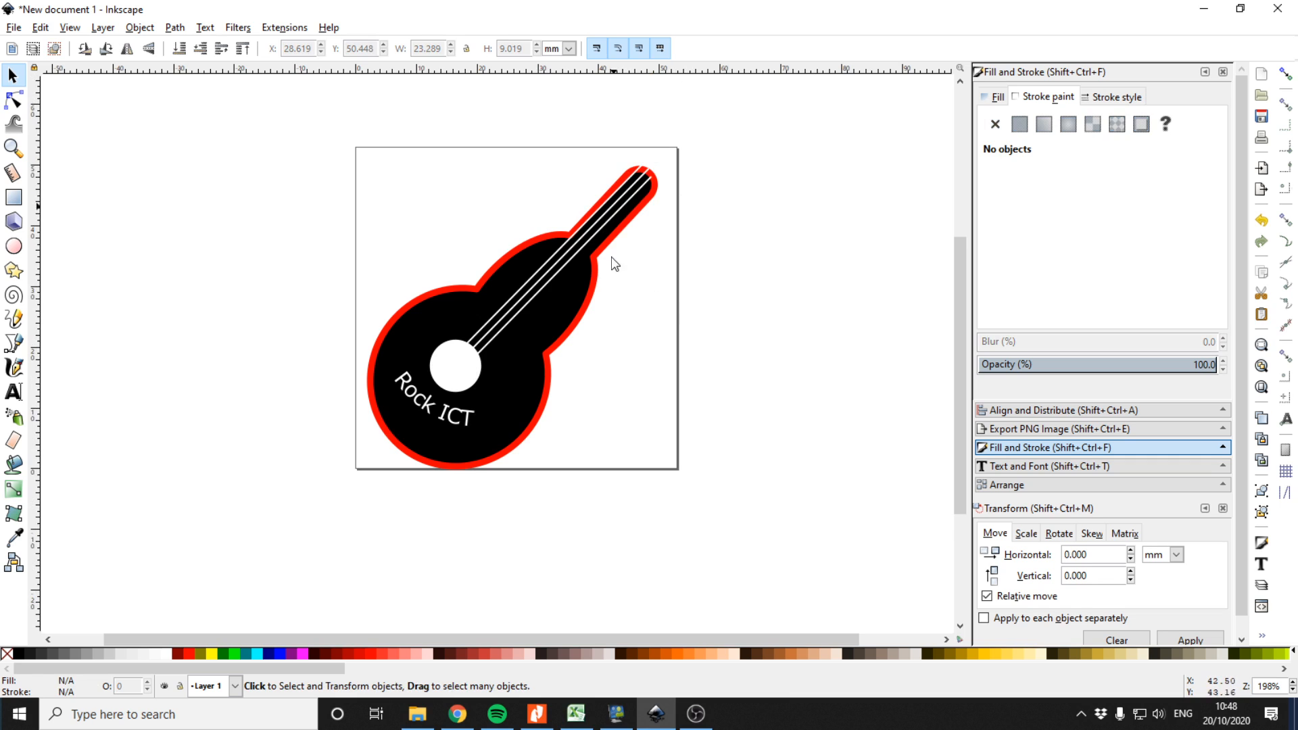
left_click(14, 343)
left_click_drag(136, 305, 255, 357)
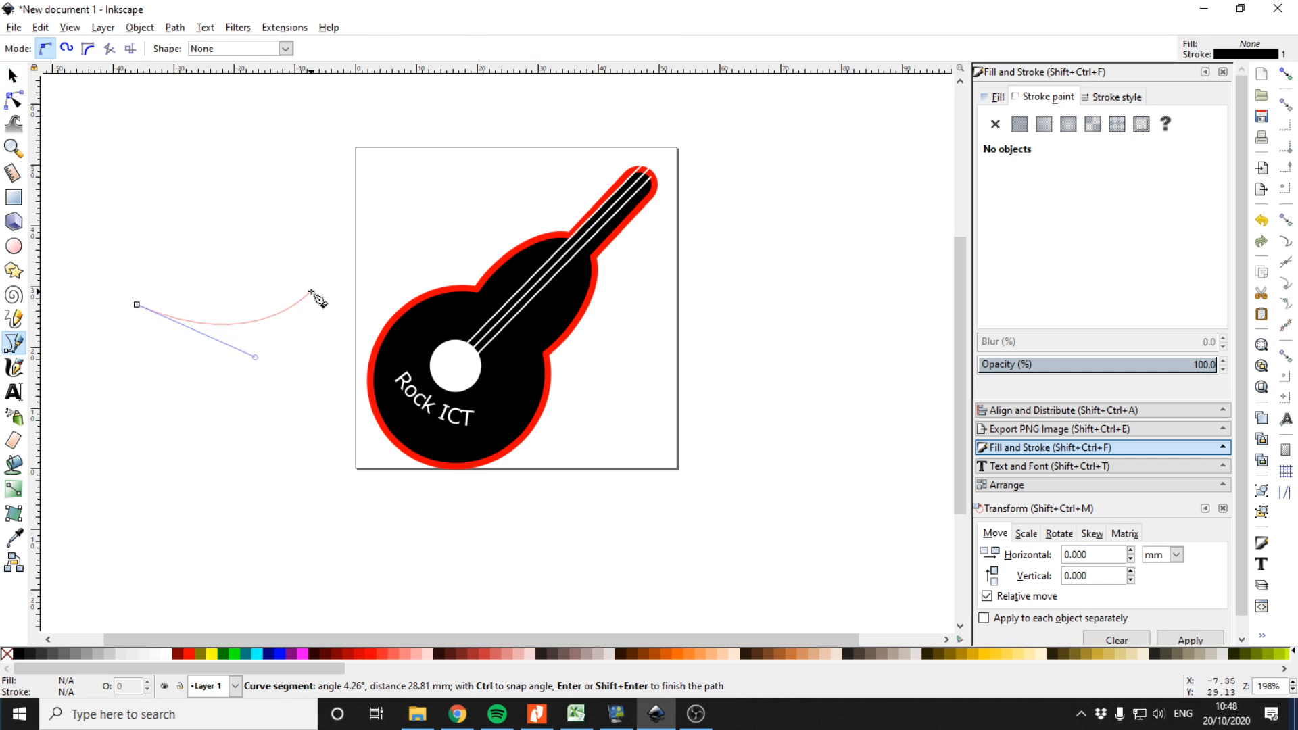
left_click(13, 75)
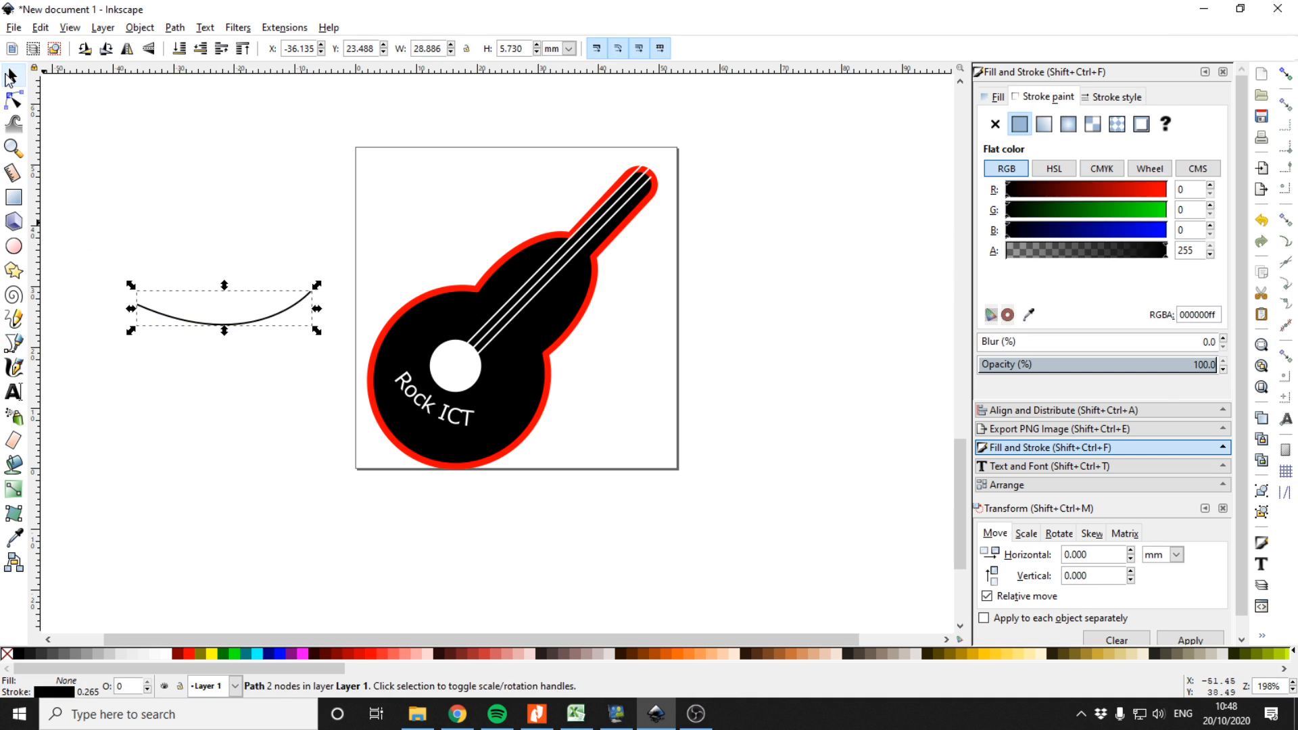
left_click(175, 27)
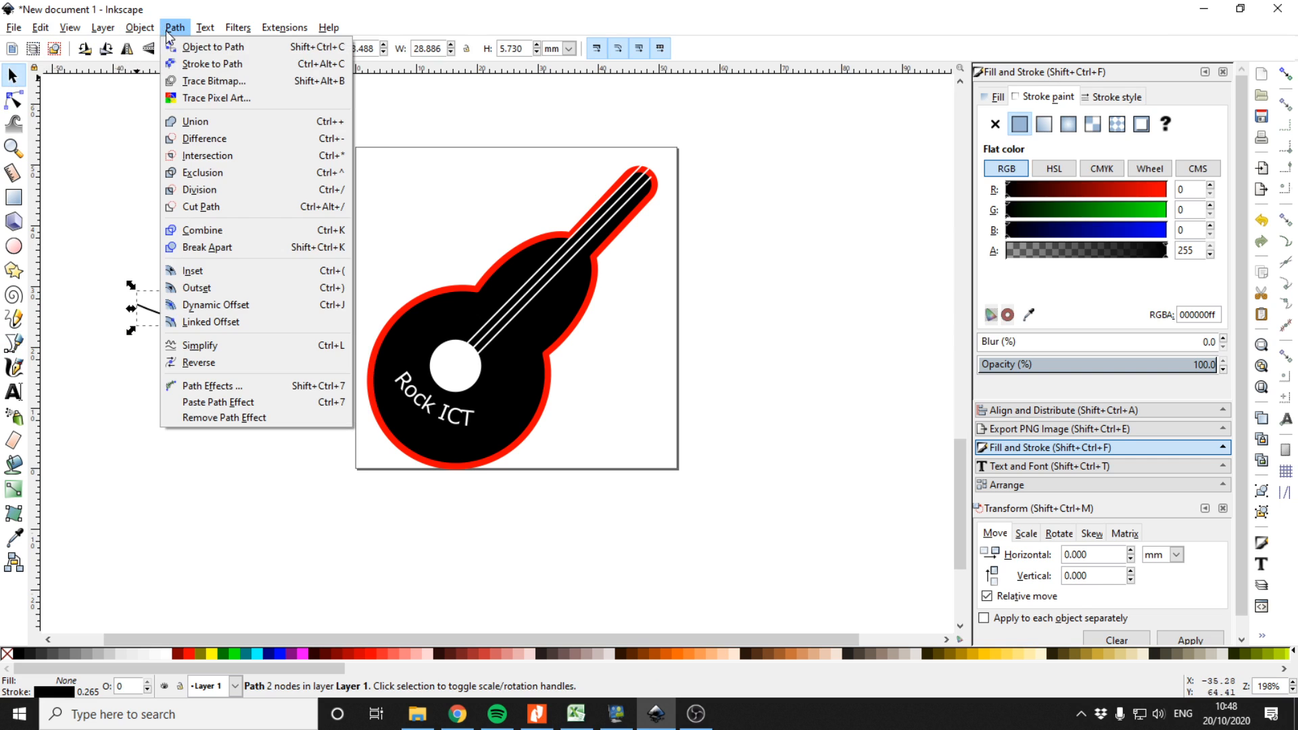
left_click(203, 43)
Type HELLO beside the page as sample text
left_click(13, 392)
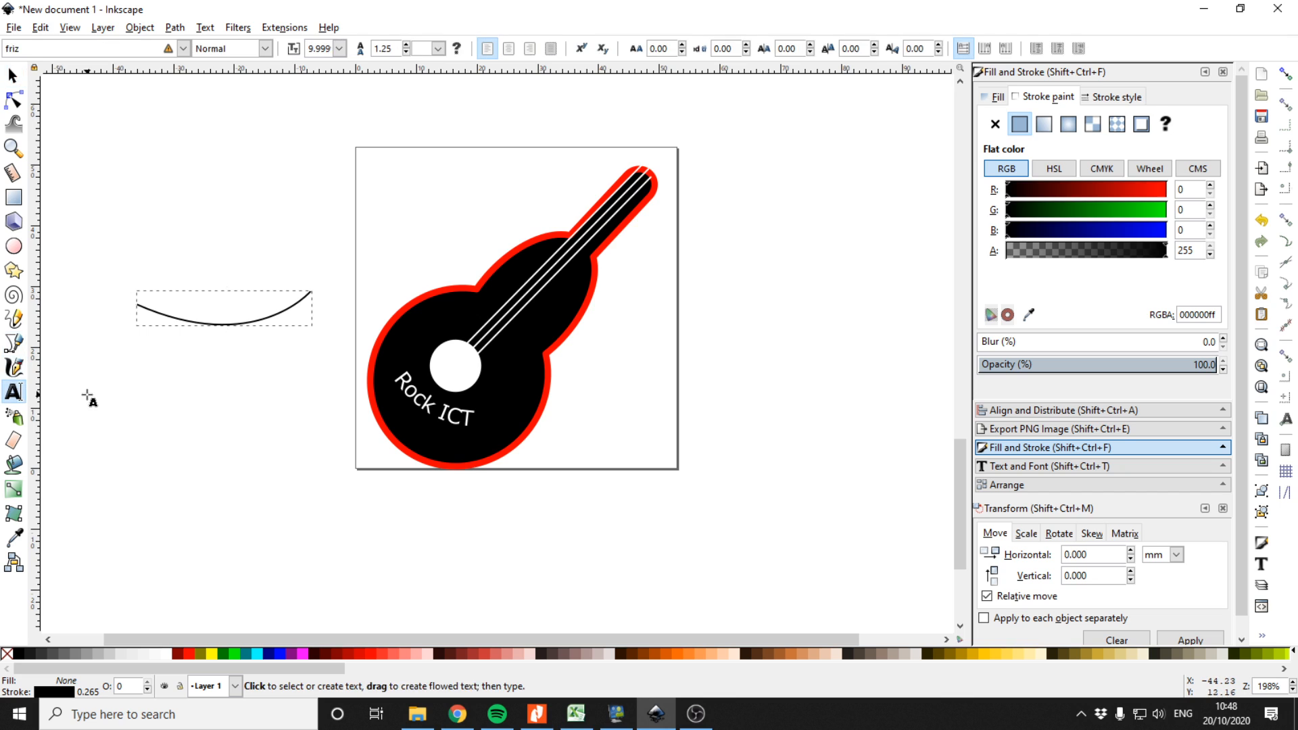
left_click(87, 396)
type("HELO")
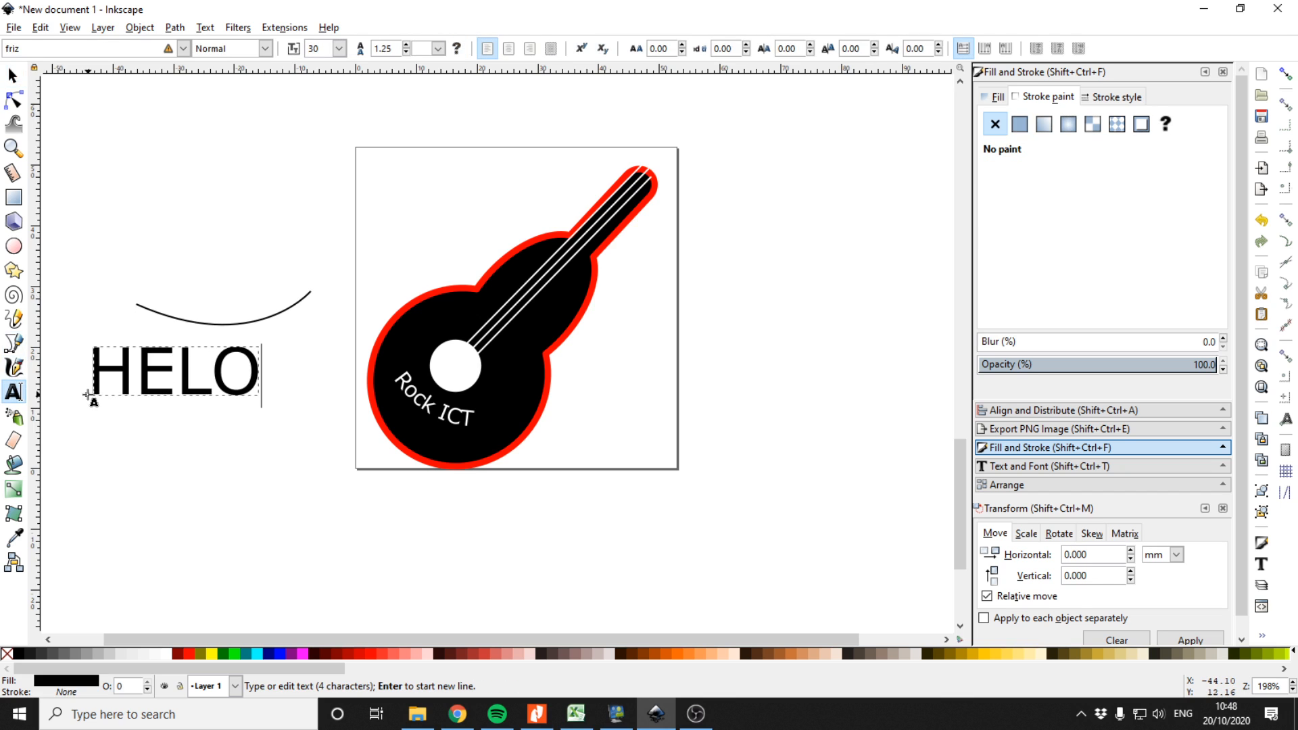
key("Left")
type("L")
key("ctrl+a")
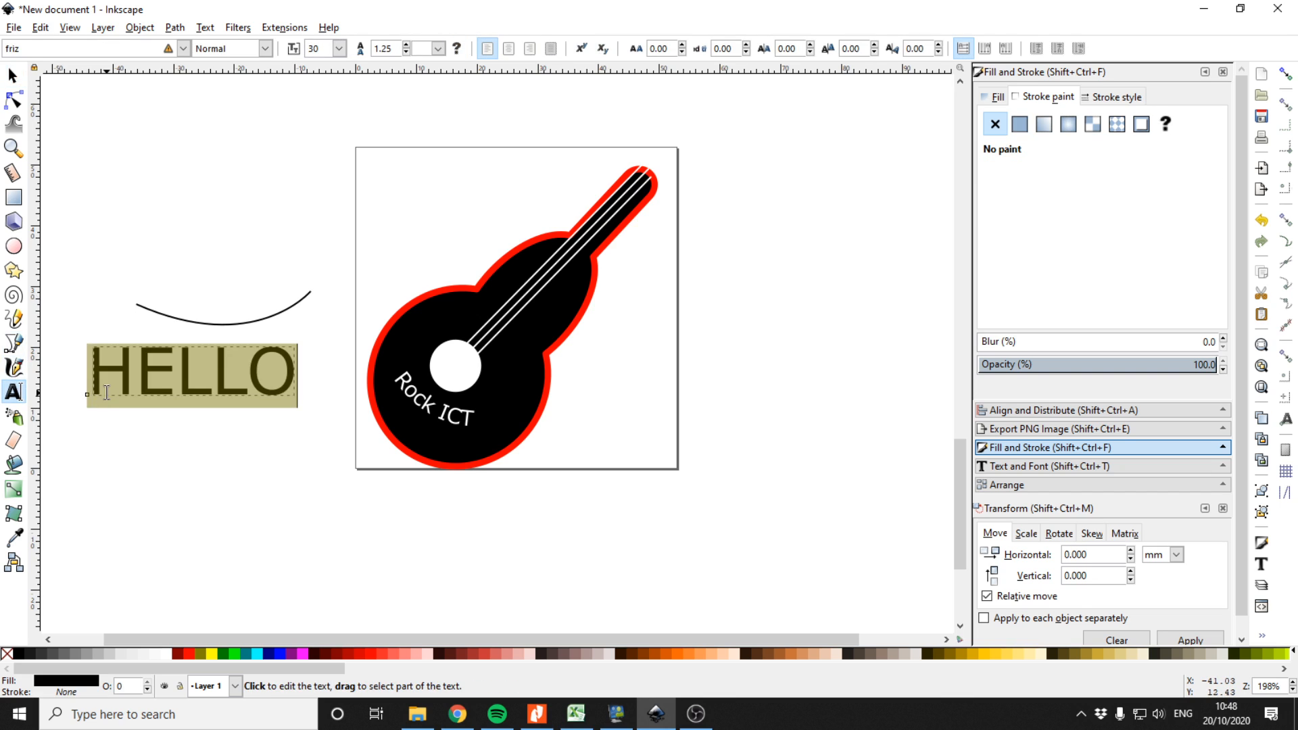
Put the HELLO text on the new curve and delete both objects
left_click(13, 76)
left_click(198, 325, "shift")
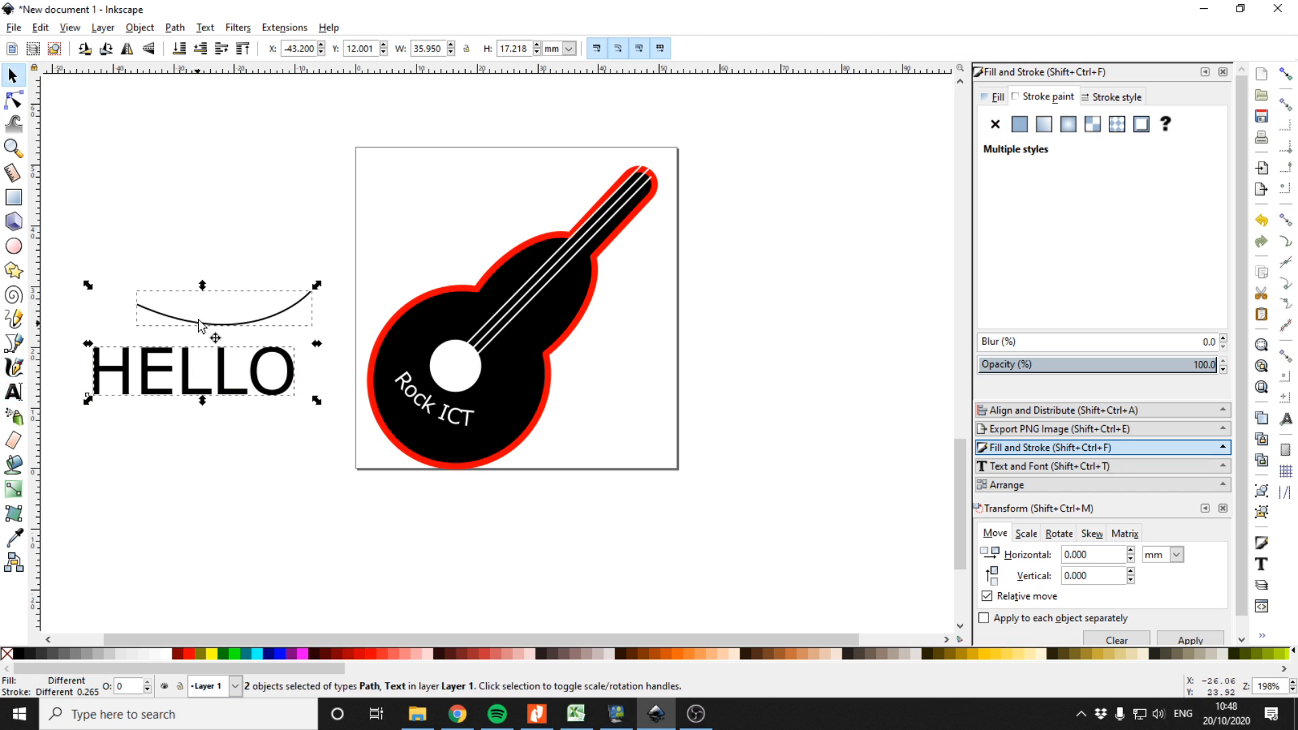
left_click(205, 28)
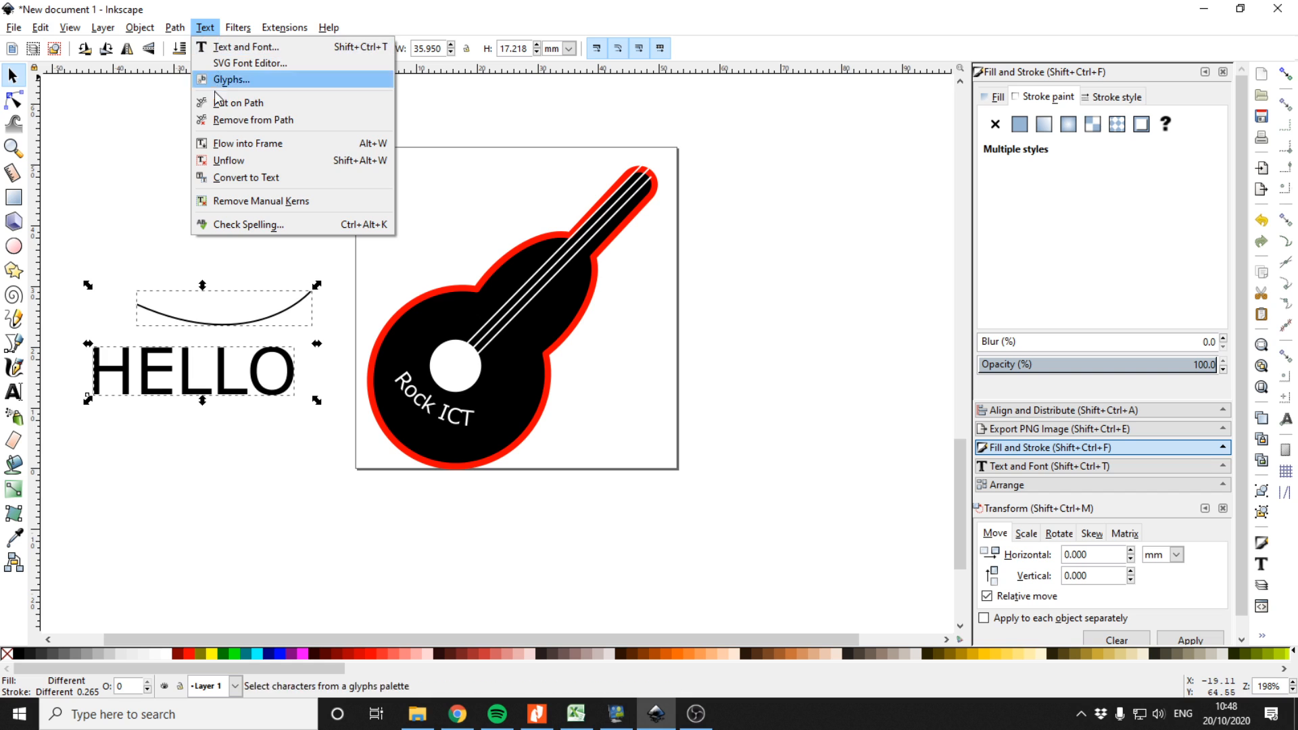
left_click(229, 78)
left_click_drag(230, 302, 209, 267)
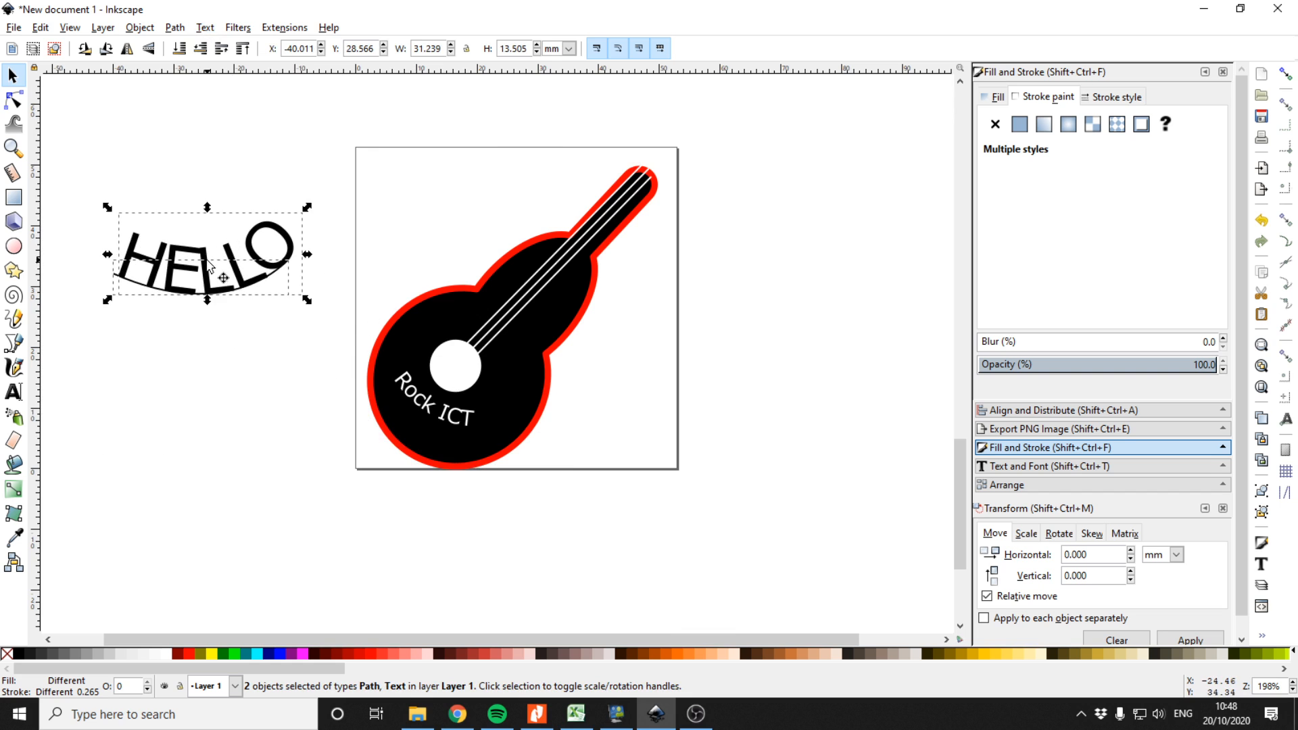
key("Delete")
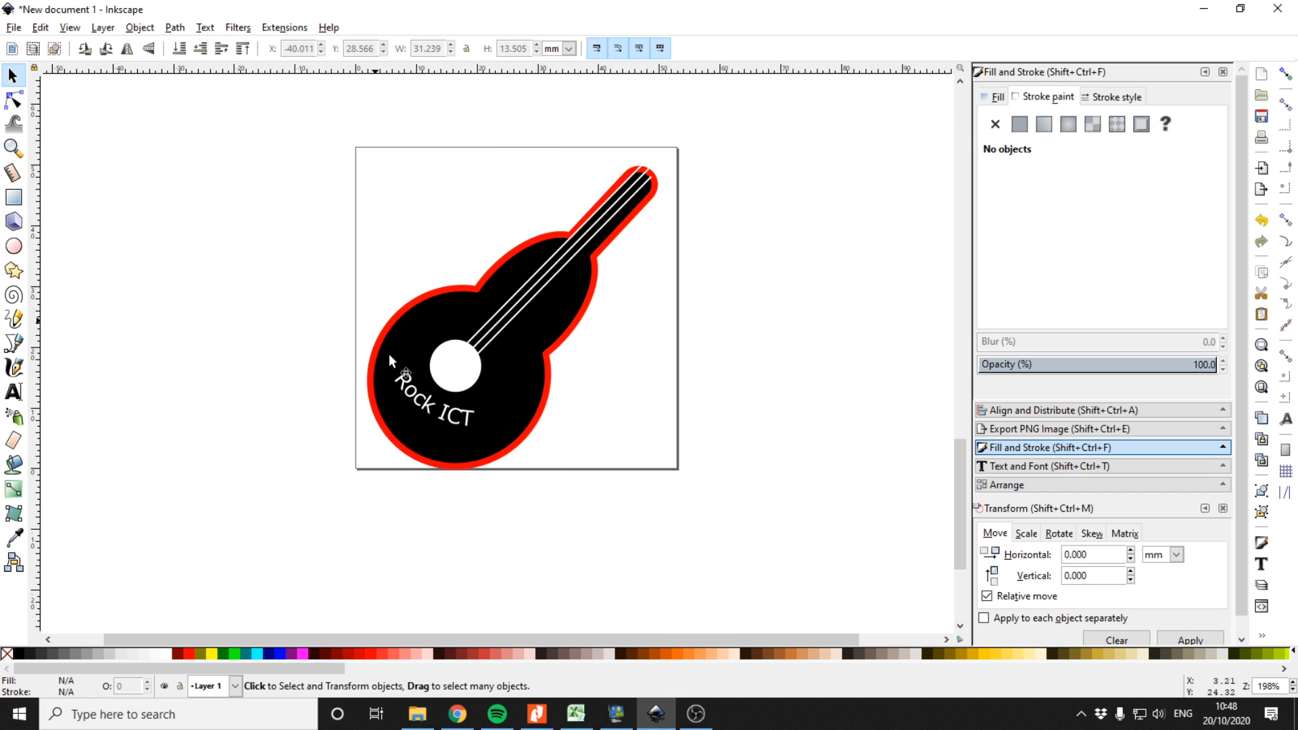